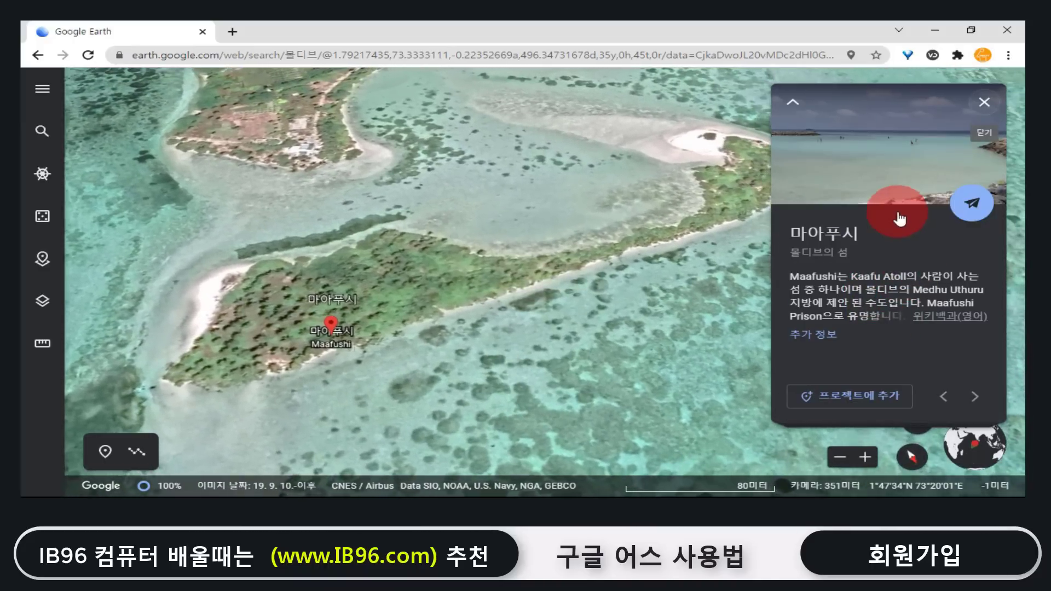
{"action": "left_click", "coordinate": [899, 164]}
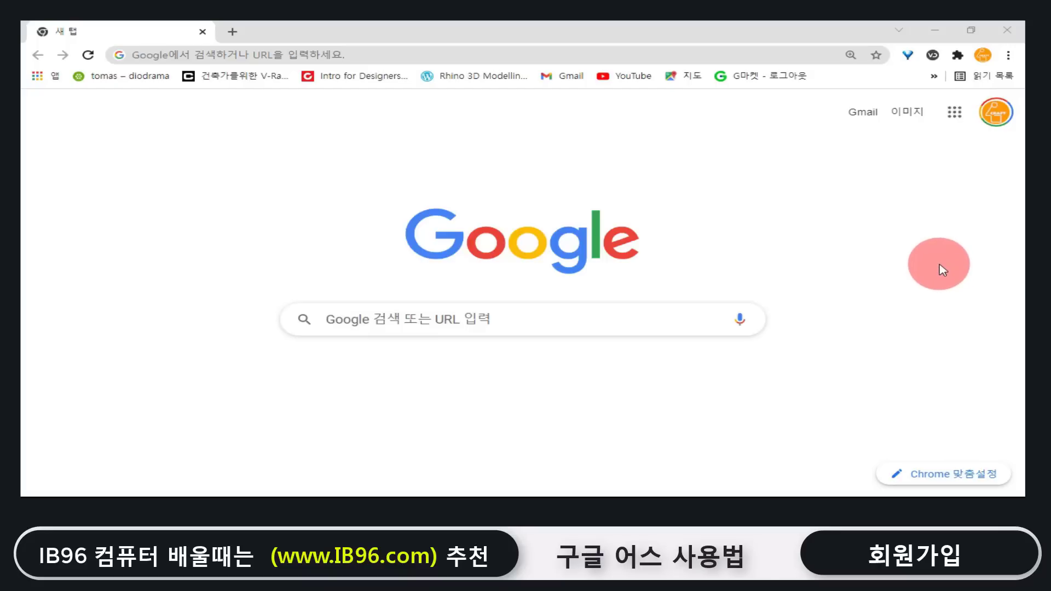
Open Google Earth (어스) from the Google apps list and fly to the current location
{"action": "left_click", "coordinate": [955, 113]}
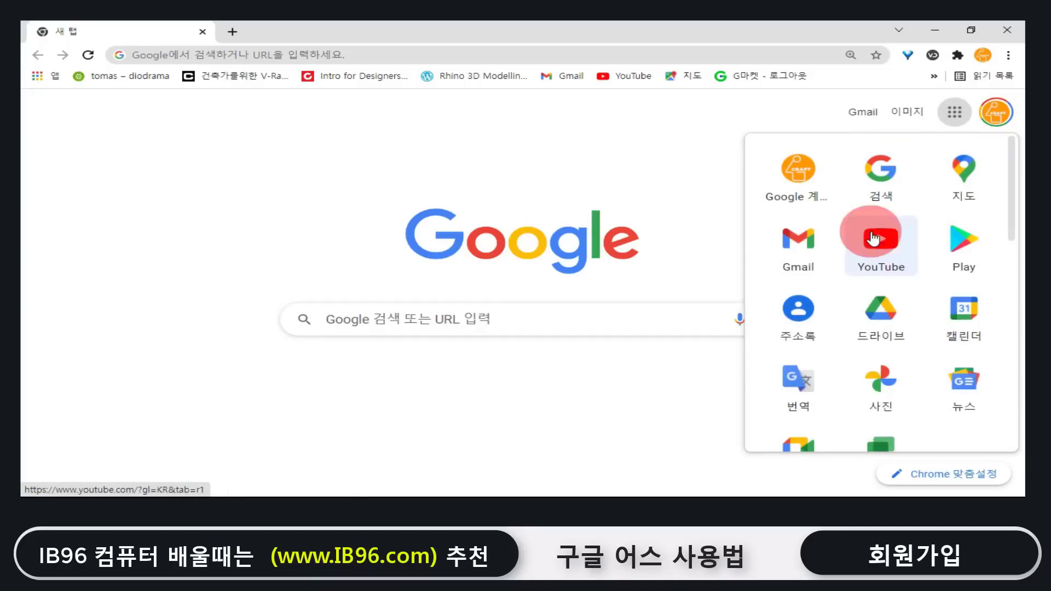
{"action": "scroll", "coordinate": [907, 299], "scroll_direction": "down", "scroll_amount": 8}
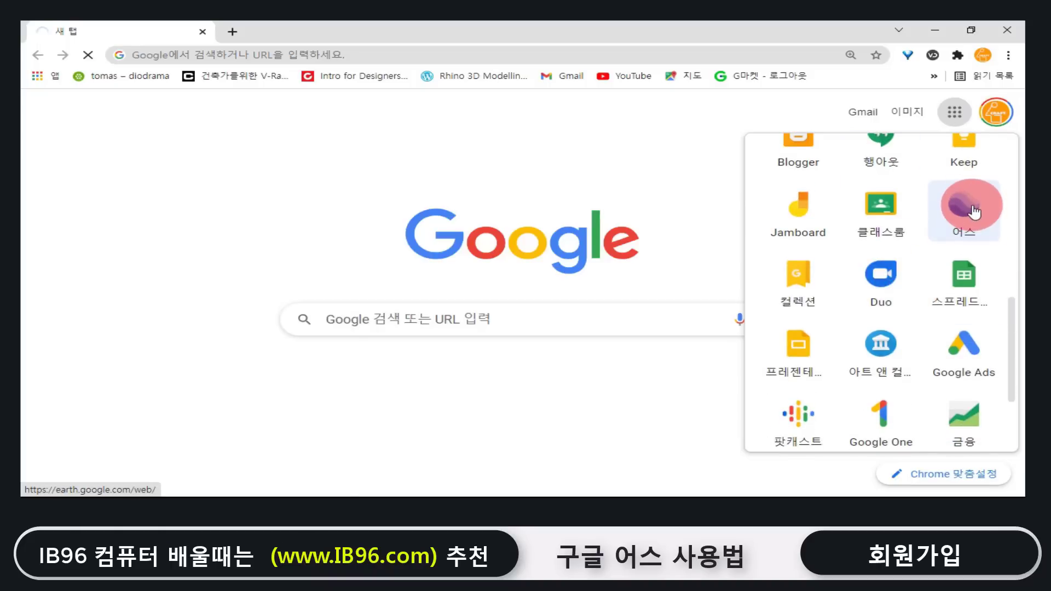
{"action": "left_click", "coordinate": [972, 211]}
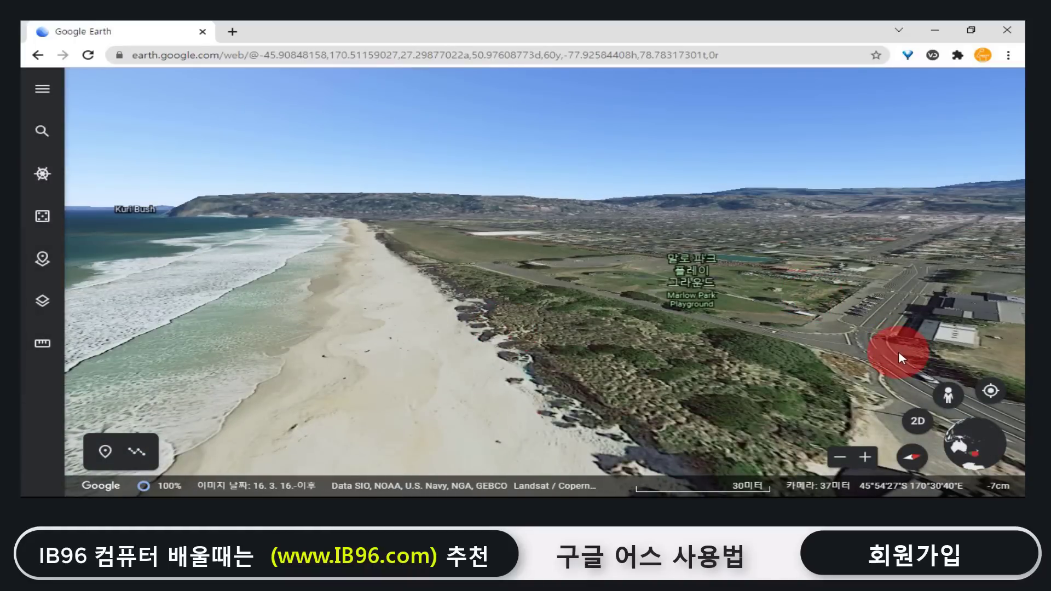
{"action": "left_click", "coordinate": [991, 392]}
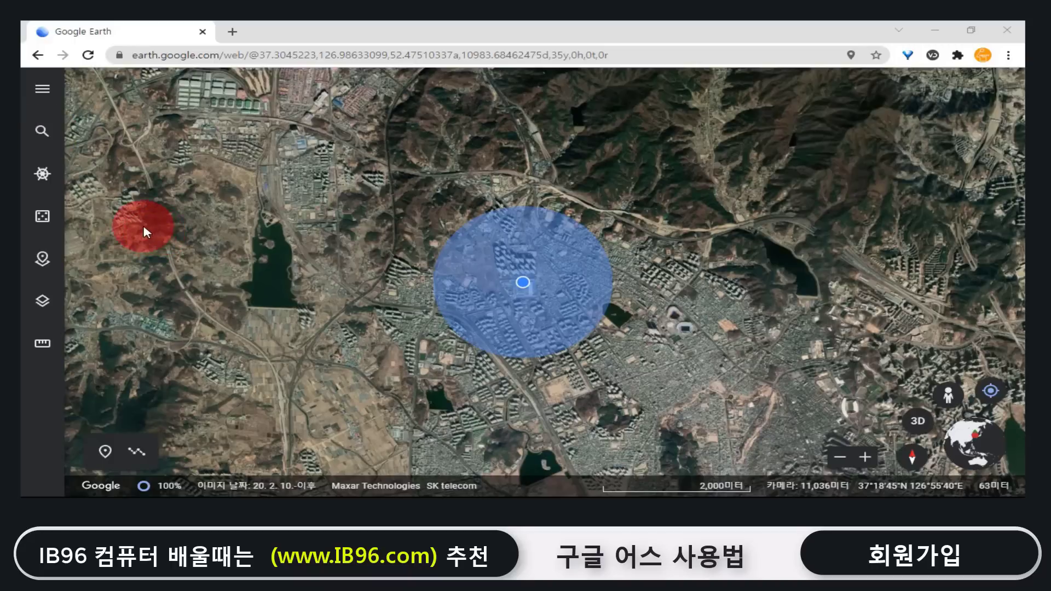
Search for "몰디브" and fly to the South Asian country result
{"action": "left_click", "coordinate": [41, 132]}
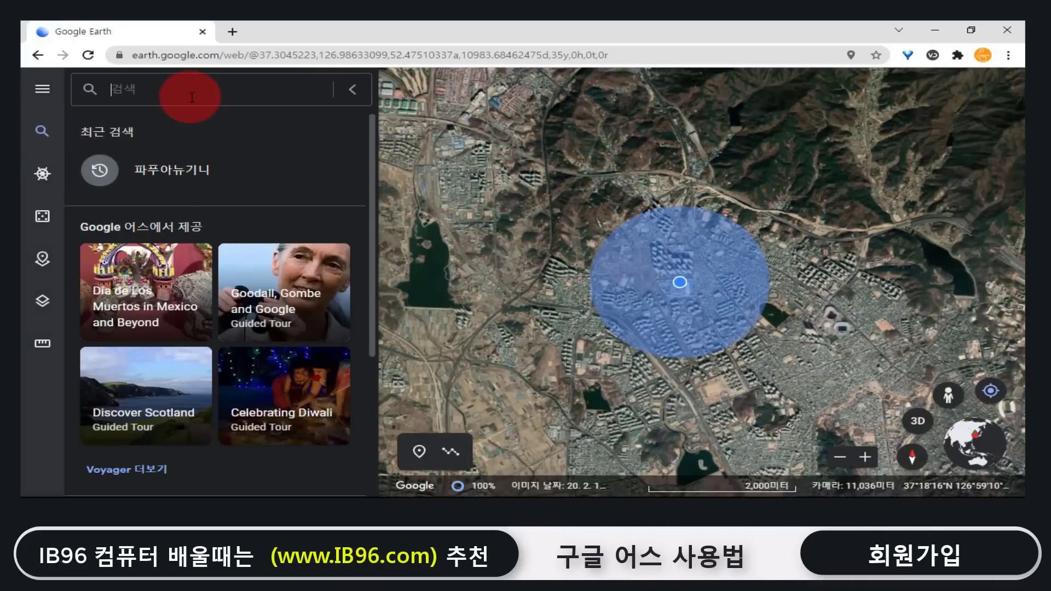
{"action": "type", "text": "몰디브"}
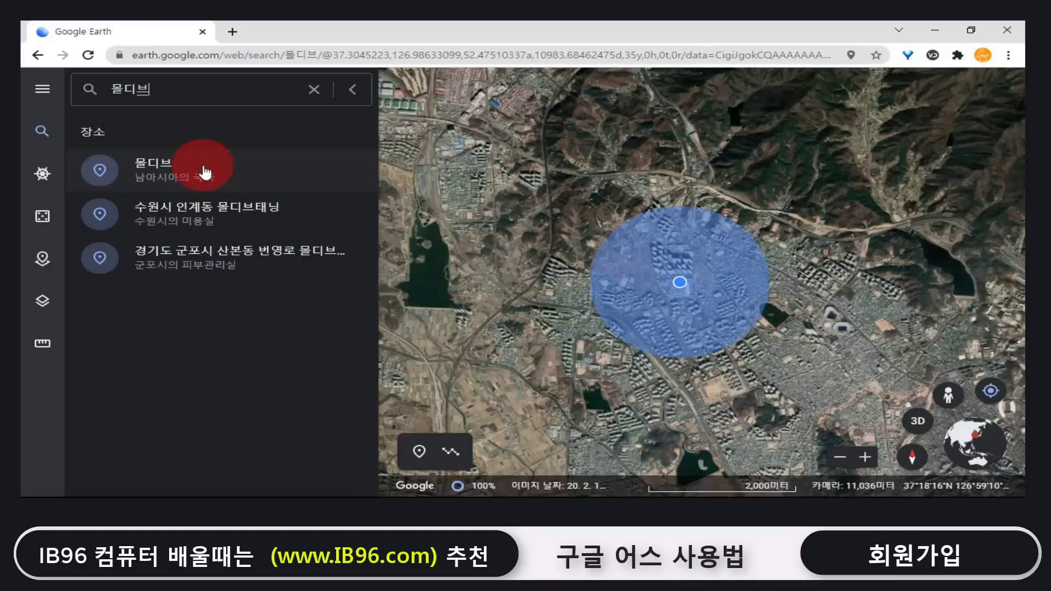
{"action": "left_click", "coordinate": [173, 173]}
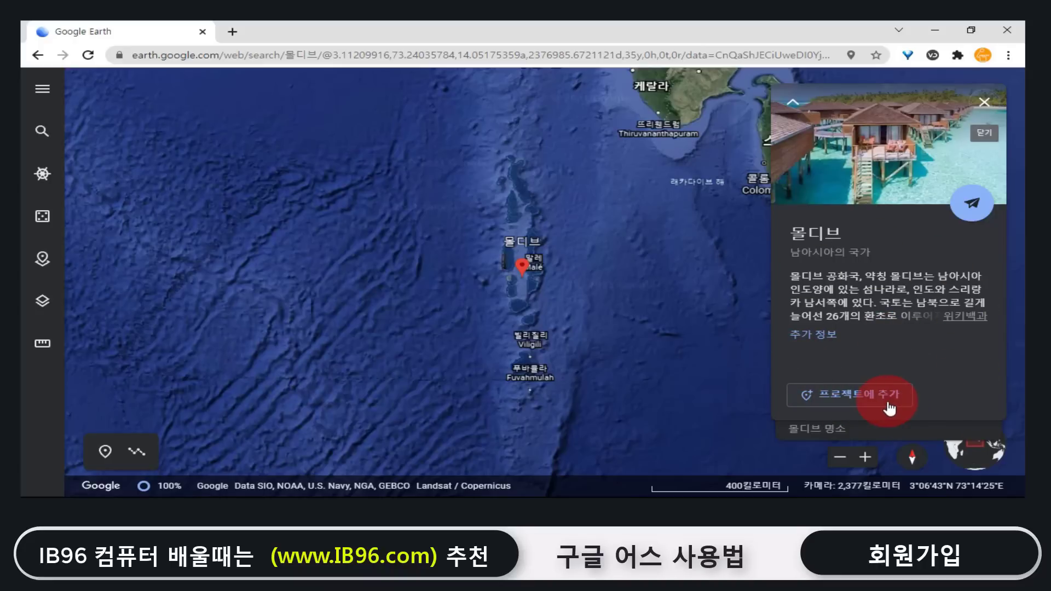
Browse the Maldives attraction cards to Malé Atoll and fly to that place
{"action": "left_click", "coordinate": [821, 429]}
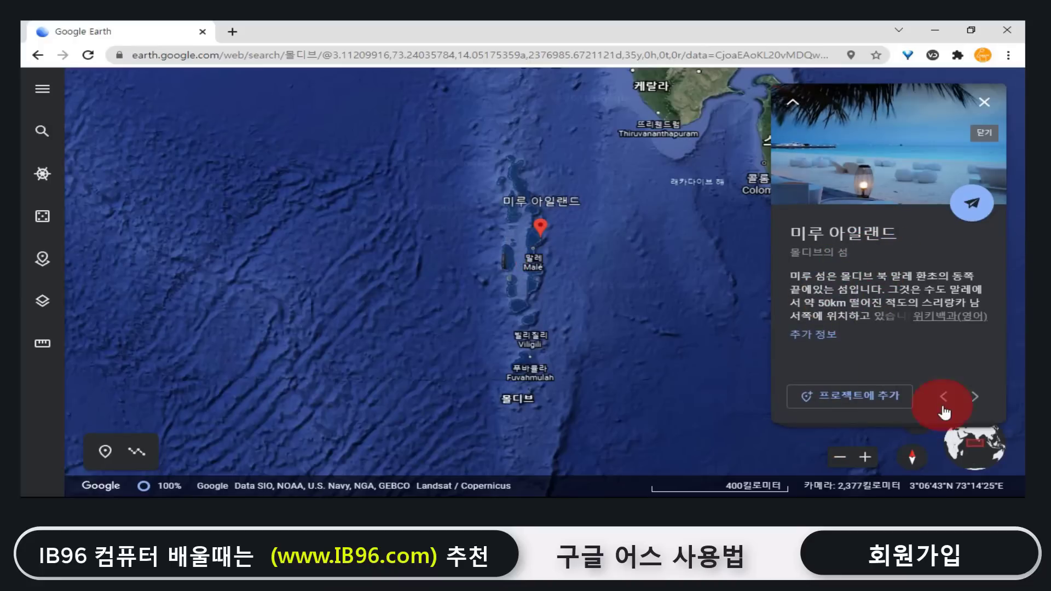
{"action": "left_click", "coordinate": [978, 403]}
{"action": "left_click", "coordinate": [978, 403]}
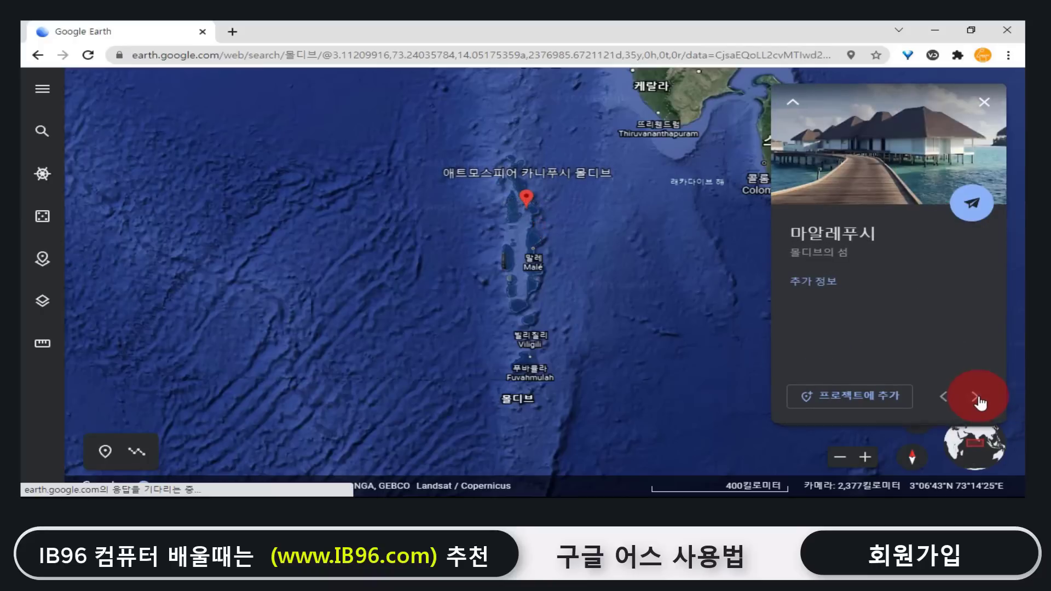
{"action": "left_click", "coordinate": [978, 402]}
{"action": "left_click", "coordinate": [978, 402]}
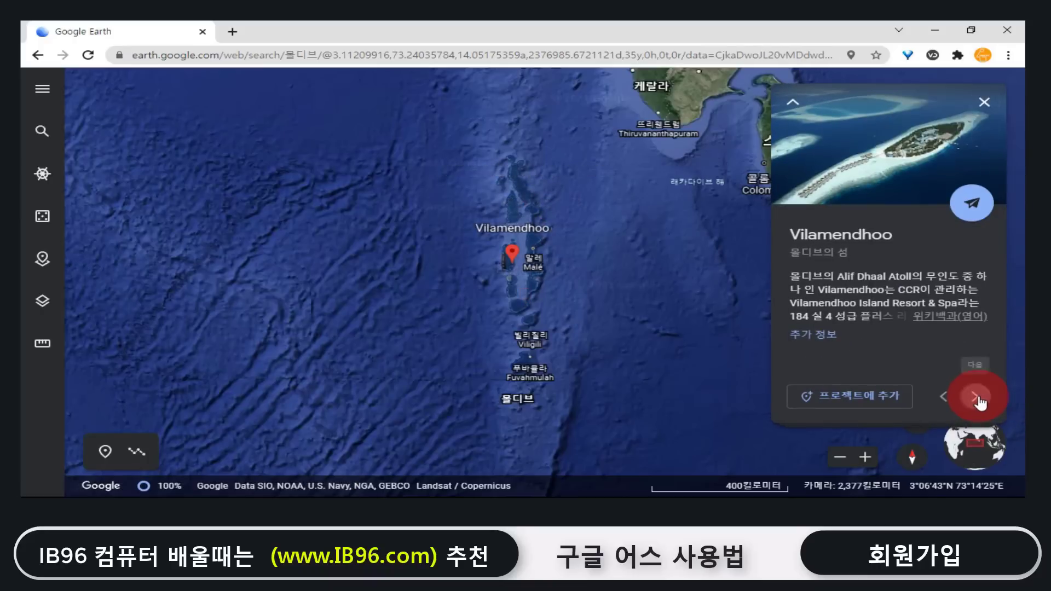
{"action": "left_click", "coordinate": [979, 401]}
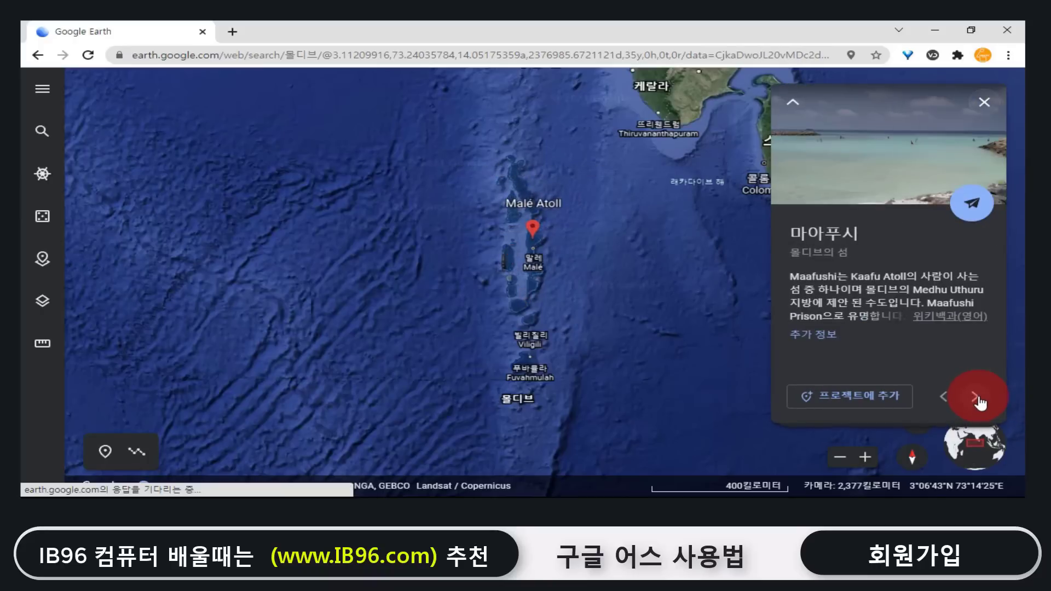
{"action": "left_click", "coordinate": [944, 398]}
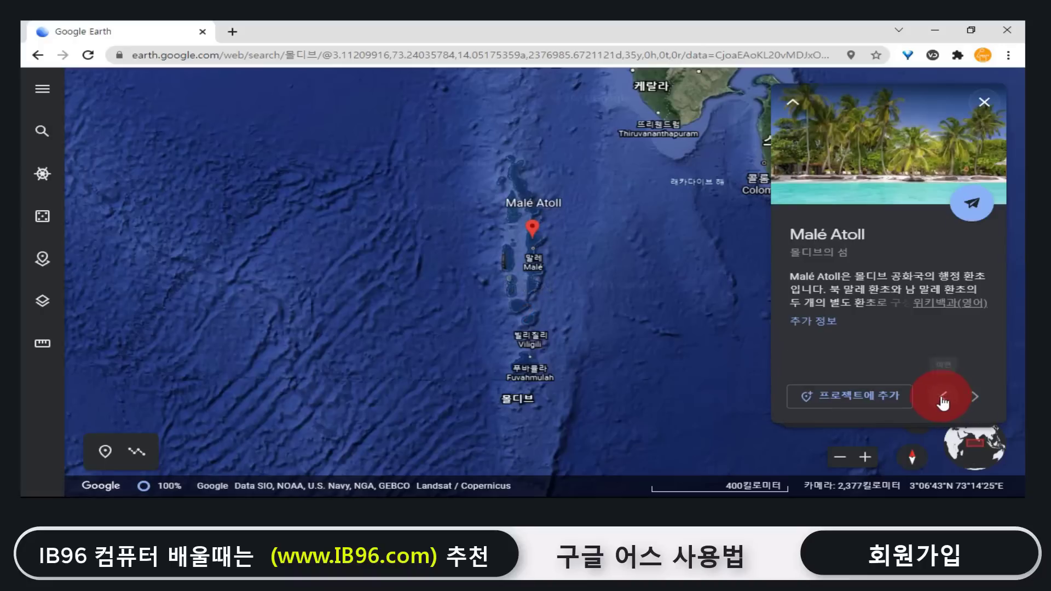
{"action": "left_click", "coordinate": [973, 206]}
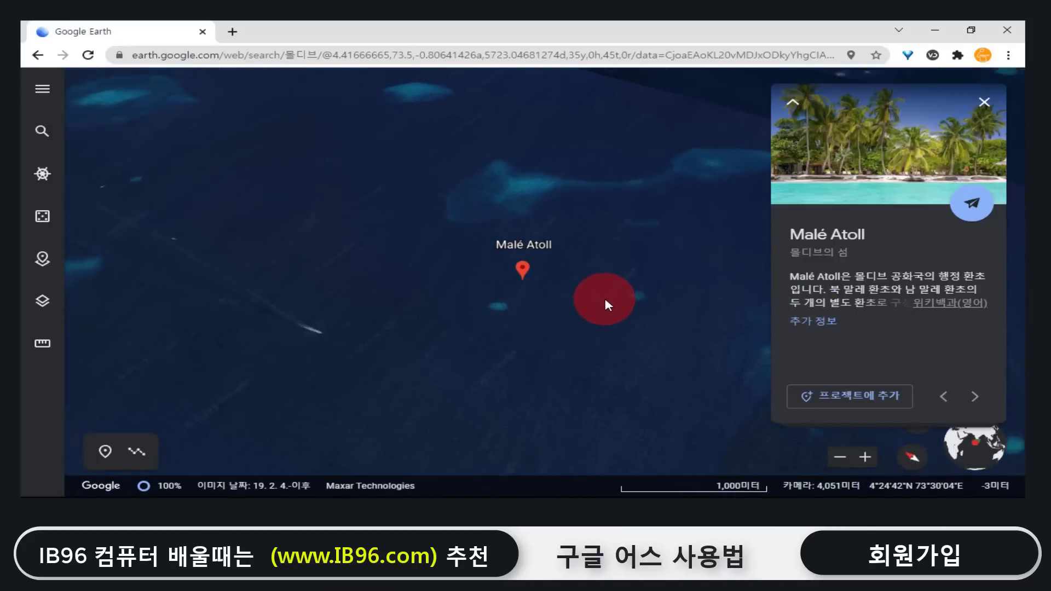
Turn on Street View coverage over Huraa island and open the 360° panorama on the water-villa pier beside Kuda Huraa
{"action": "mouse_move", "coordinate": [569, 305]}
{"action": "left_mouse_down"}
{"action": "mouse_move", "coordinate": [457, 317]}
{"action": "mouse_move", "coordinate": [659, 275]}
{"action": "mouse_move", "coordinate": [681, 347]}
{"action": "mouse_move", "coordinate": [429, 221]}
{"action": "mouse_move", "coordinate": [347, 197]}
{"action": "mouse_move", "coordinate": [364, 272]}
{"action": "mouse_move", "coordinate": [720, 246]}
{"action": "mouse_move", "coordinate": [504, 368]}
{"action": "mouse_move", "coordinate": [554, 292]}
{"action": "mouse_move", "coordinate": [569, 288]}
{"action": "left_mouse_up"}
{"action": "scroll", "coordinate": [578, 231], "scroll_direction": "down", "scroll_amount": 5}
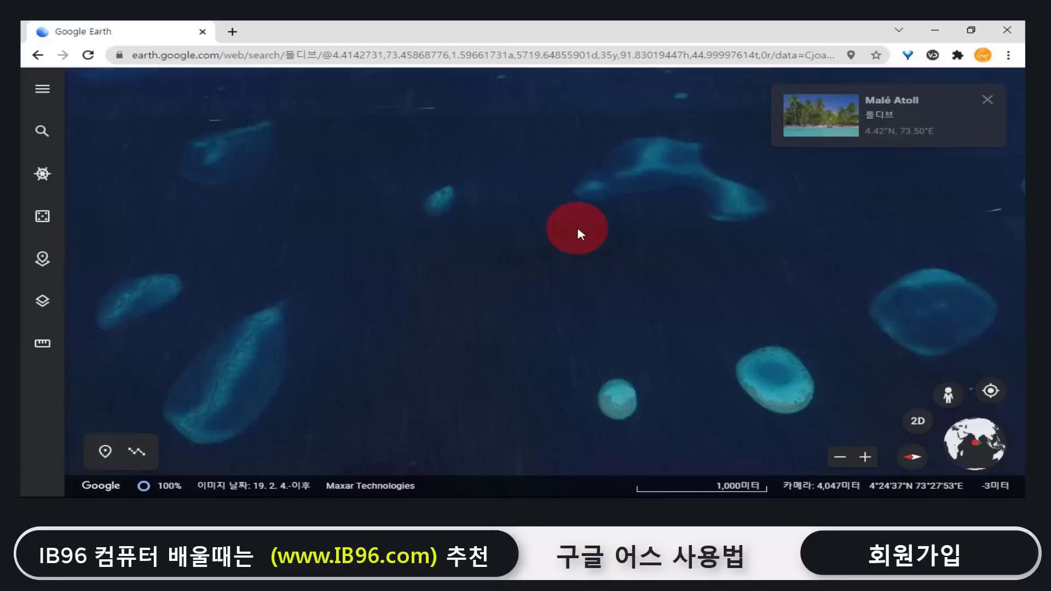
{"action": "scroll", "coordinate": [580, 234], "scroll_direction": "down", "scroll_amount": 5}
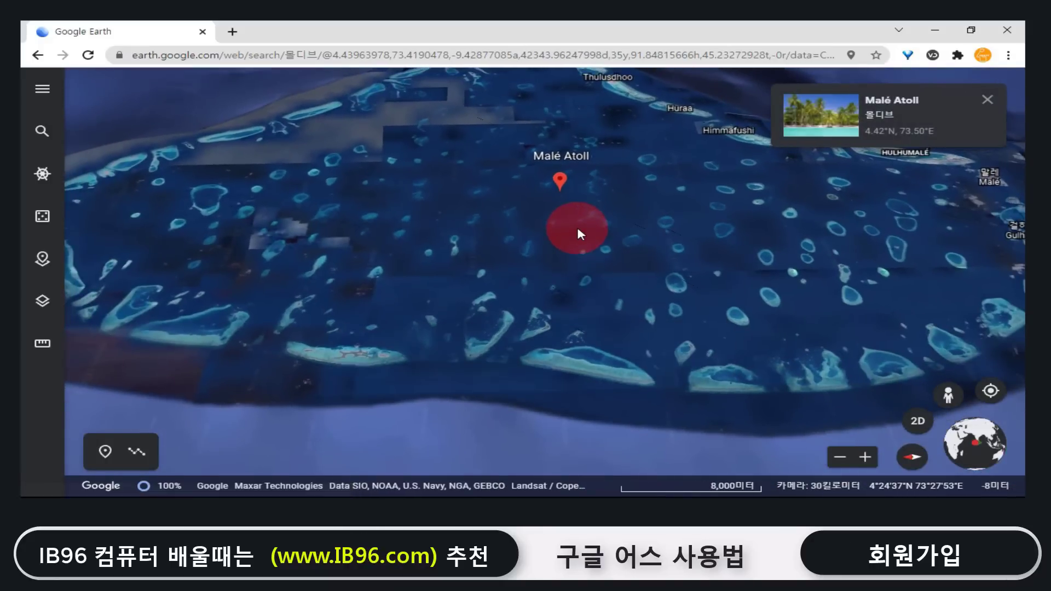
{"action": "scroll", "coordinate": [626, 316], "scroll_direction": "up", "scroll_amount": 5}
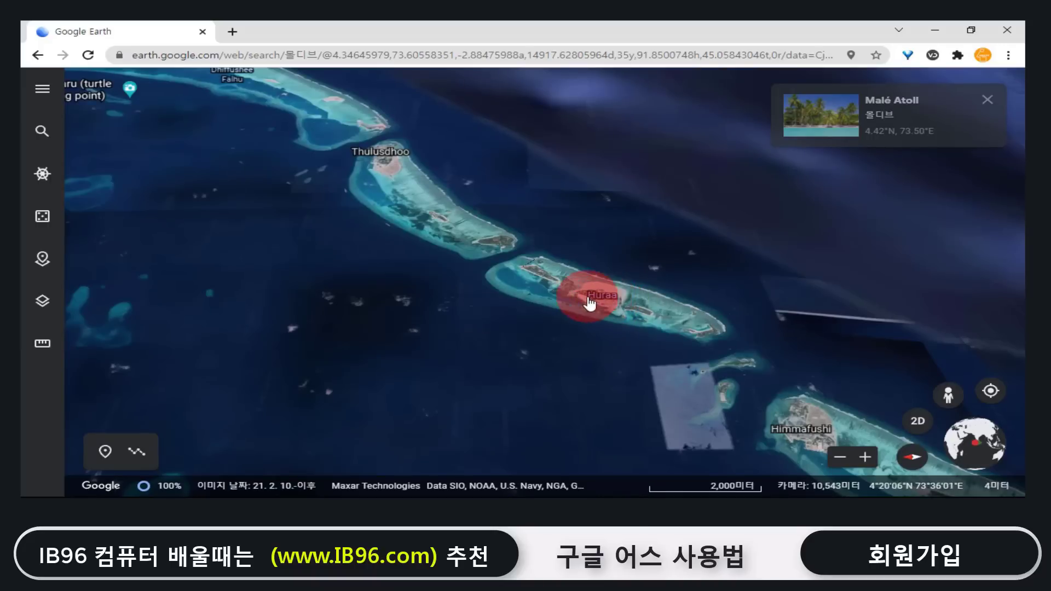
{"action": "double_click", "coordinate": [622, 300]}
{"action": "scroll", "coordinate": [634, 309], "scroll_direction": "down", "scroll_amount": 5}
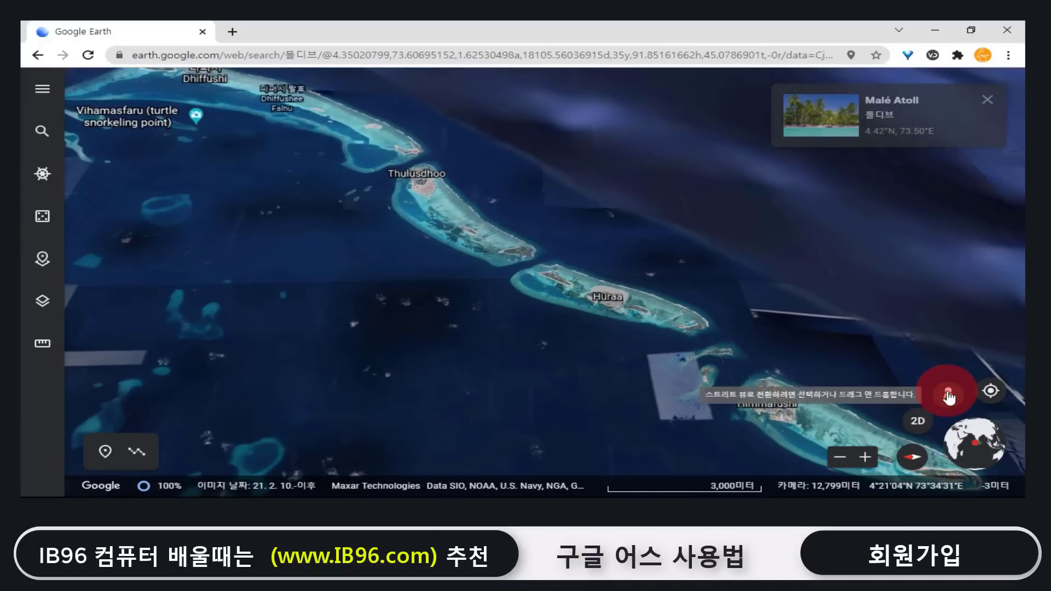
{"action": "left_click", "coordinate": [946, 392]}
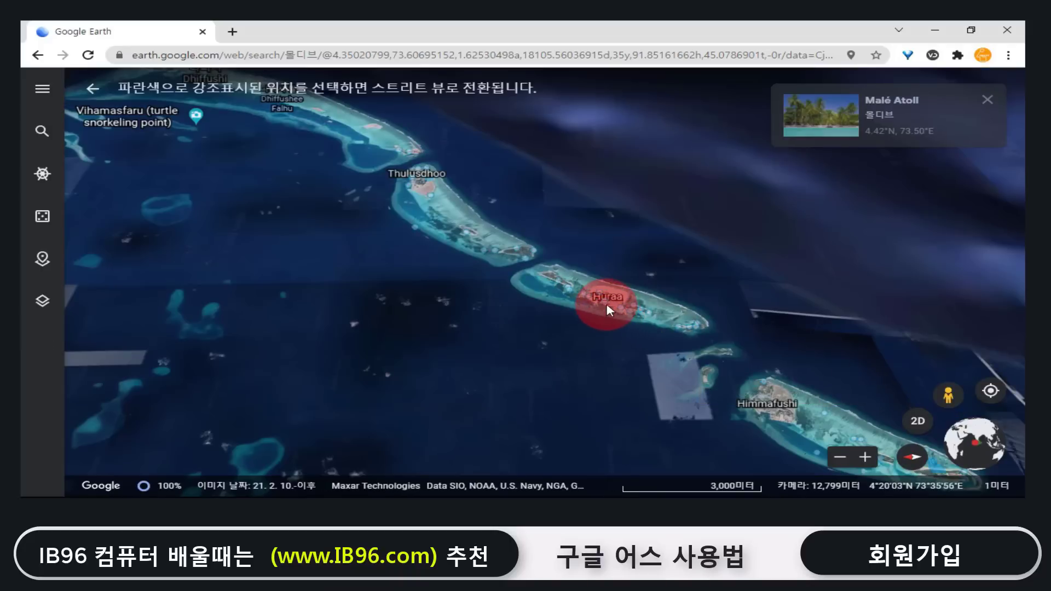
{"action": "scroll", "coordinate": [634, 305], "scroll_direction": "down", "scroll_amount": 3}
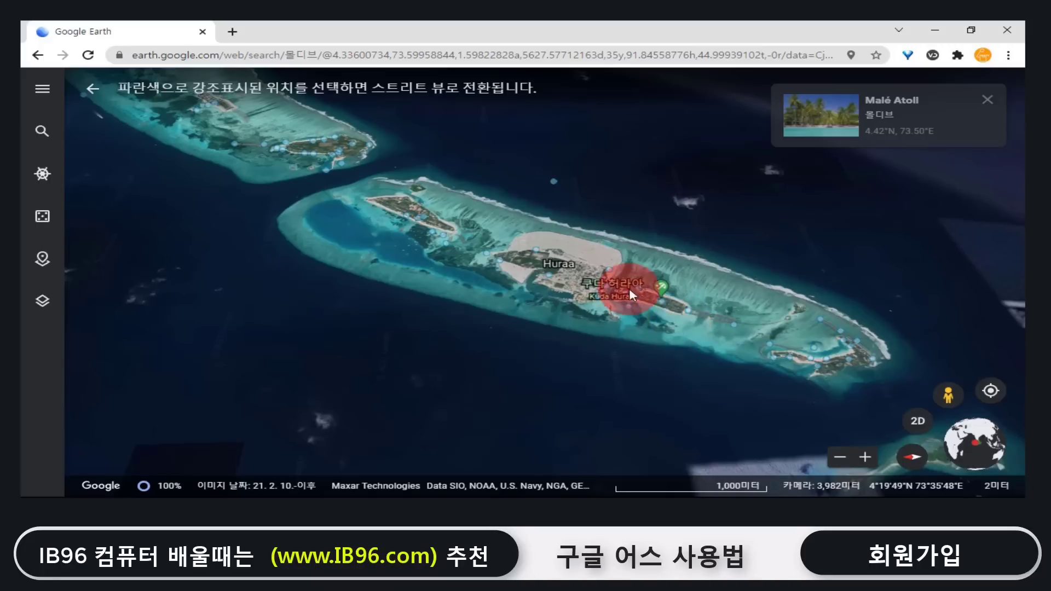
{"action": "left_click", "coordinate": [662, 307]}
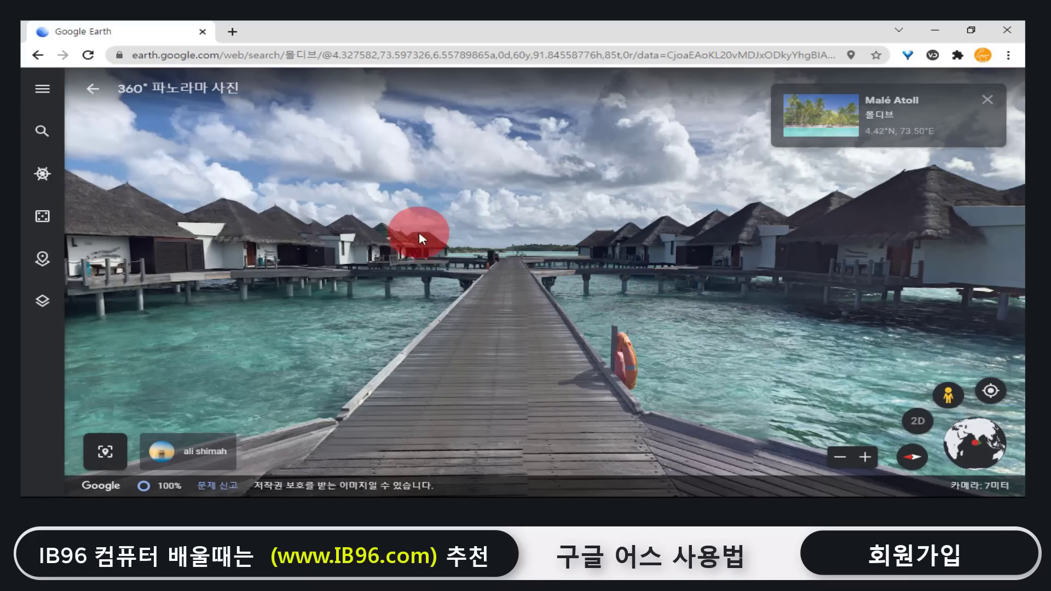
Look around the water villas, move to a neighbouring panorama on the pier, and return to the aerial view
{"action": "left_click_drag", "start_coordinate": [419, 231], "coordinate": [560, 241]}
{"action": "left_click", "coordinate": [560, 241]}
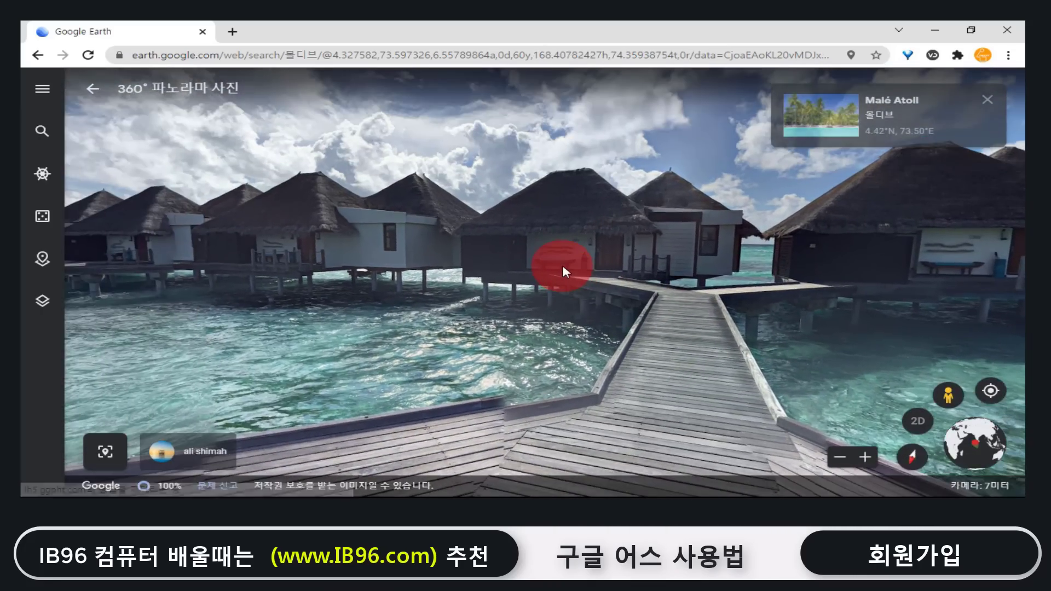
{"action": "left_click", "coordinate": [562, 265]}
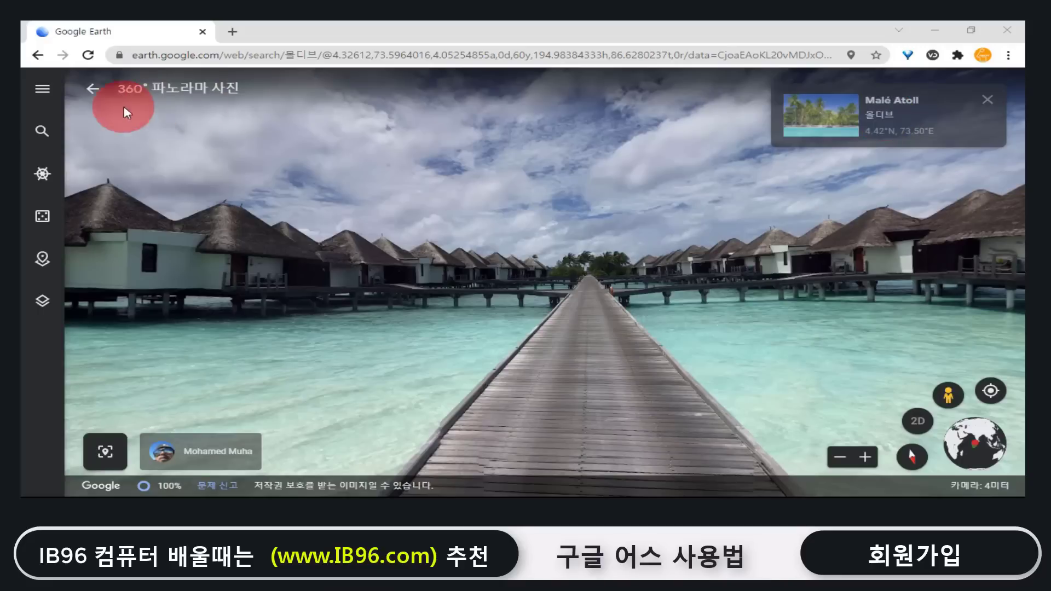
{"action": "left_click", "coordinate": [93, 91]}
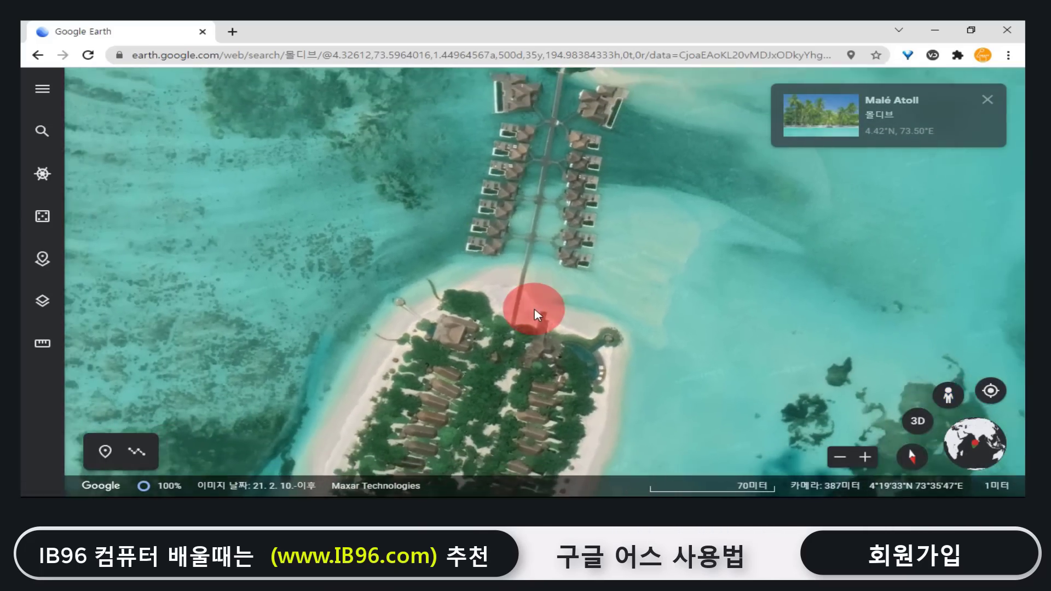
Show Street View coverage over Kuda Huraa, open the 360° panorama on its sandy beach and look around along the shore
{"action": "left_click_drag", "start_coordinate": [486, 434], "coordinate": [684, 220]}
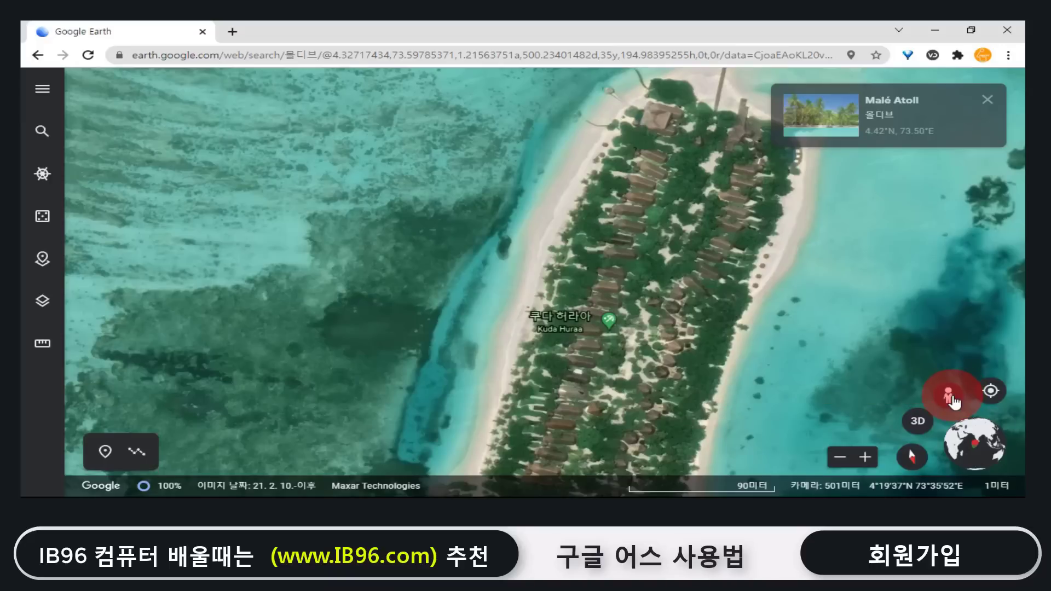
{"action": "left_click", "coordinate": [953, 395]}
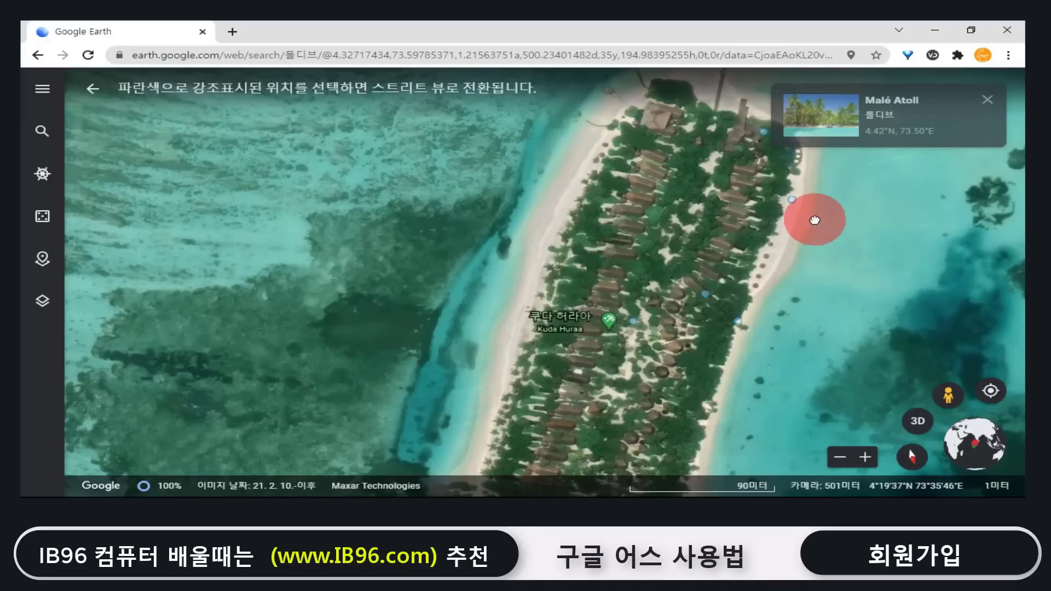
{"action": "mouse_move", "coordinate": [814, 220]}
{"action": "left_mouse_down"}
{"action": "mouse_move", "coordinate": [737, 294]}
{"action": "mouse_move", "coordinate": [680, 298]}
{"action": "mouse_move", "coordinate": [718, 285]}
{"action": "left_mouse_up"}
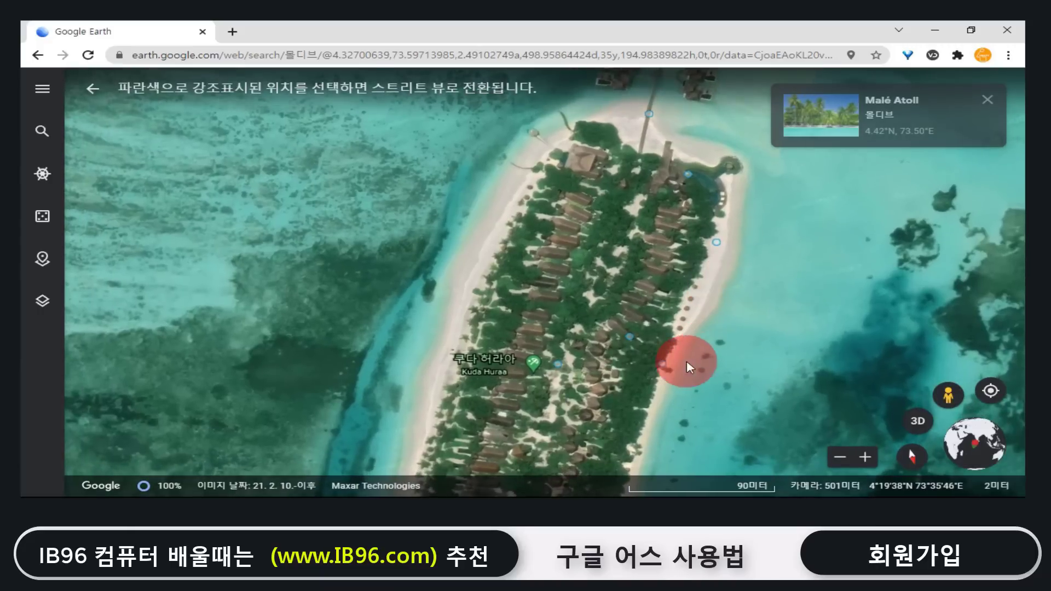
{"action": "left_click", "coordinate": [718, 248]}
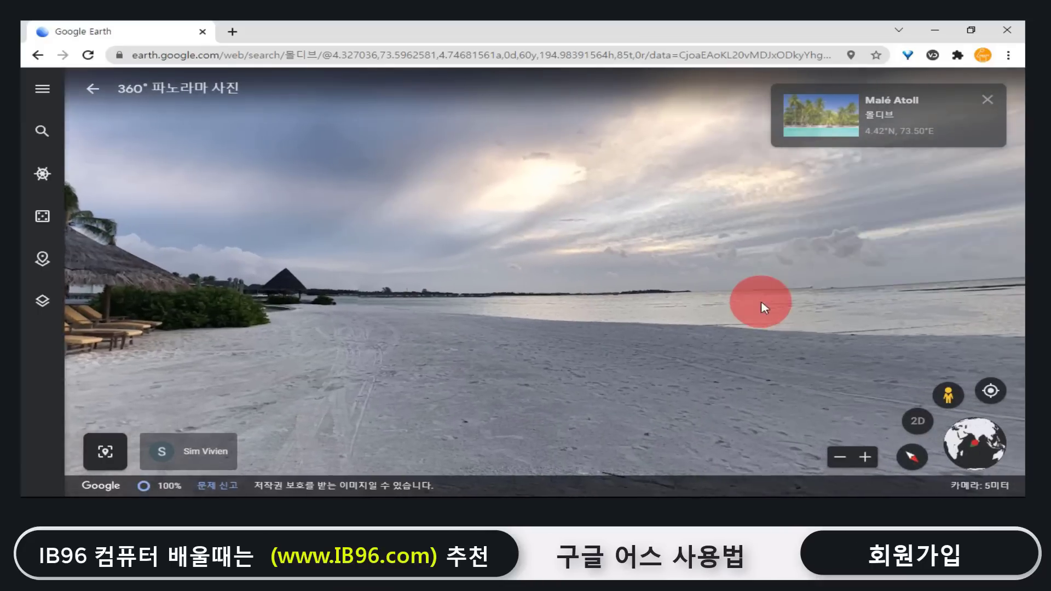
{"action": "left_click_drag", "start_coordinate": [761, 300], "coordinate": [737, 261]}
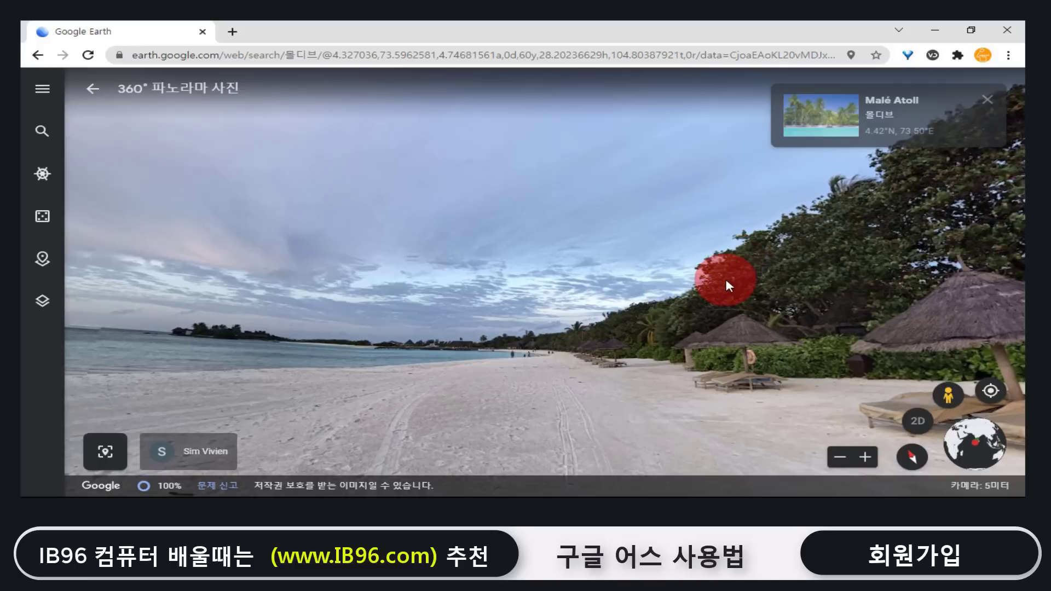
Return to the Malé Atoll card, advance to the 마아푸시 card and fly to that island
{"action": "left_click", "coordinate": [915, 111]}
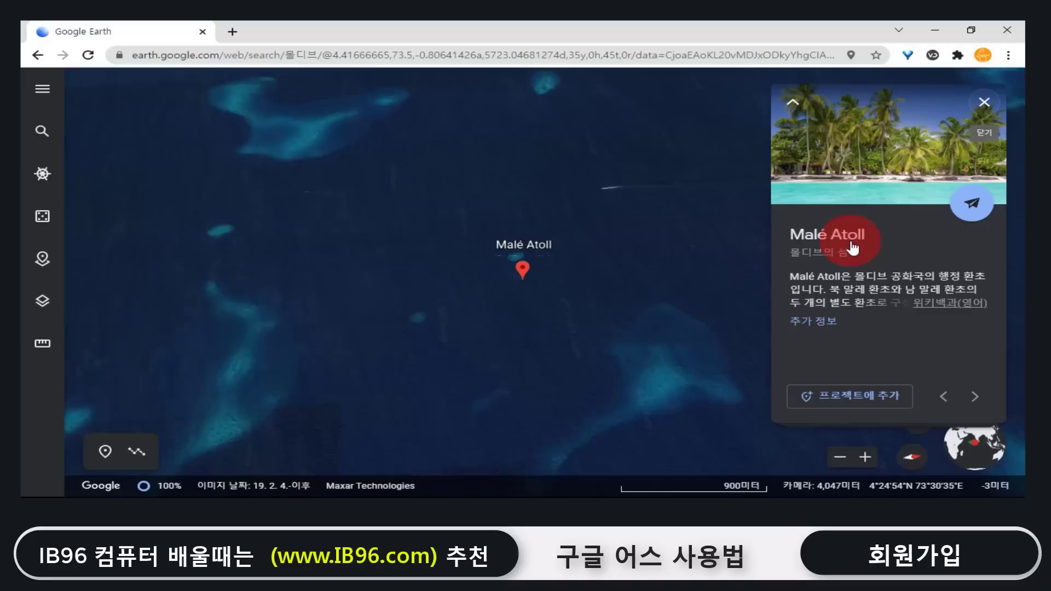
{"action": "left_click", "coordinate": [973, 398]}
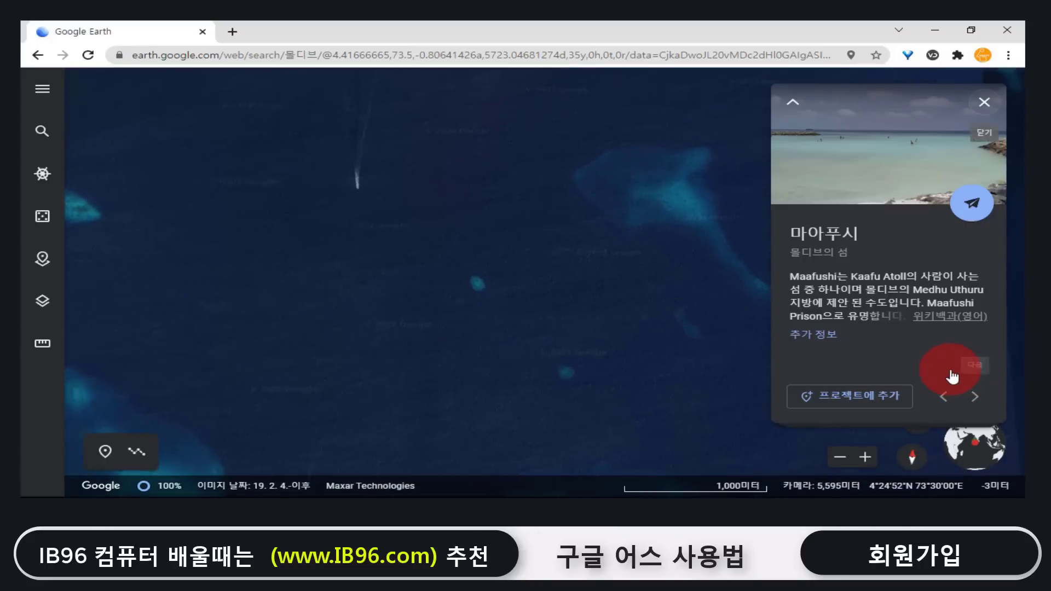
{"action": "left_click", "coordinate": [967, 212]}
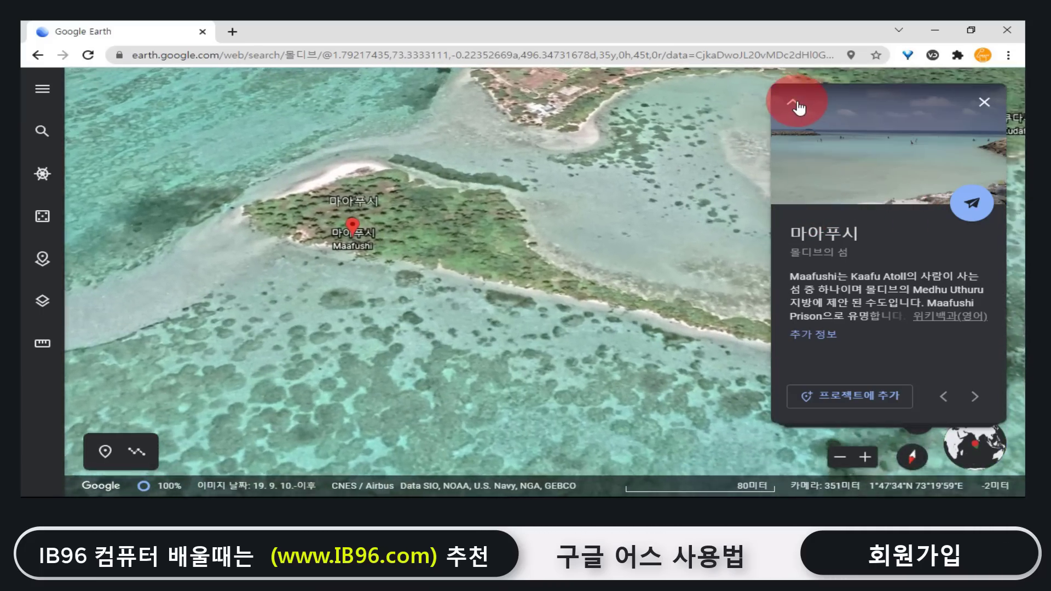
Collapse the 마아푸시 card, show Street View coverage and open a 360° panorama on the island's shore near the place marker
{"action": "left_click", "coordinate": [793, 104]}
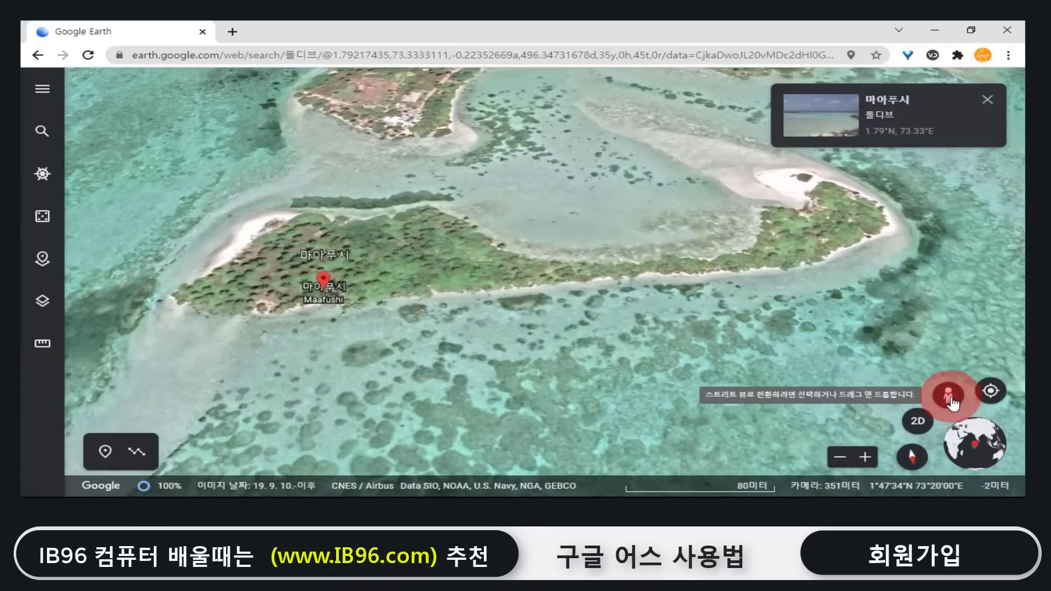
{"action": "left_click", "coordinate": [951, 399]}
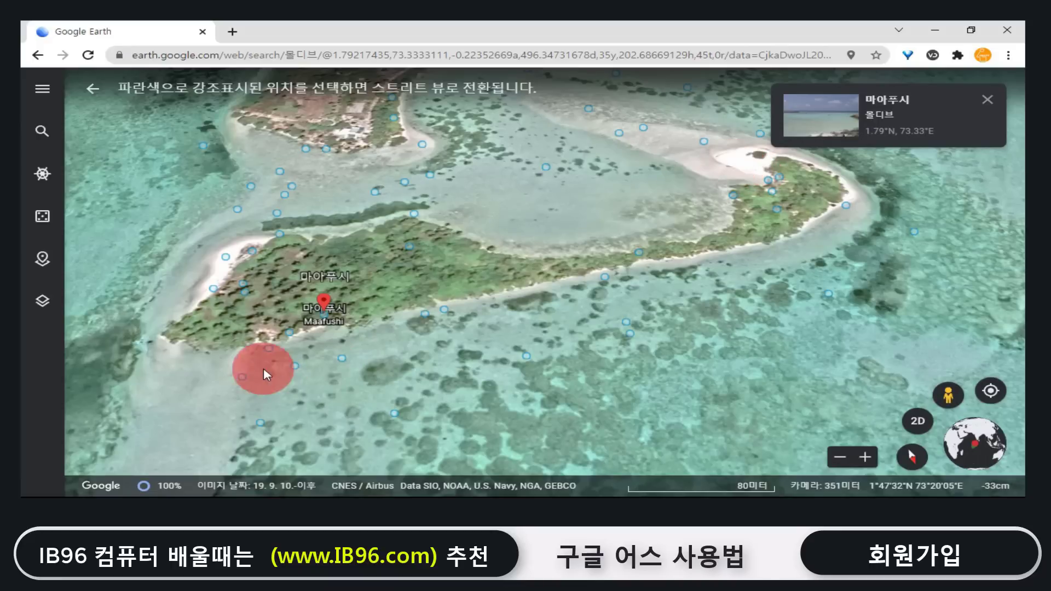
{"action": "left_click", "coordinate": [269, 348]}
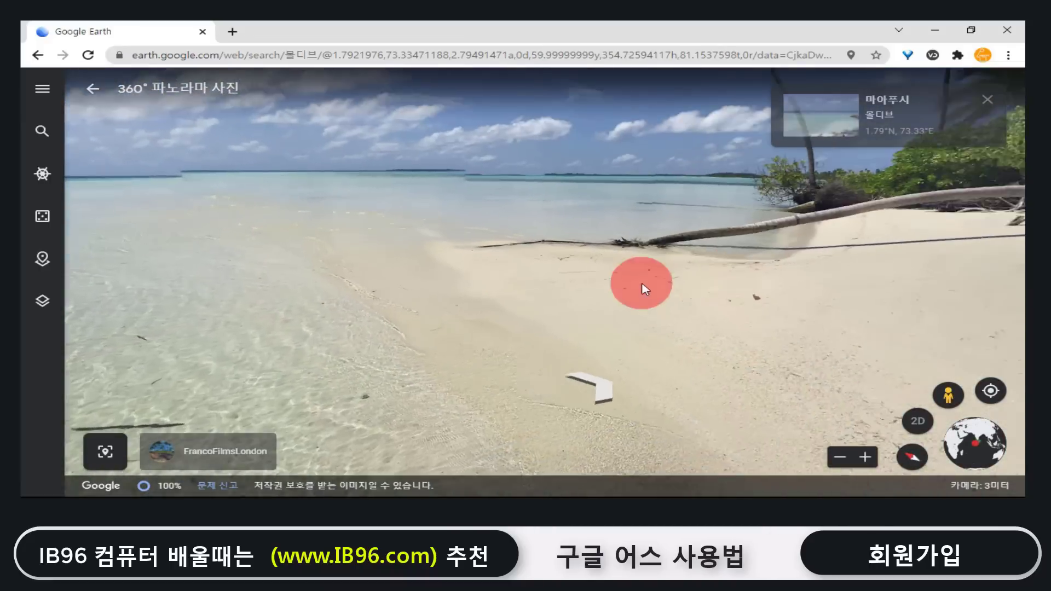
Look around the beach panorama toward the lagoon and return to the aerial view
{"action": "left_click_drag", "start_coordinate": [642, 285], "coordinate": [371, 270]}
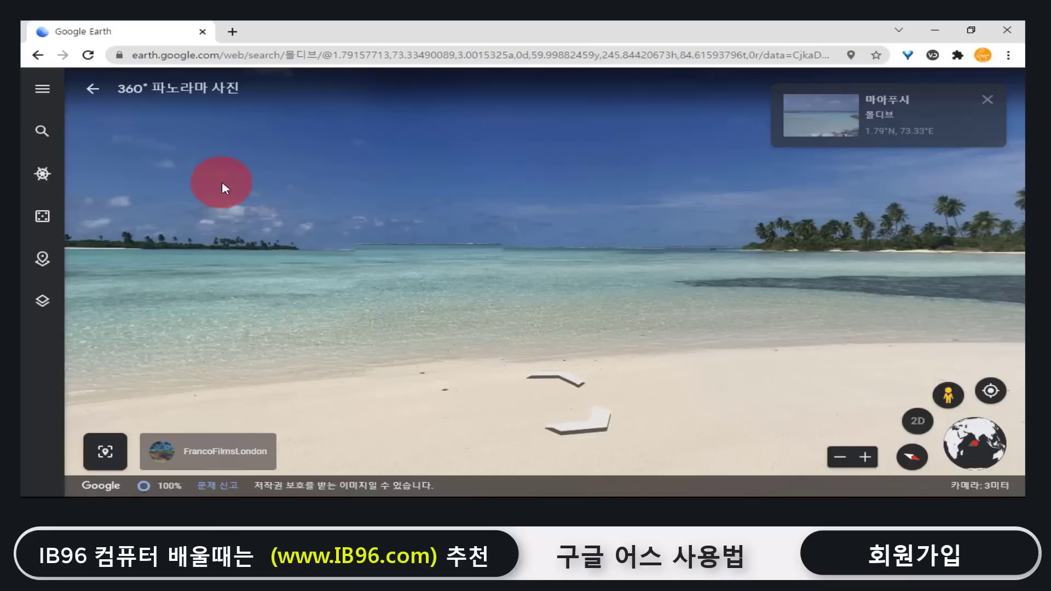
{"action": "left_click", "coordinate": [94, 91]}
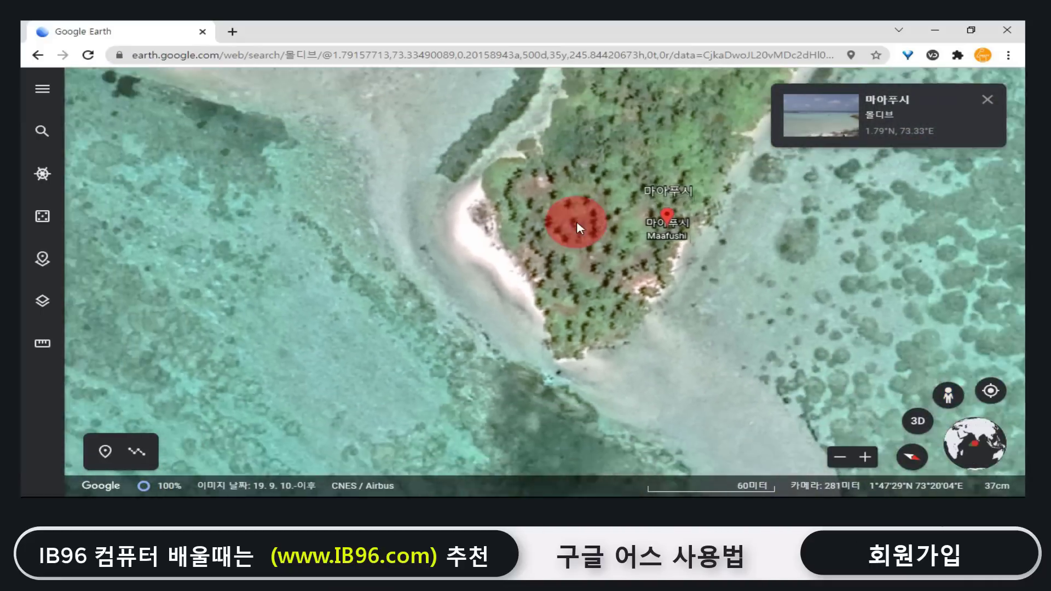
Show Street View coverage around 마아푸시, open the 360° panorama in the water off the neighbouring island's tip and look around
{"action": "left_click", "coordinate": [961, 402]}
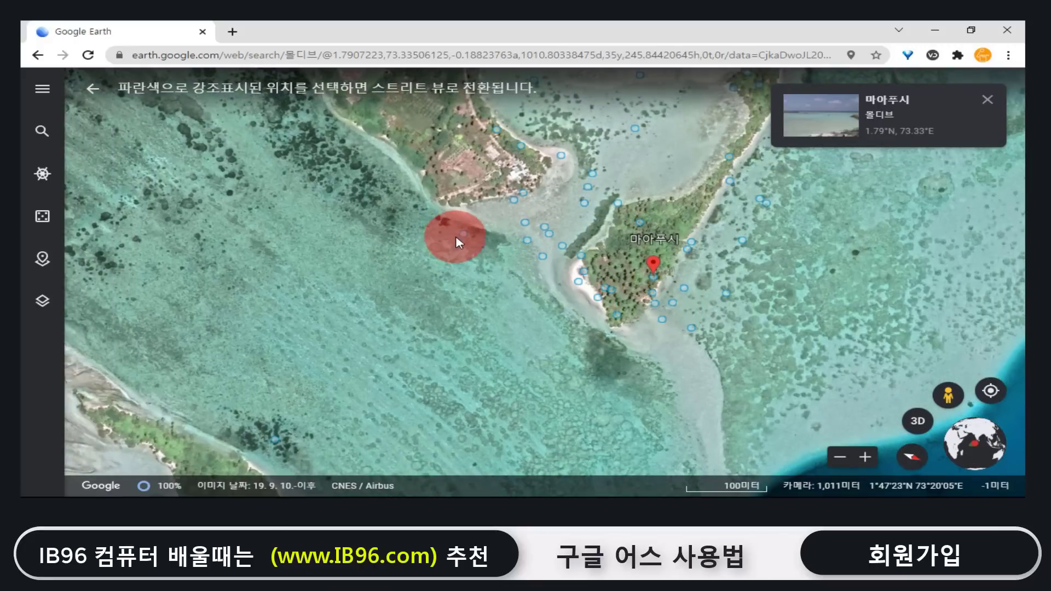
{"action": "left_click", "coordinate": [464, 233]}
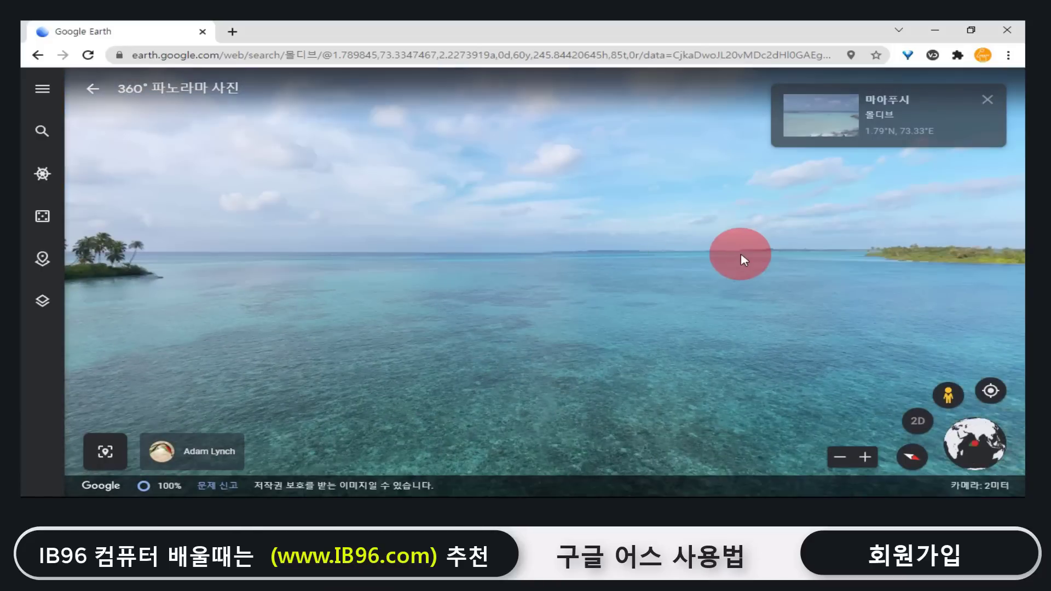
{"action": "left_click_drag", "start_coordinate": [688, 256], "coordinate": [351, 255]}
{"action": "left_click_drag", "start_coordinate": [635, 256], "coordinate": [339, 254]}
{"action": "left_click_drag", "start_coordinate": [665, 266], "coordinate": [429, 274]}
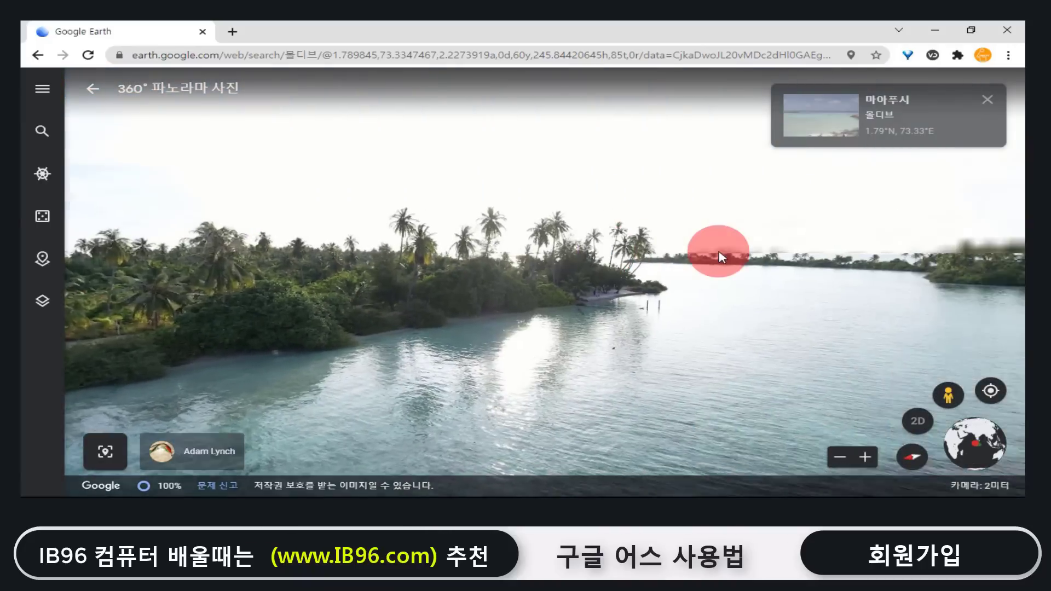
{"action": "left_click_drag", "start_coordinate": [721, 251], "coordinate": [378, 250]}
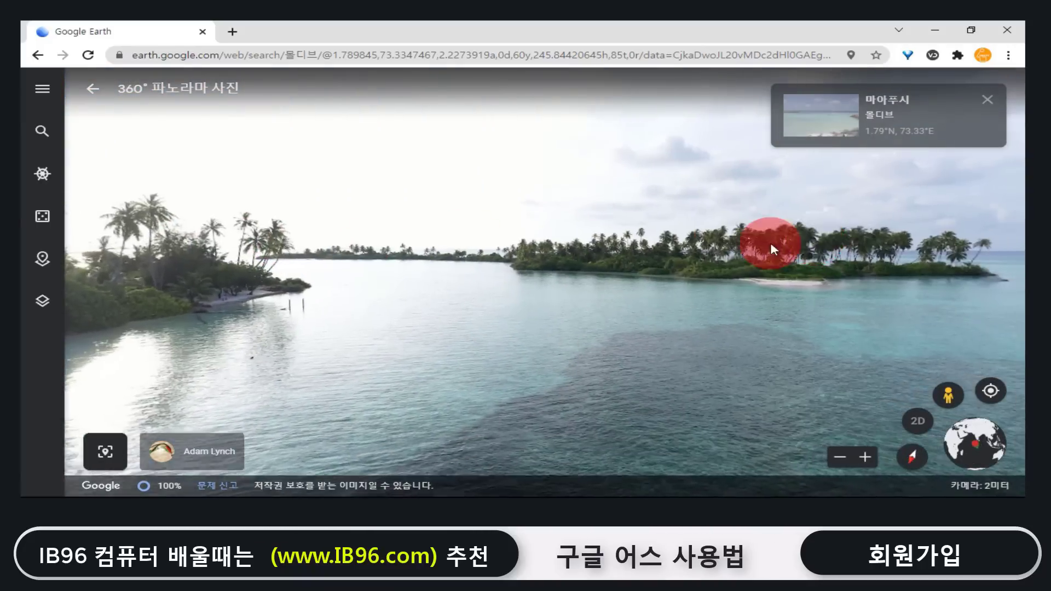
{"action": "left_click_drag", "start_coordinate": [770, 239], "coordinate": [366, 235]}
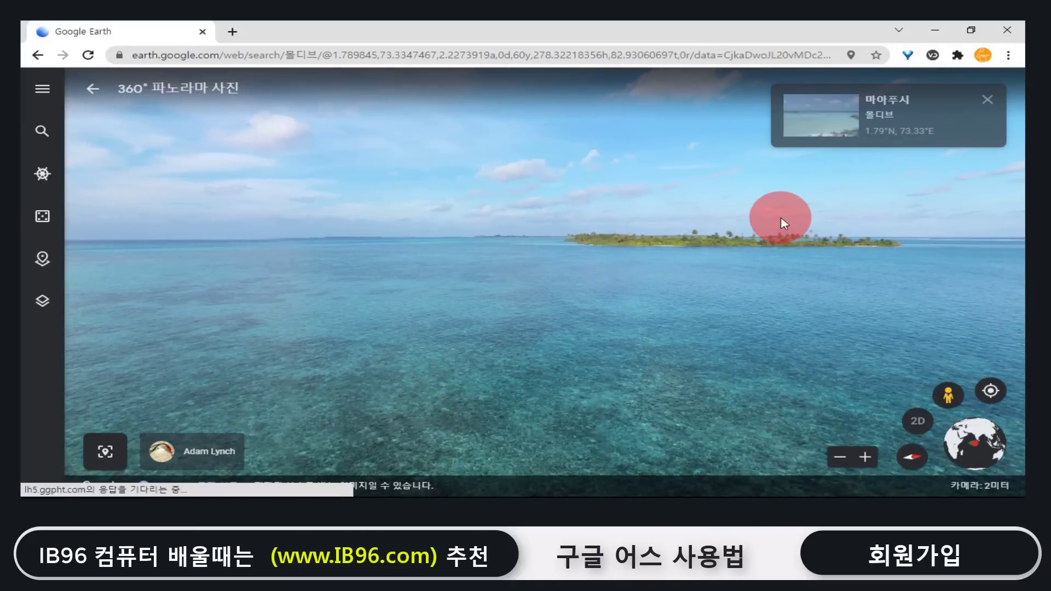
Expand the 마아푸시 card, open its detail page and look through it down to the location map
{"action": "left_click", "coordinate": [910, 117]}
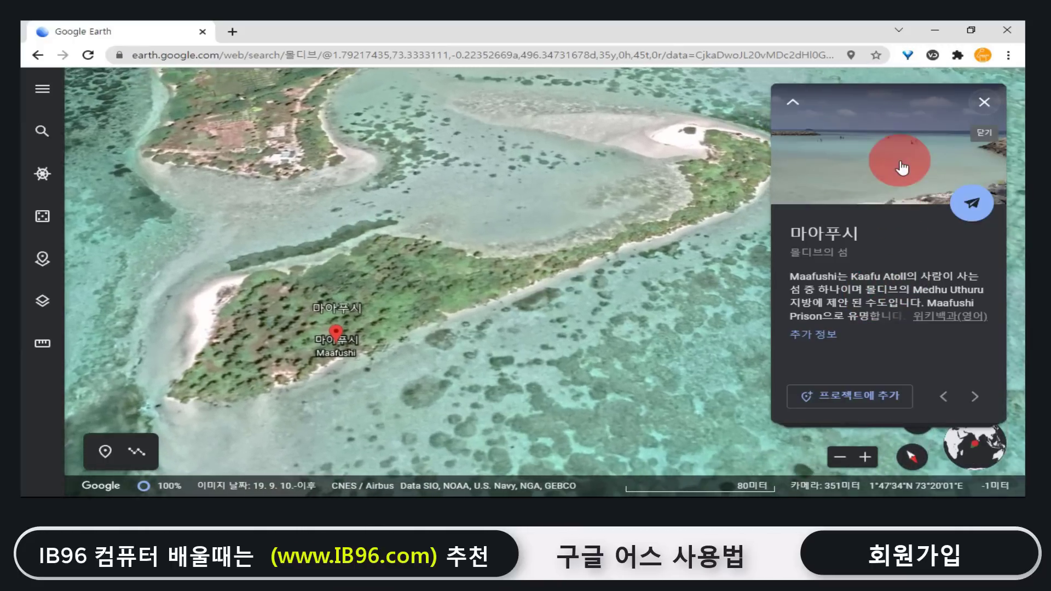
{"action": "left_click", "coordinate": [892, 162]}
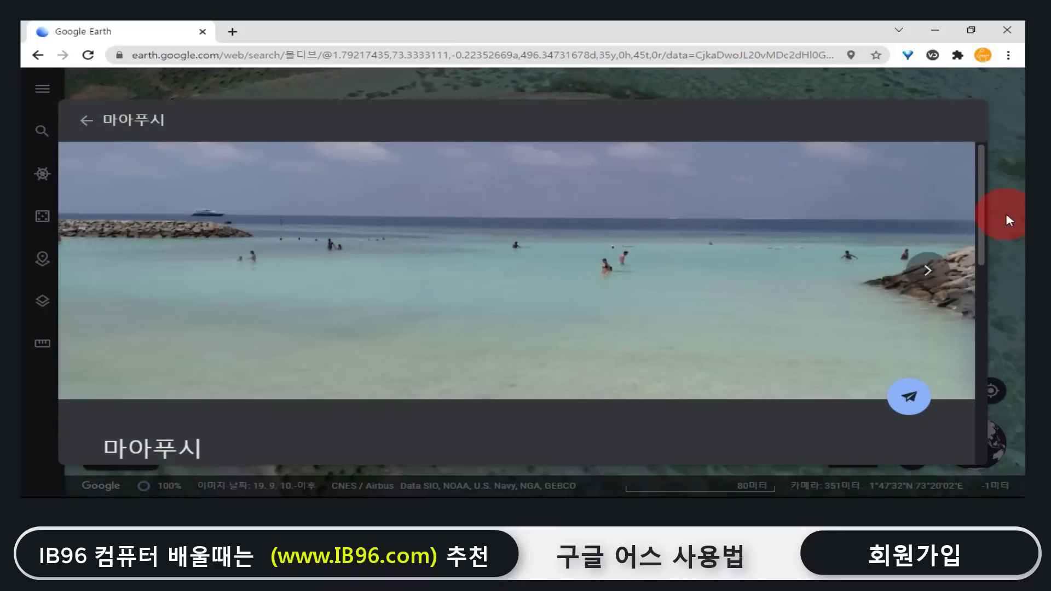
{"action": "left_click_drag", "start_coordinate": [981, 218], "coordinate": [1000, 399]}
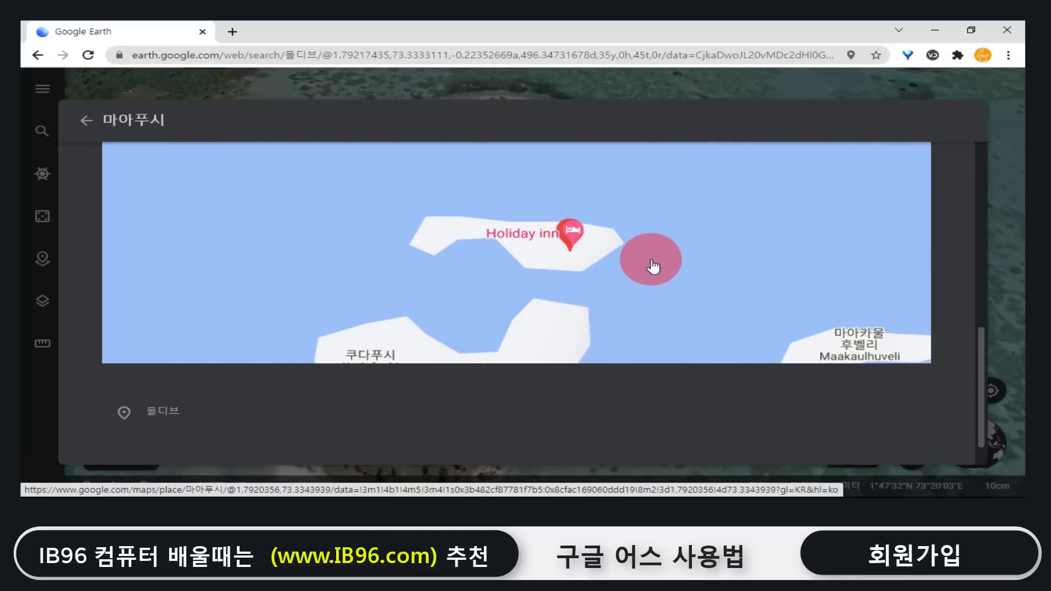
{"action": "scroll", "coordinate": [973, 218], "scroll_direction": "up", "scroll_amount": 10}
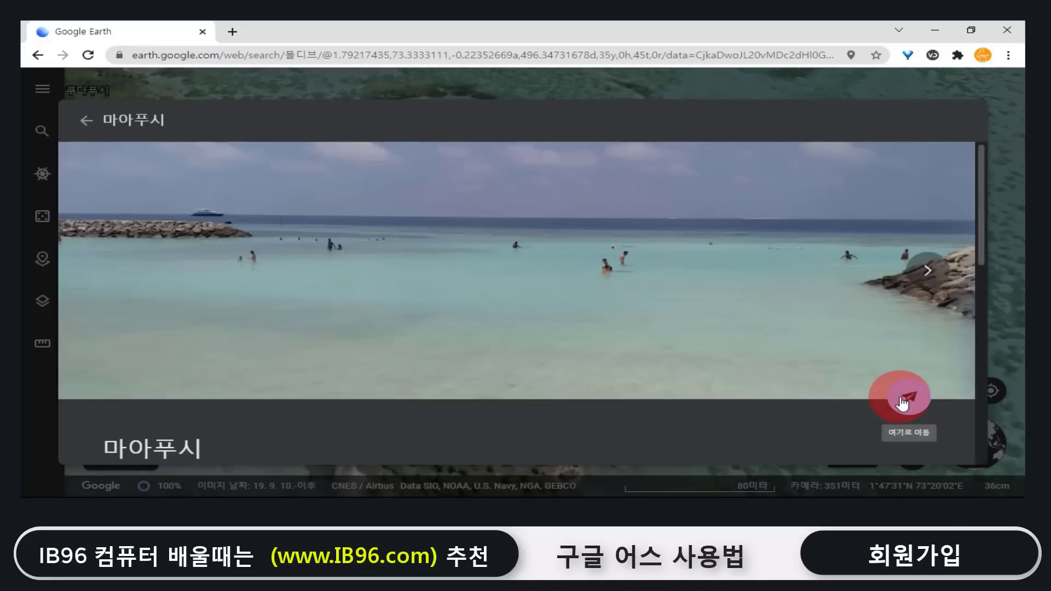
{"action": "left_click", "coordinate": [902, 402]}
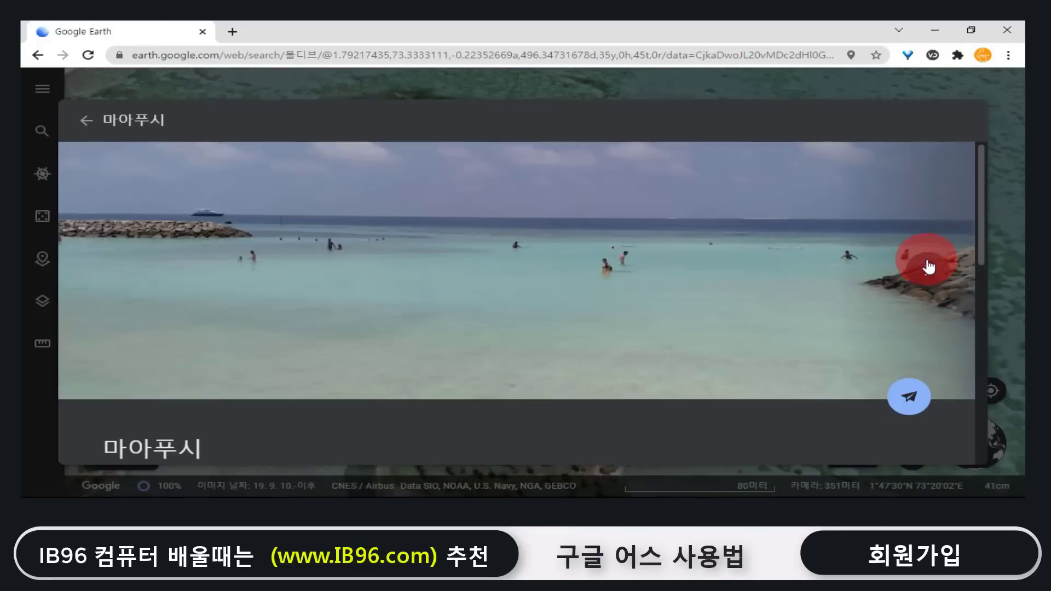
Browse through the 마아푸시 photos on the detail page up to the red sunset over the sea
{"action": "left_click", "coordinate": [929, 273]}
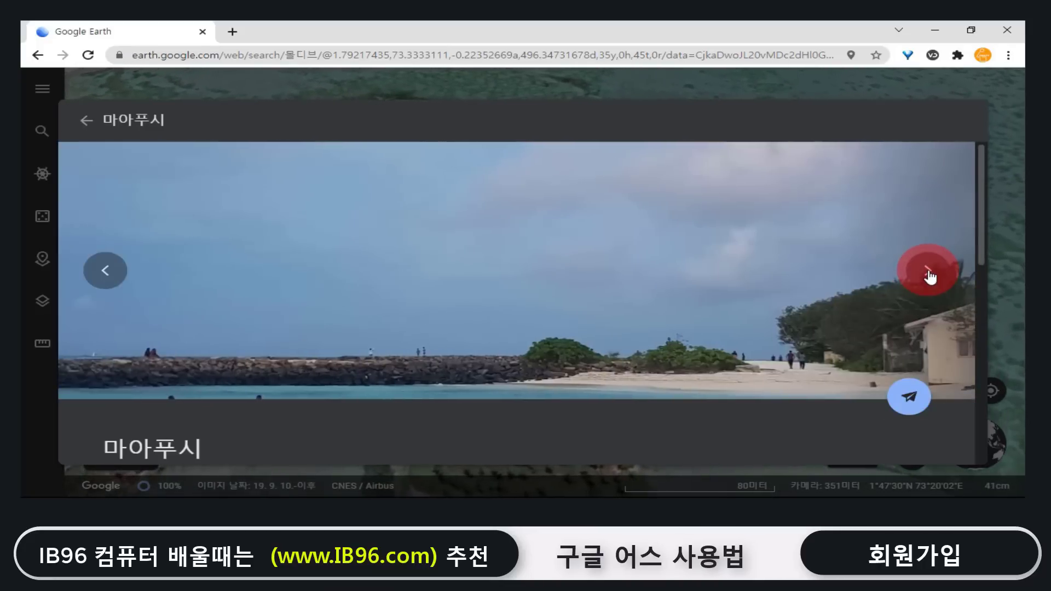
{"action": "left_click", "coordinate": [929, 274]}
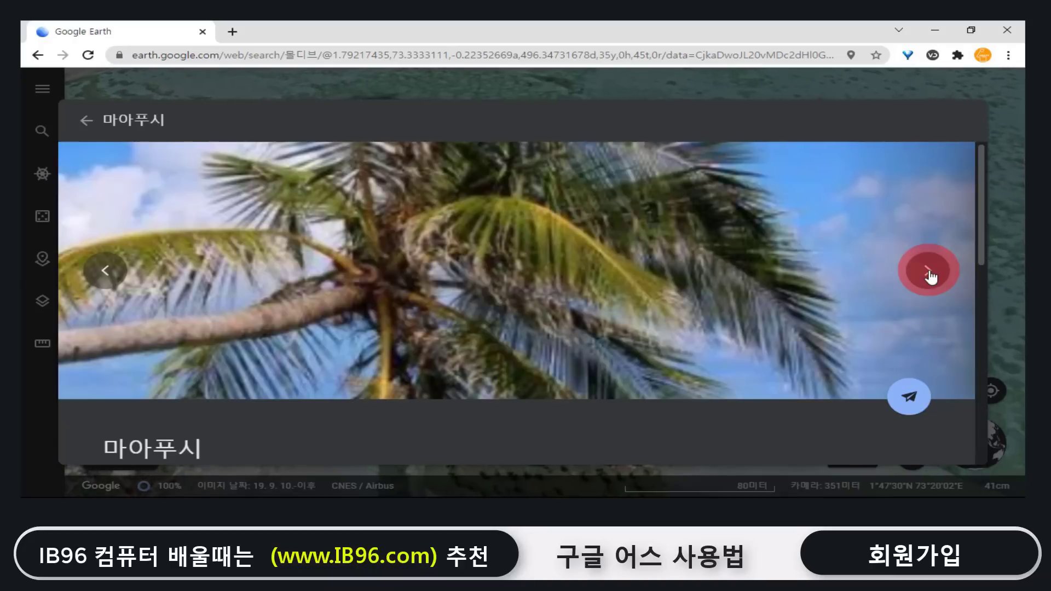
{"action": "left_click", "coordinate": [929, 274]}
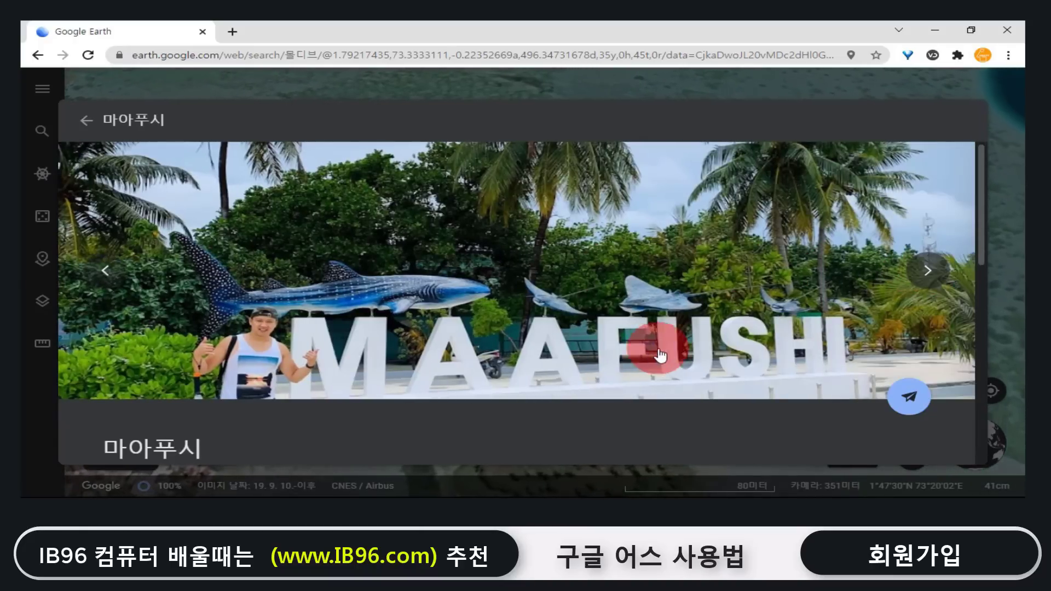
{"action": "left_click", "coordinate": [925, 270]}
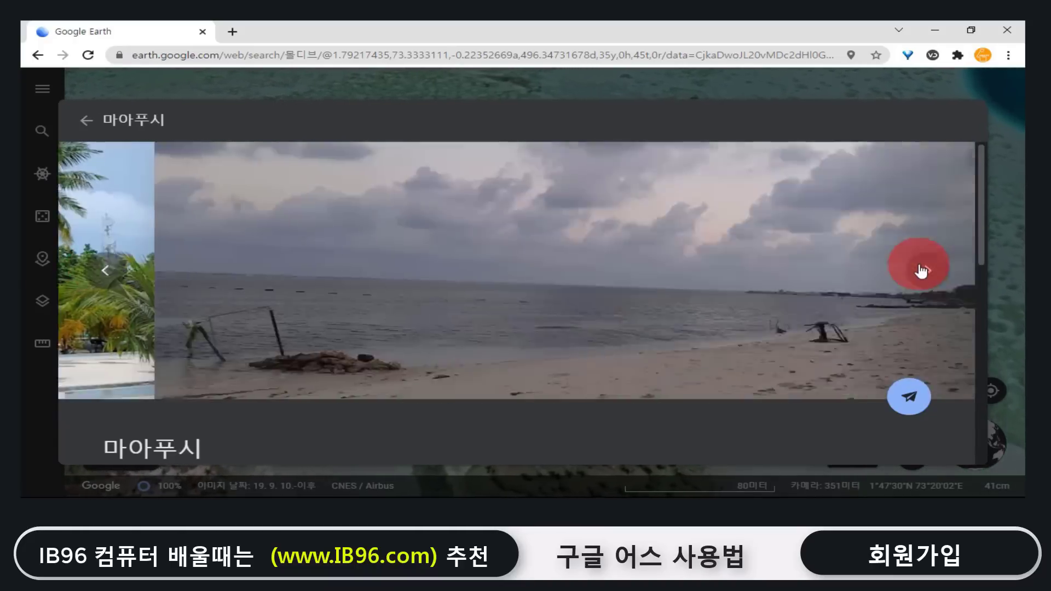
{"action": "left_click", "coordinate": [925, 270]}
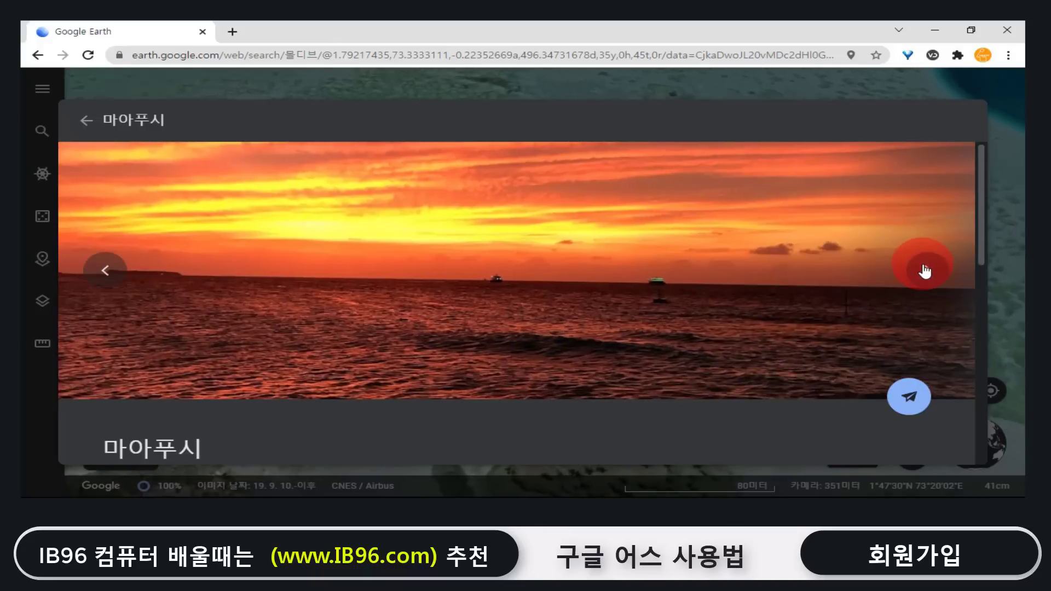
Close the 마아푸시 detail page and place card, and zoom out to the whole globe
{"action": "left_click", "coordinate": [86, 122]}
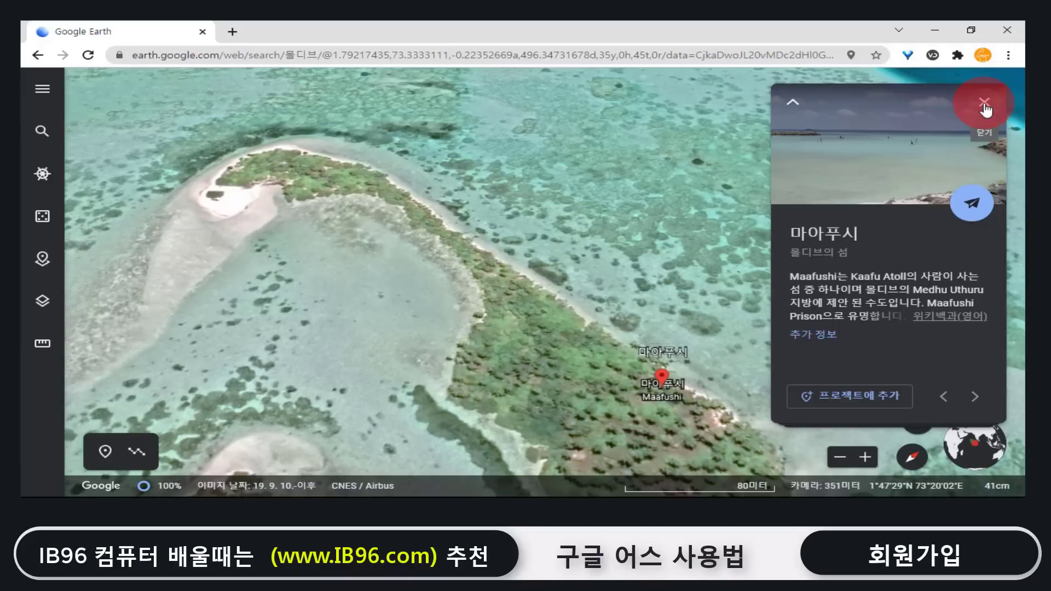
{"action": "left_click", "coordinate": [984, 106]}
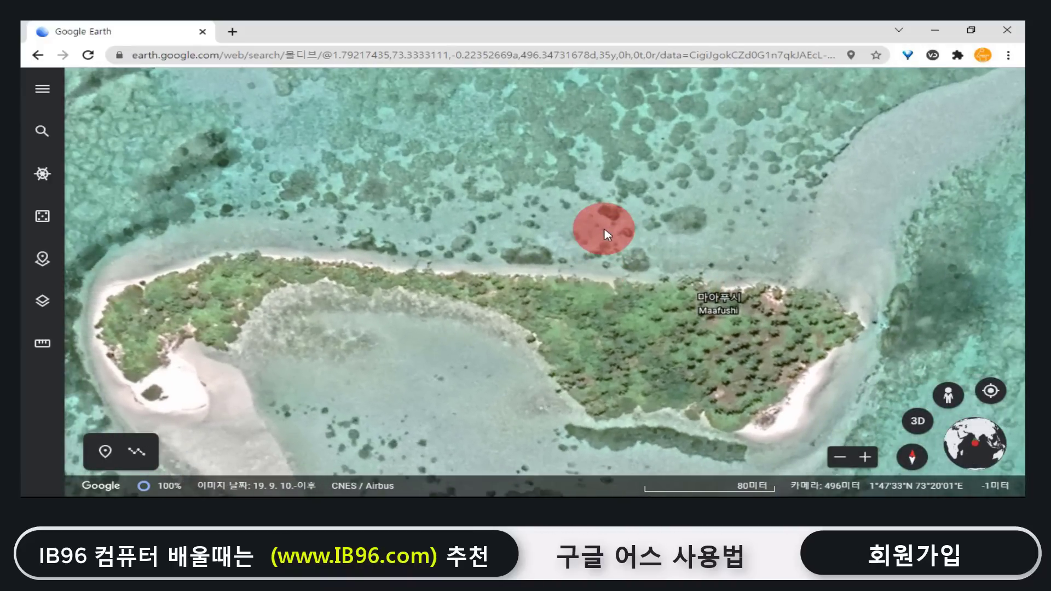
{"action": "scroll", "coordinate": [604, 229], "scroll_direction": "down", "scroll_amount": 15}
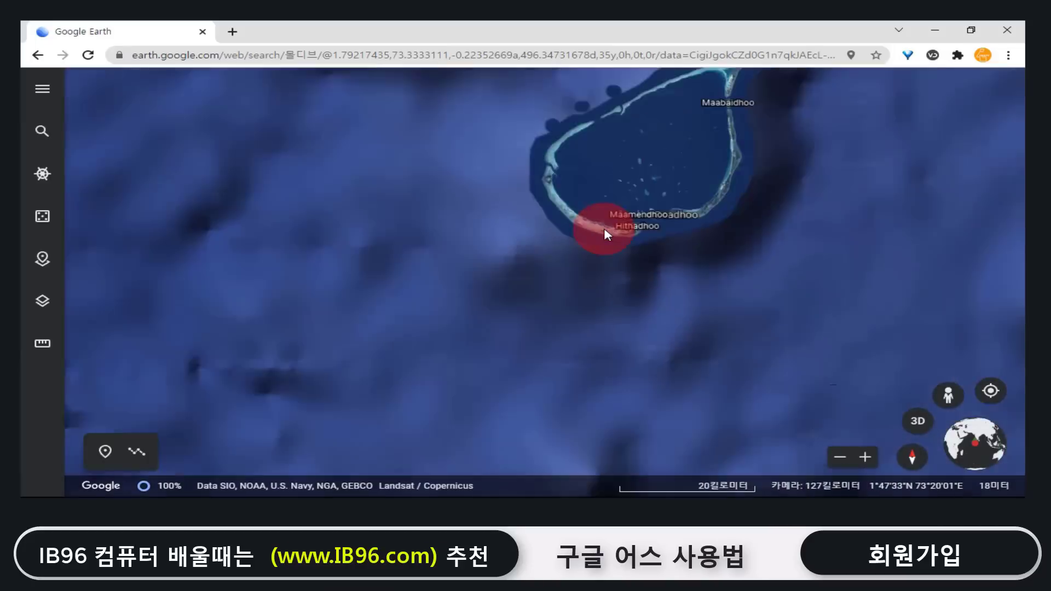
{"action": "scroll", "coordinate": [605, 235], "scroll_direction": "down", "scroll_amount": 15}
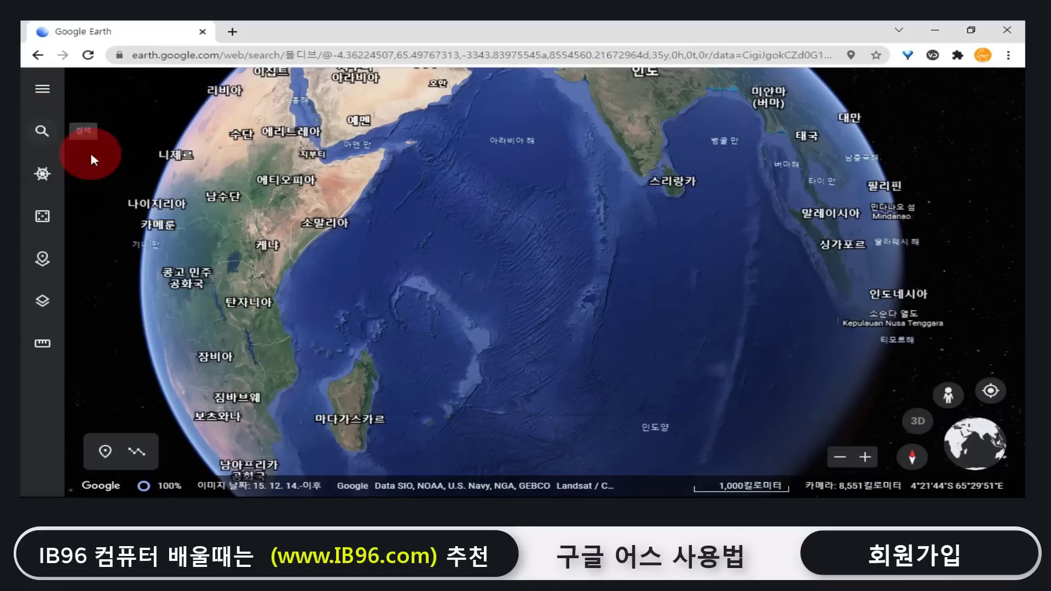
Rotate the globe to examine the Indian Ocean, Southeast Asia, Australia and East Asia
{"action": "left_click_drag", "start_coordinate": [635, 185], "coordinate": [333, 291]}
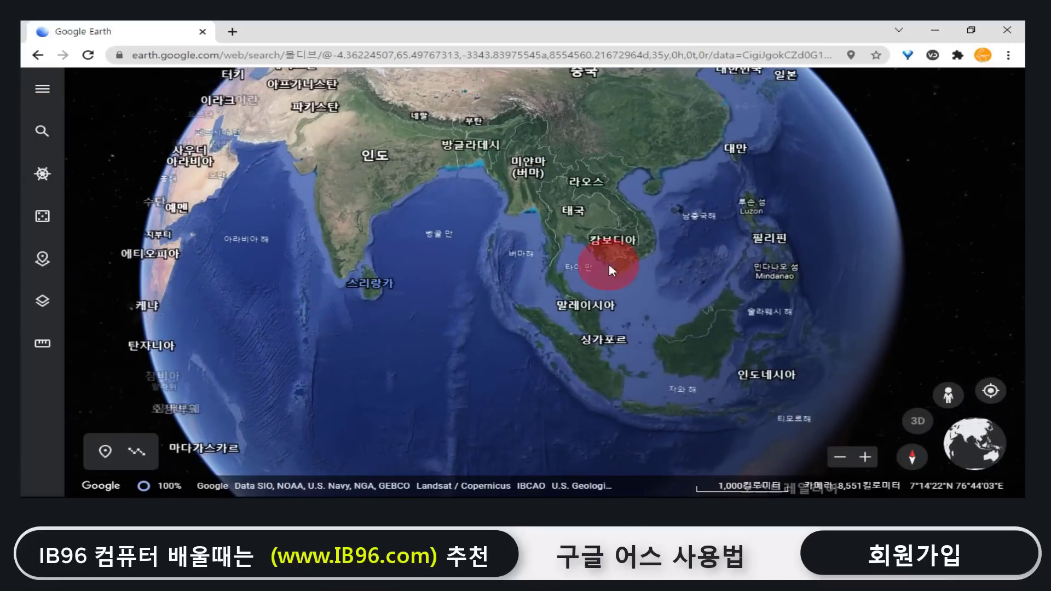
{"action": "left_click_drag", "start_coordinate": [742, 235], "coordinate": [635, 140]}
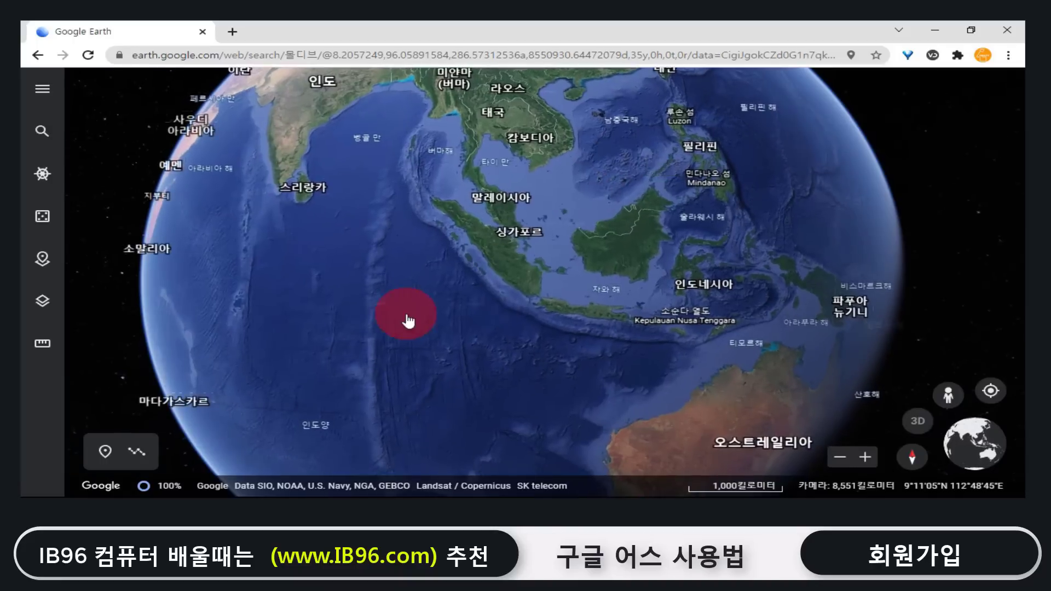
{"action": "left_click_drag", "start_coordinate": [408, 318], "coordinate": [643, 307]}
{"action": "left_click_drag", "start_coordinate": [556, 314], "coordinate": [378, 382]}
{"action": "left_click_drag", "start_coordinate": [818, 298], "coordinate": [633, 429]}
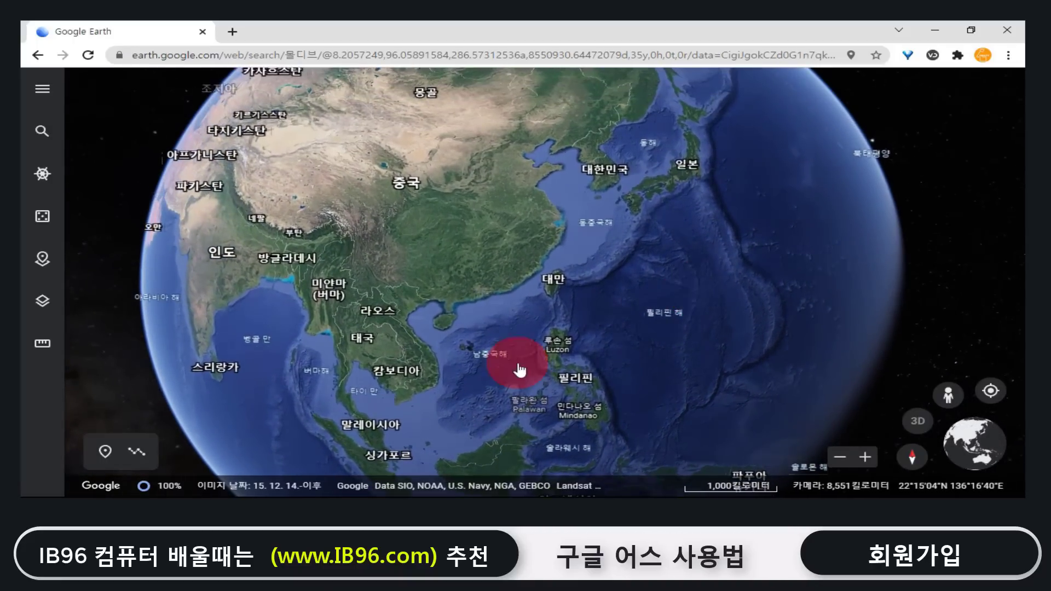
{"action": "left_click_drag", "start_coordinate": [520, 371], "coordinate": [744, 251]}
{"action": "left_click_drag", "start_coordinate": [668, 297], "coordinate": [749, 290]}
{"action": "left_click_drag", "start_coordinate": [591, 251], "coordinate": [631, 275]}
Show Street View coverage on the globe and rotate it eastward from India to the Pacific islands
{"action": "left_click", "coordinate": [949, 395]}
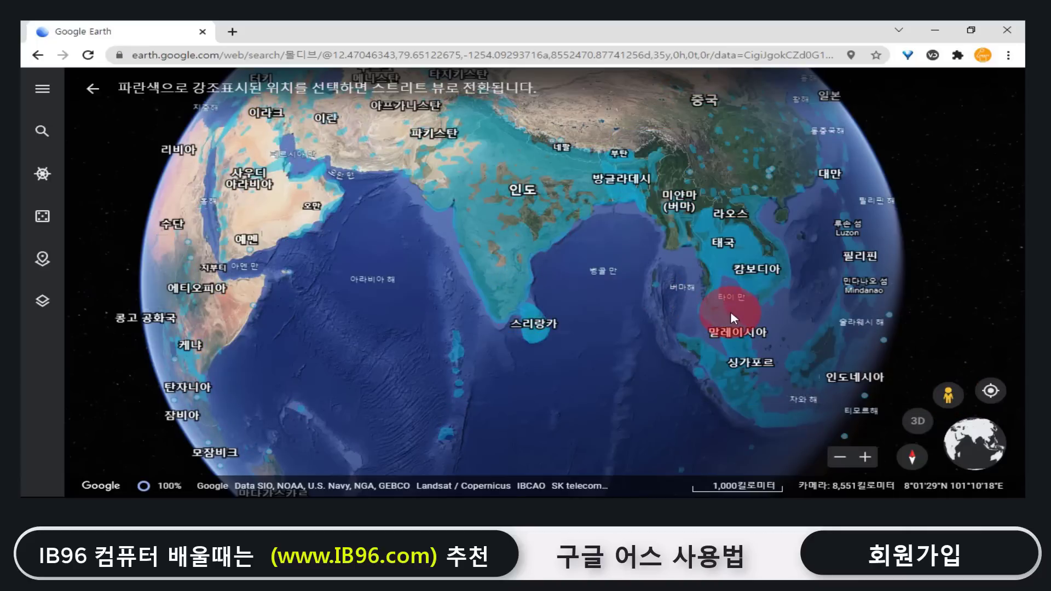
{"action": "left_click_drag", "start_coordinate": [726, 254], "coordinate": [508, 267]}
{"action": "left_click_drag", "start_coordinate": [663, 239], "coordinate": [497, 265]}
{"action": "left_click_drag", "start_coordinate": [586, 190], "coordinate": [422, 176]}
{"action": "left_click_drag", "start_coordinate": [774, 317], "coordinate": [576, 240]}
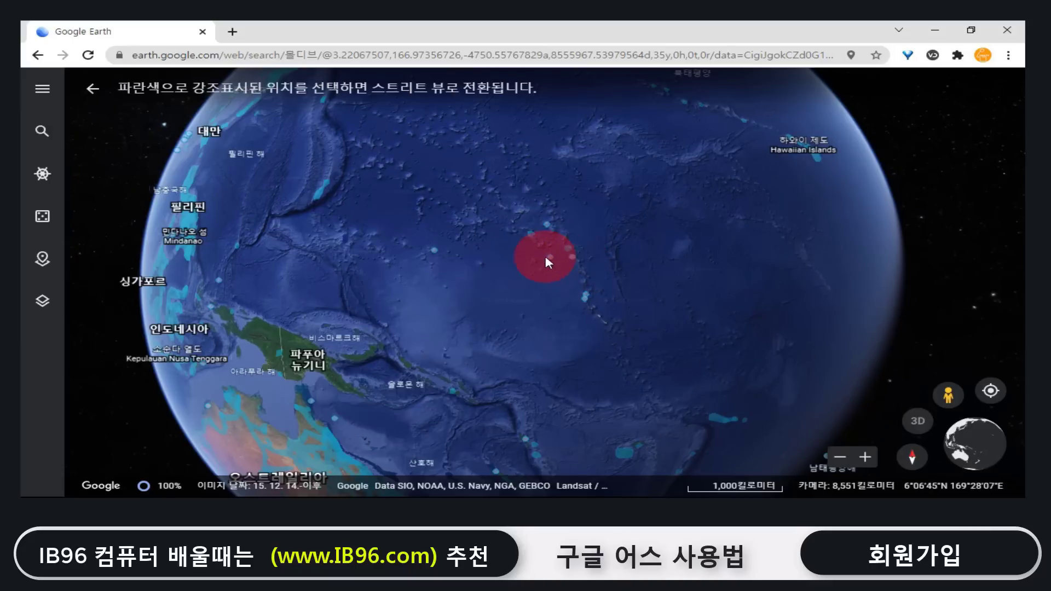
Zoom in on Ailinglaplap Atoll in the Marshall Islands, open a 360° panorama on its southern rim and look around
{"action": "scroll", "coordinate": [586, 282], "scroll_direction": "down", "scroll_amount": 5}
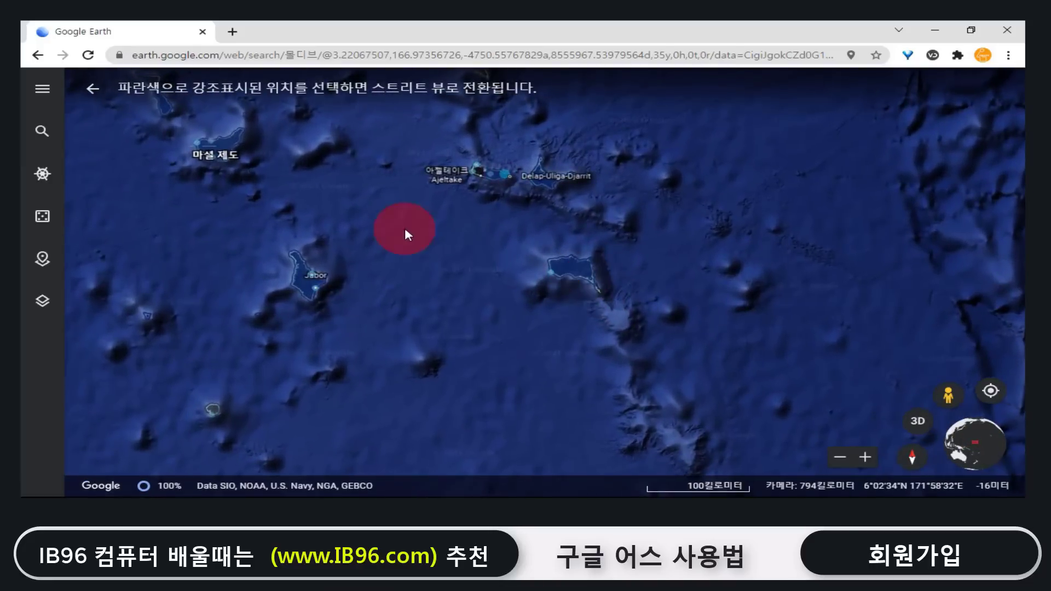
{"action": "left_click_drag", "start_coordinate": [407, 235], "coordinate": [769, 342]}
{"action": "scroll", "coordinate": [549, 282], "scroll_direction": "up", "scroll_amount": 3}
{"action": "left_click_drag", "start_coordinate": [592, 273], "coordinate": [602, 333]}
{"action": "scroll", "coordinate": [607, 329], "scroll_direction": "up", "scroll_amount": 5}
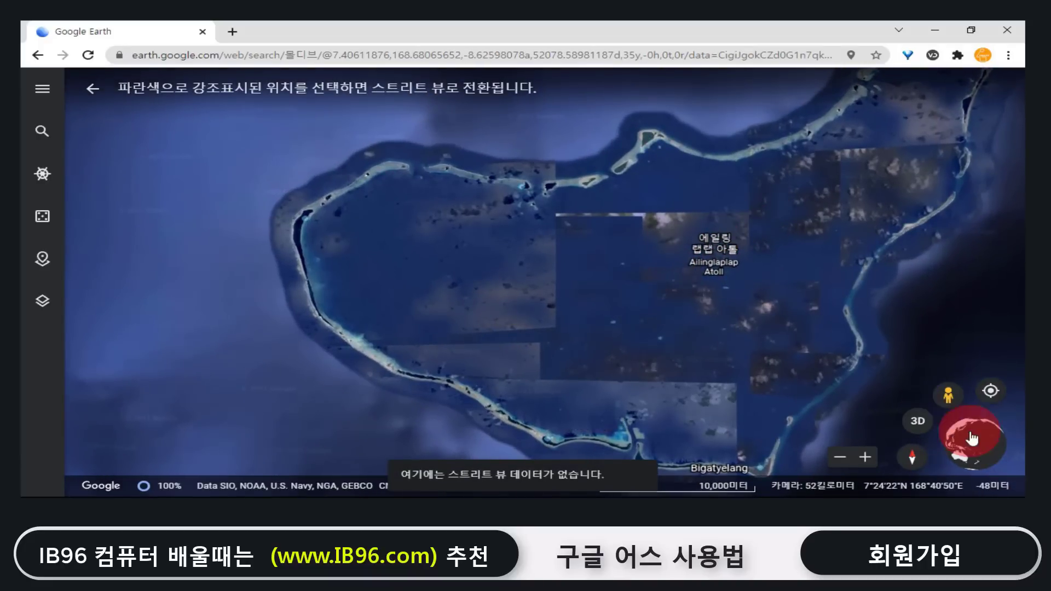
{"action": "left_click_drag", "start_coordinate": [790, 333], "coordinate": [749, 248]}
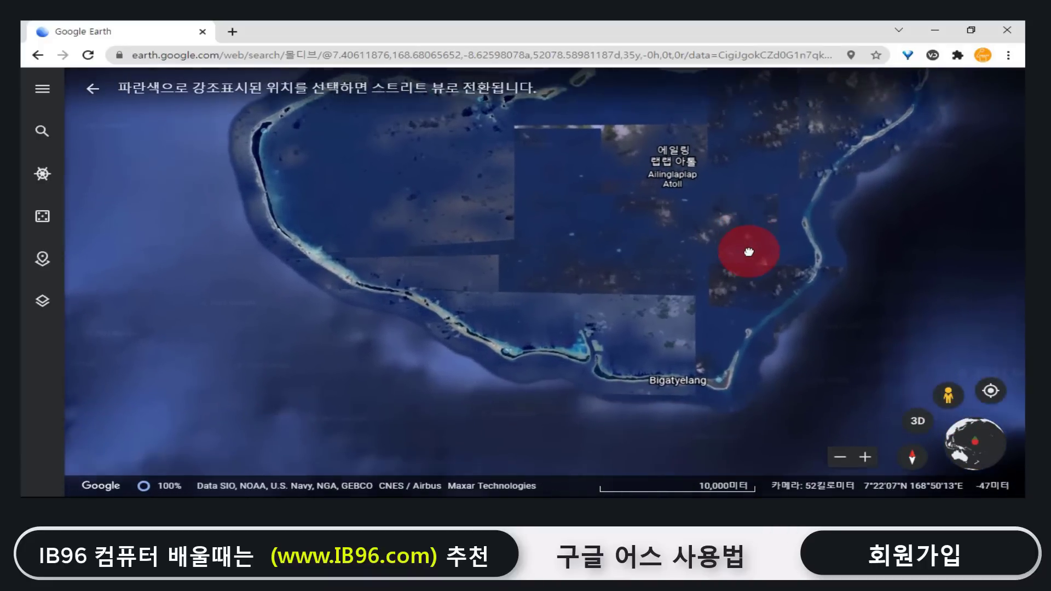
{"action": "left_click", "coordinate": [506, 345]}
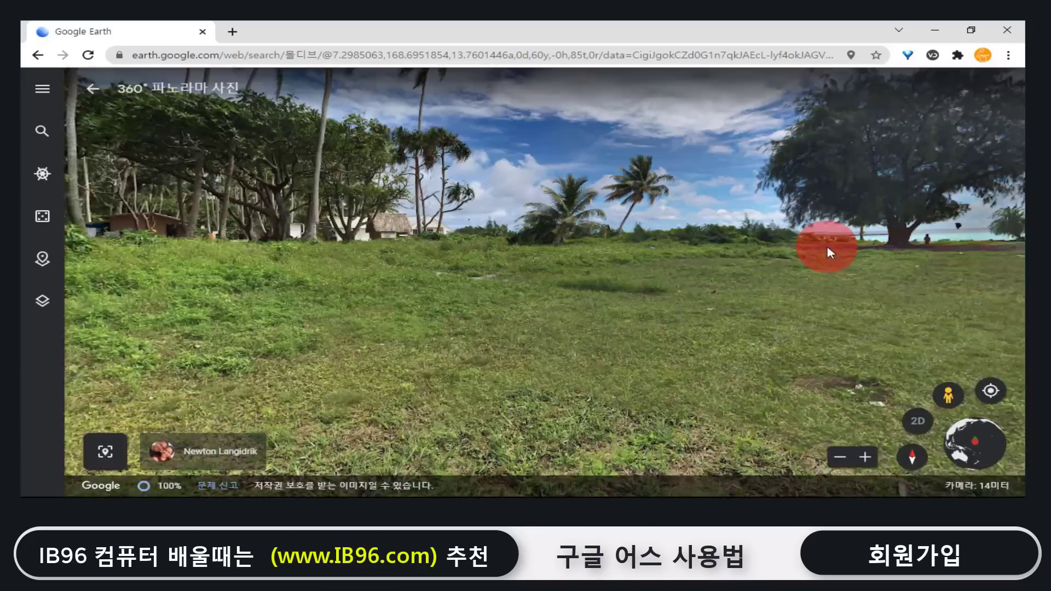
{"action": "left_click_drag", "start_coordinate": [829, 253], "coordinate": [611, 265]}
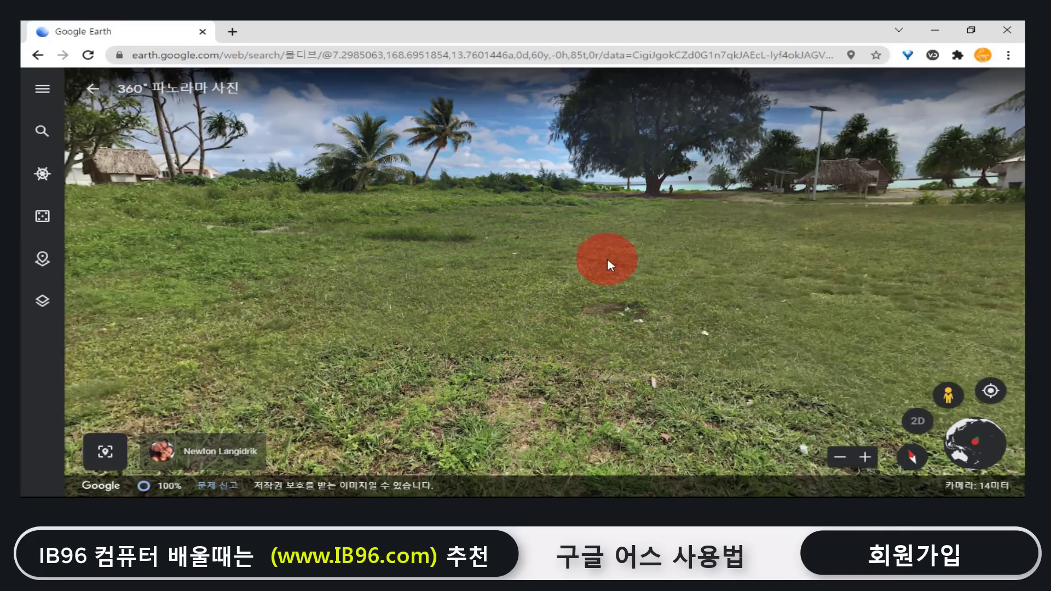
Leave the panorama and rotate the globe across the Pacific, past South America, to the Atlantic and Africa
{"action": "left_click", "coordinate": [93, 89]}
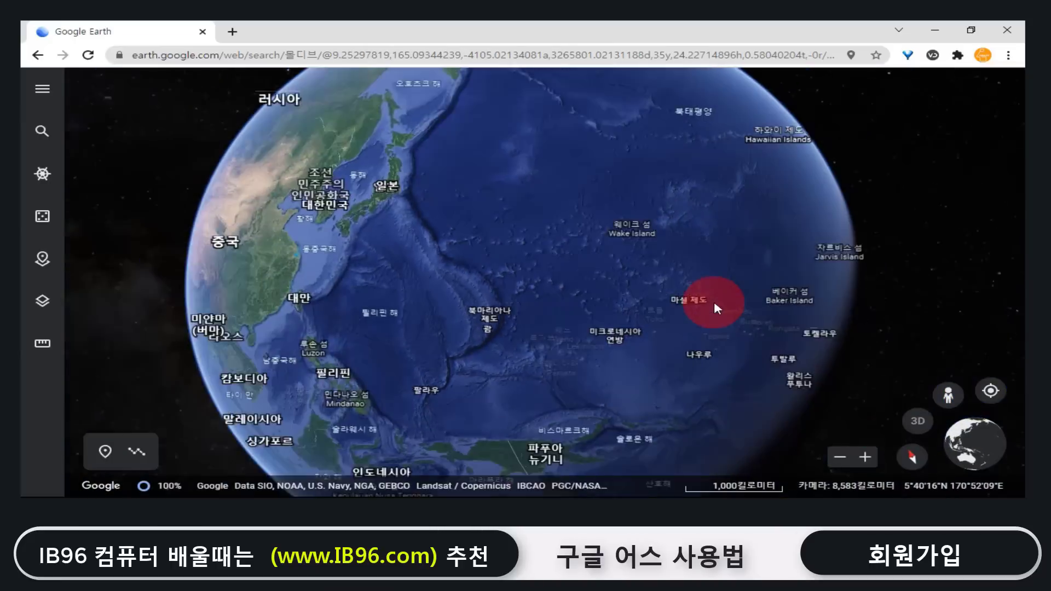
{"action": "scroll", "coordinate": [733, 302], "scroll_direction": "down", "scroll_amount": 3}
{"action": "left_click_drag", "start_coordinate": [753, 303], "coordinate": [491, 286]}
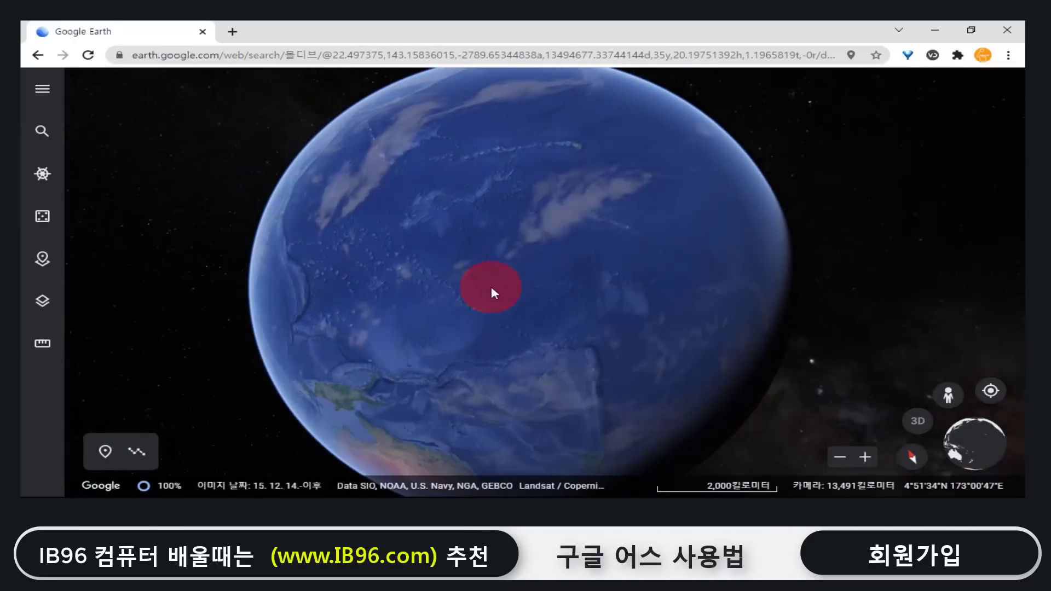
{"action": "left_click_drag", "start_coordinate": [615, 297], "coordinate": [465, 291]}
{"action": "left_click_drag", "start_coordinate": [736, 307], "coordinate": [549, 288]}
{"action": "scroll", "coordinate": [569, 297], "scroll_direction": "up", "scroll_amount": 5}
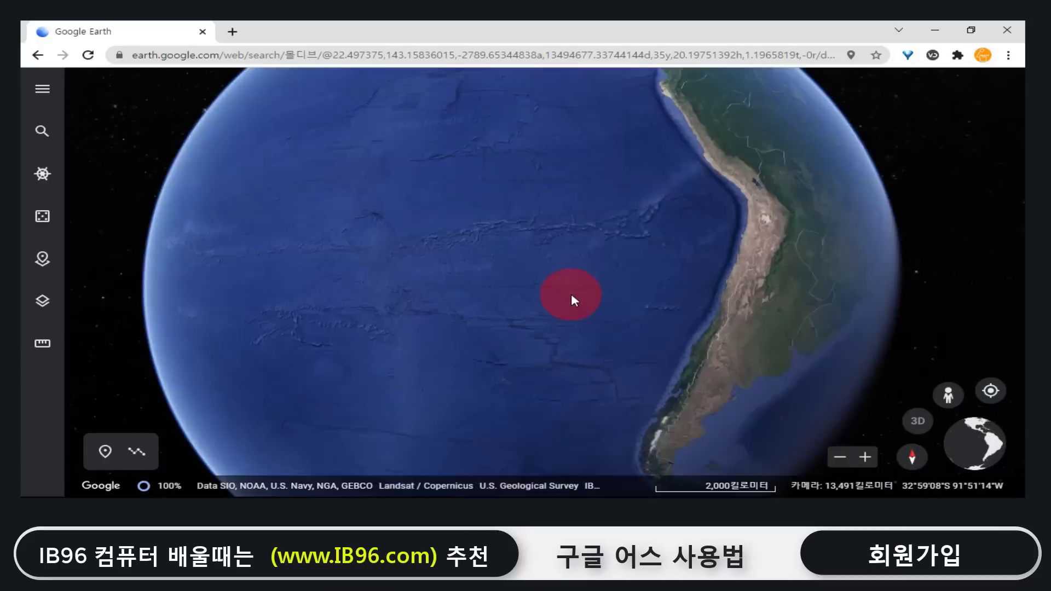
{"action": "left_click_drag", "start_coordinate": [679, 278], "coordinate": [537, 270]}
{"action": "left_click_drag", "start_coordinate": [610, 269], "coordinate": [405, 264]}
{"action": "scroll", "coordinate": [685, 267], "scroll_direction": "down", "scroll_amount": 4}
{"action": "left_click_drag", "start_coordinate": [639, 302], "coordinate": [520, 252]}
{"action": "left_click_drag", "start_coordinate": [602, 294], "coordinate": [468, 337]}
{"action": "left_click_drag", "start_coordinate": [619, 256], "coordinate": [249, 241]}
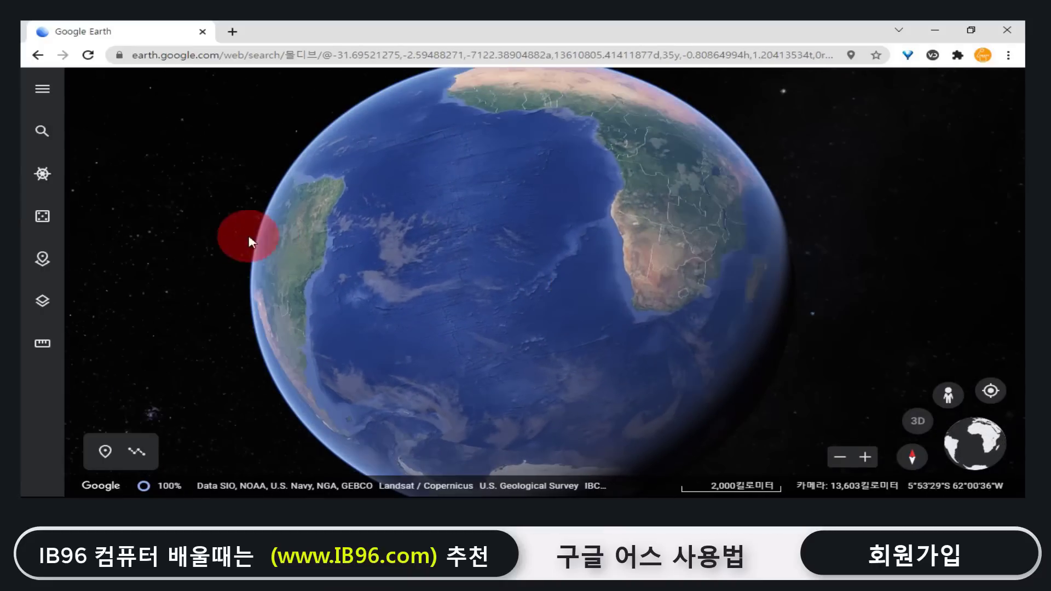
Open Voyager and advance to the featured story "Goodall, Gombe and Google"
{"action": "left_click", "coordinate": [43, 174]}
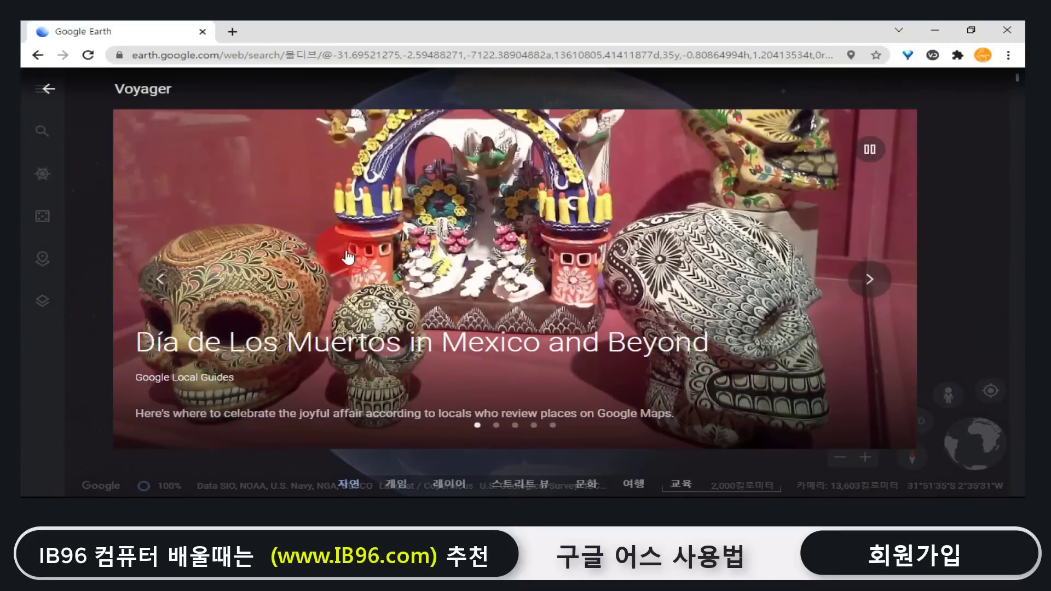
{"action": "left_click", "coordinate": [387, 317]}
{"action": "left_click", "coordinate": [788, 326]}
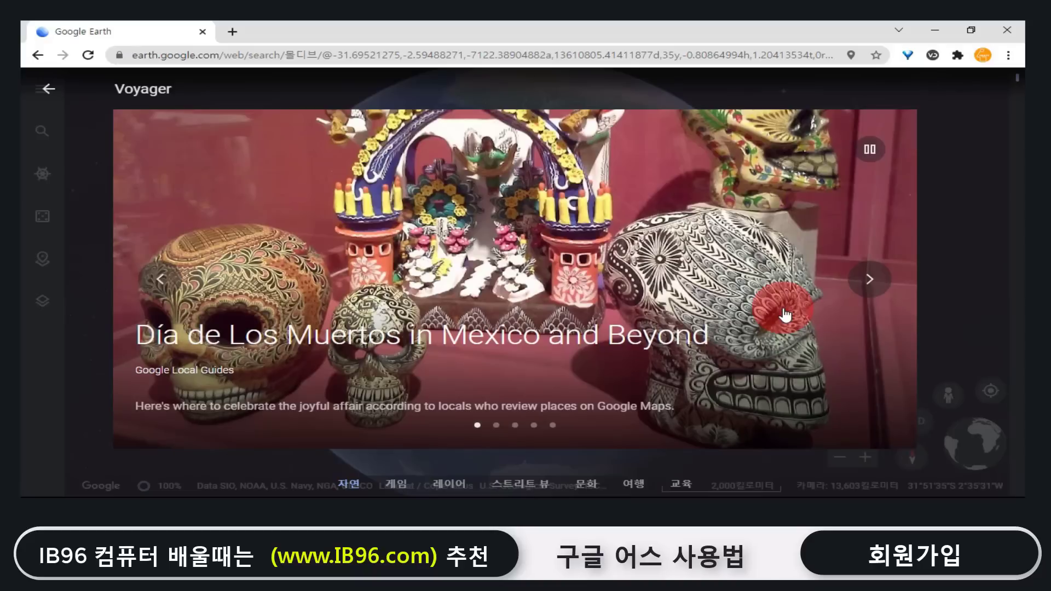
{"action": "left_click", "coordinate": [646, 332]}
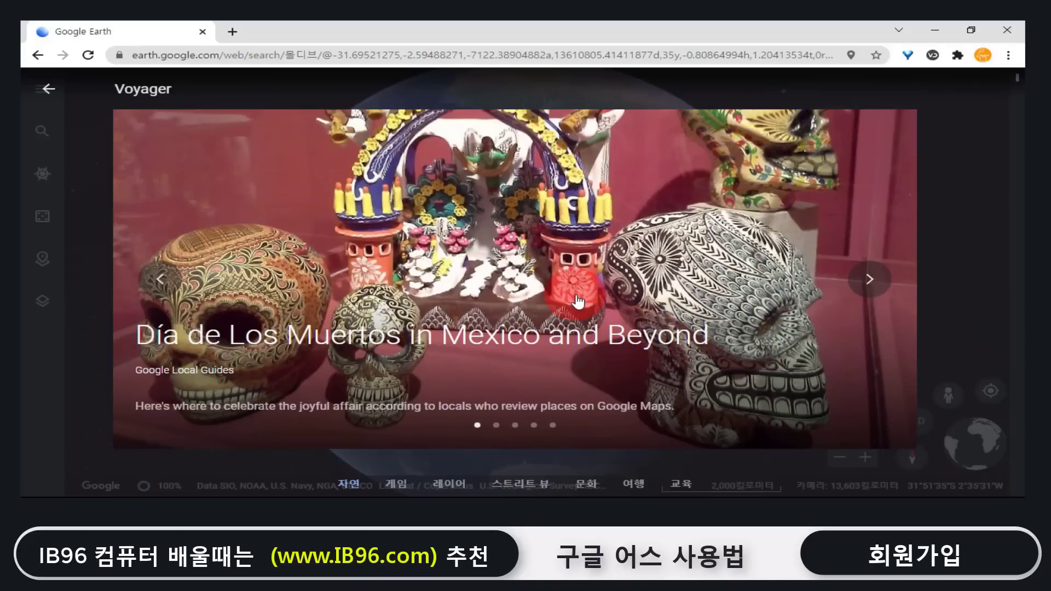
{"action": "left_click", "coordinate": [858, 296]}
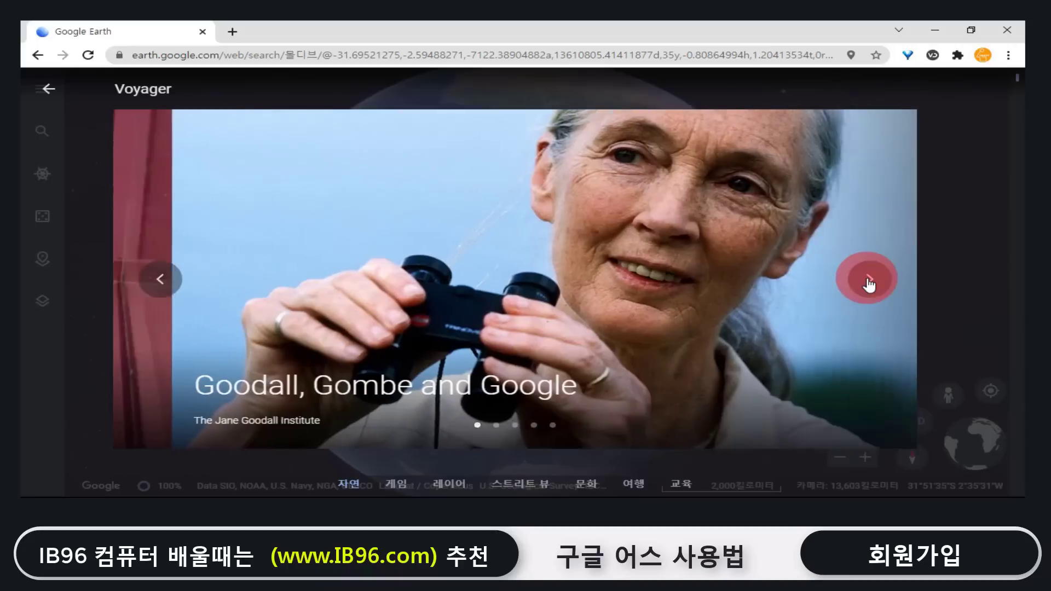
{"action": "left_click", "coordinate": [660, 351]}
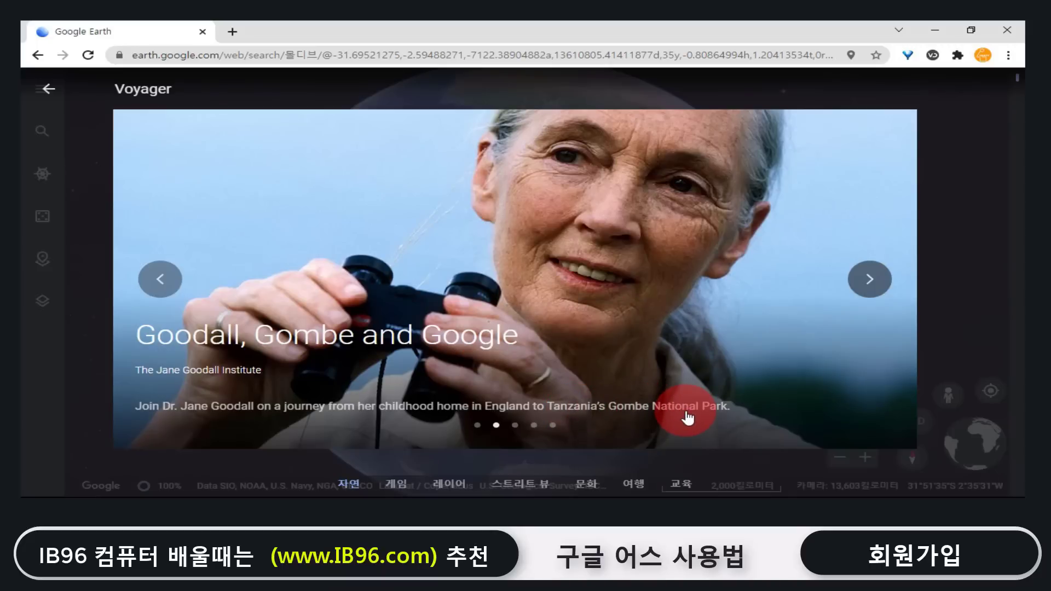
Browse the remaining featured Voyager stories and open "3D Imagery in Google Earth"
{"action": "left_click", "coordinate": [868, 279]}
{"action": "left_click", "coordinate": [867, 280]}
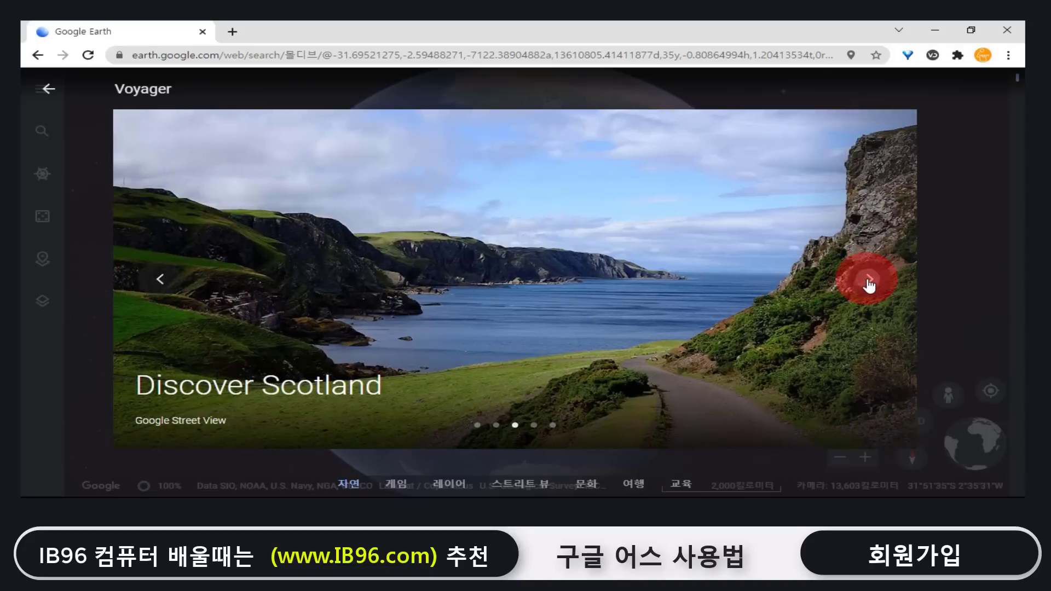
{"action": "left_click", "coordinate": [868, 282]}
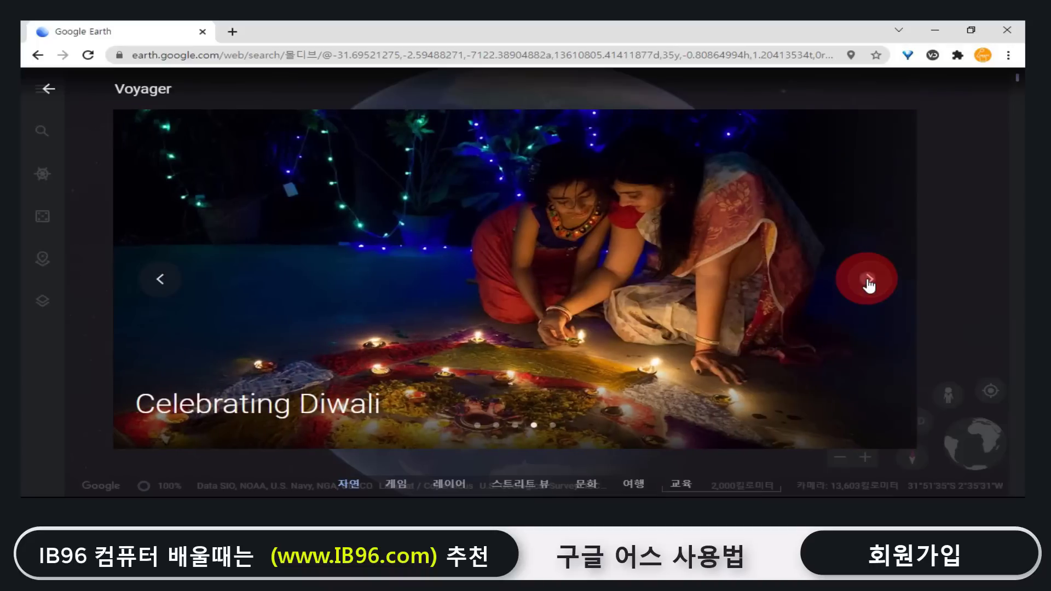
{"action": "left_click", "coordinate": [869, 281]}
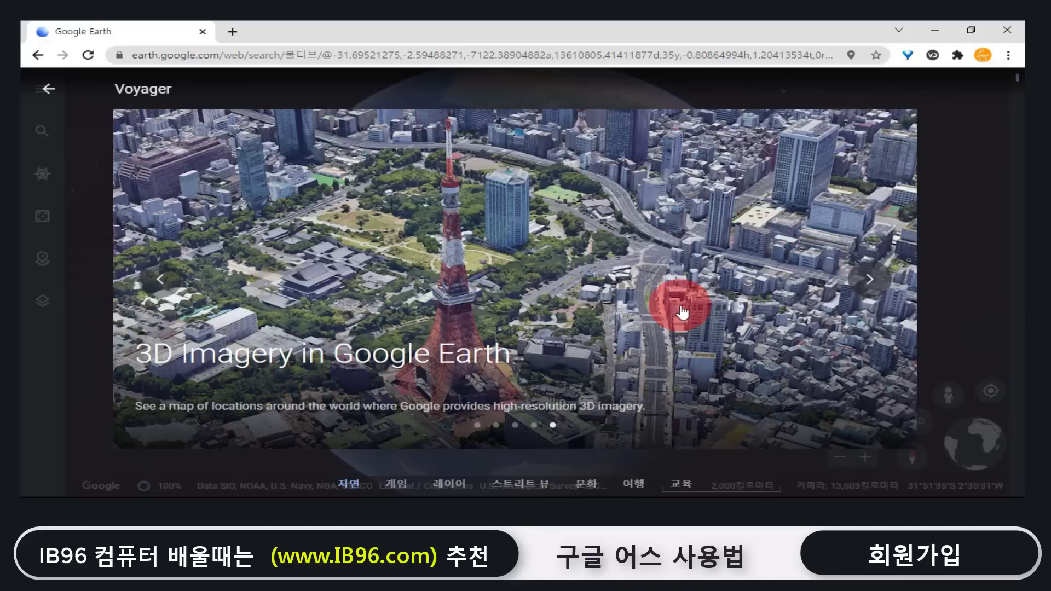
{"action": "left_click", "coordinate": [681, 312]}
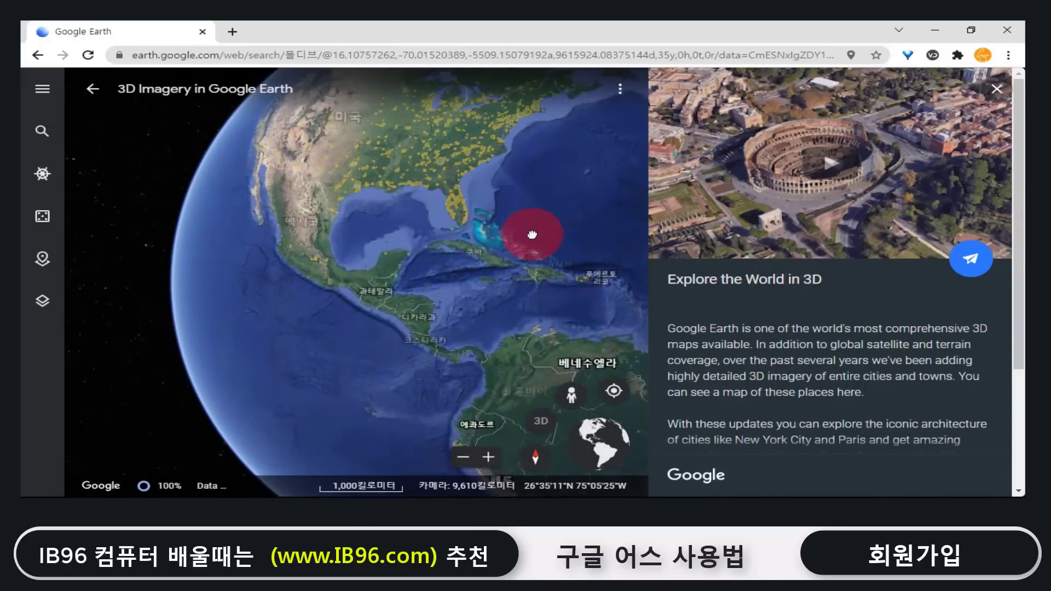
Zoom in on Florida's west coast within the 3D imagery coverage and switch the map to 3D view
{"action": "scroll", "coordinate": [535, 266], "scroll_direction": "down", "scroll_amount": 5}
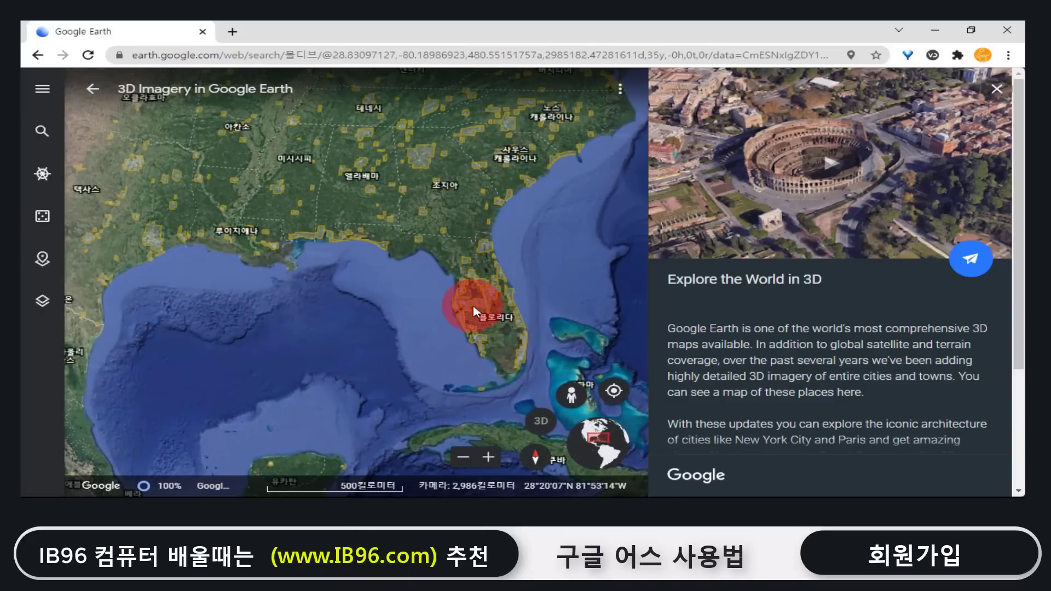
{"action": "left_click_drag", "start_coordinate": [479, 294], "coordinate": [545, 322]}
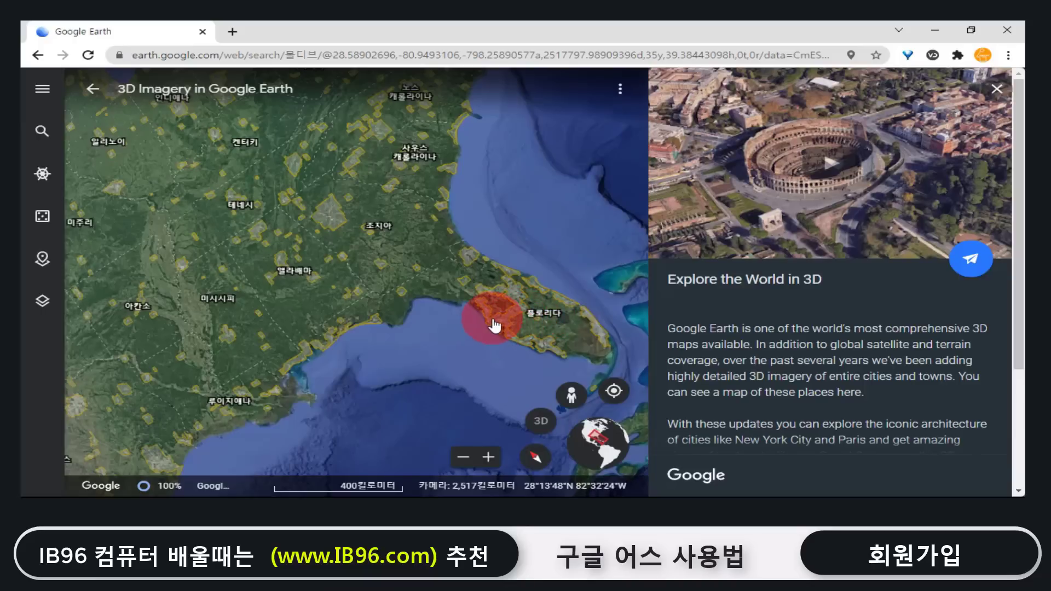
{"action": "scroll", "coordinate": [502, 328], "scroll_direction": "down", "scroll_amount": 10}
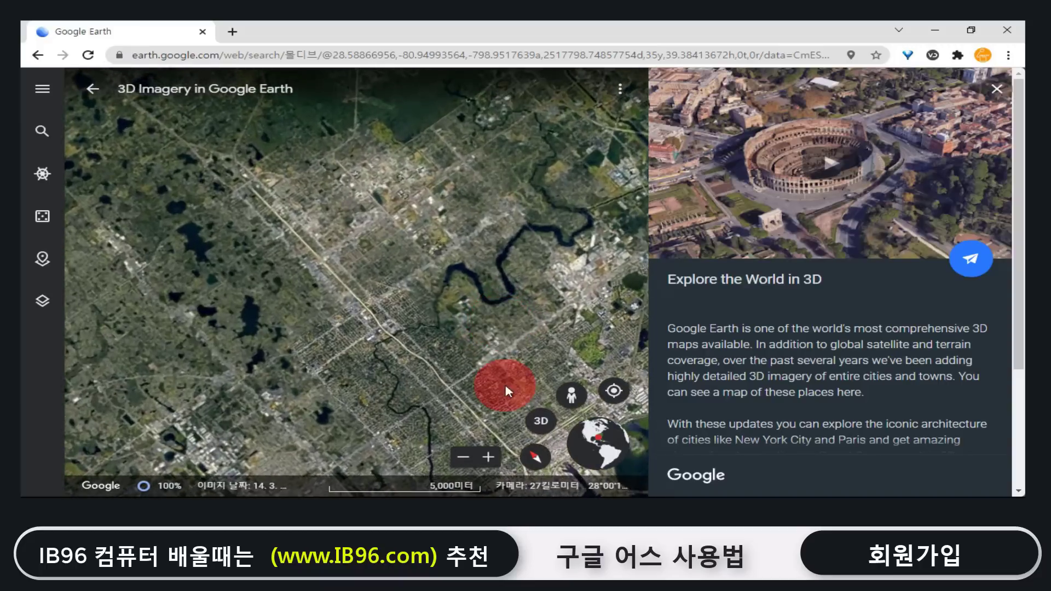
{"action": "left_click", "coordinate": [540, 423]}
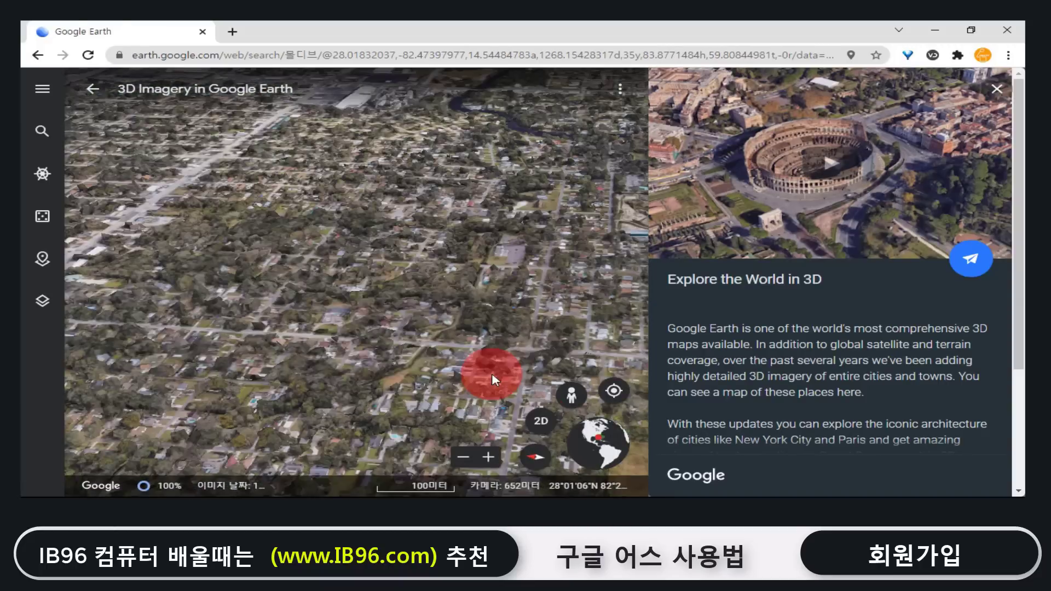
Examine the Florida residential streets up close in 3D and pull back to an overview of the coast and bay
{"action": "scroll", "coordinate": [491, 373], "scroll_direction": "up", "scroll_amount": 4}
{"action": "mouse_move", "coordinate": [476, 232]}
{"action": "left_mouse_down"}
{"action": "mouse_move", "coordinate": [363, 246]}
{"action": "mouse_move", "coordinate": [477, 228]}
{"action": "left_mouse_up"}
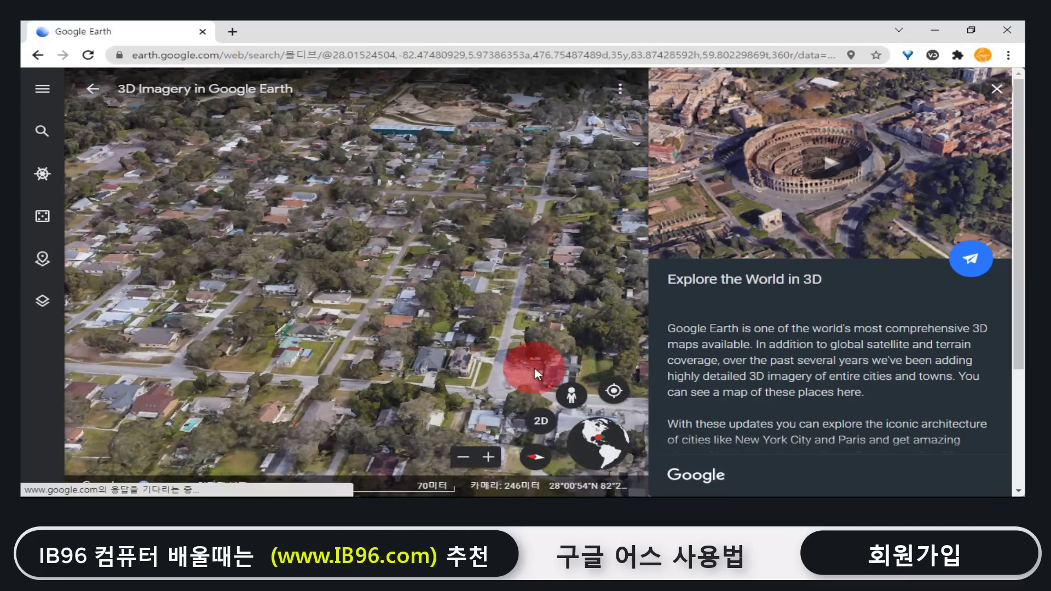
{"action": "scroll", "coordinate": [536, 374], "scroll_direction": "up", "scroll_amount": 3}
{"action": "left_click_drag", "start_coordinate": [536, 374], "coordinate": [331, 328]}
{"action": "scroll", "coordinate": [379, 343], "scroll_direction": "down", "scroll_amount": 6}
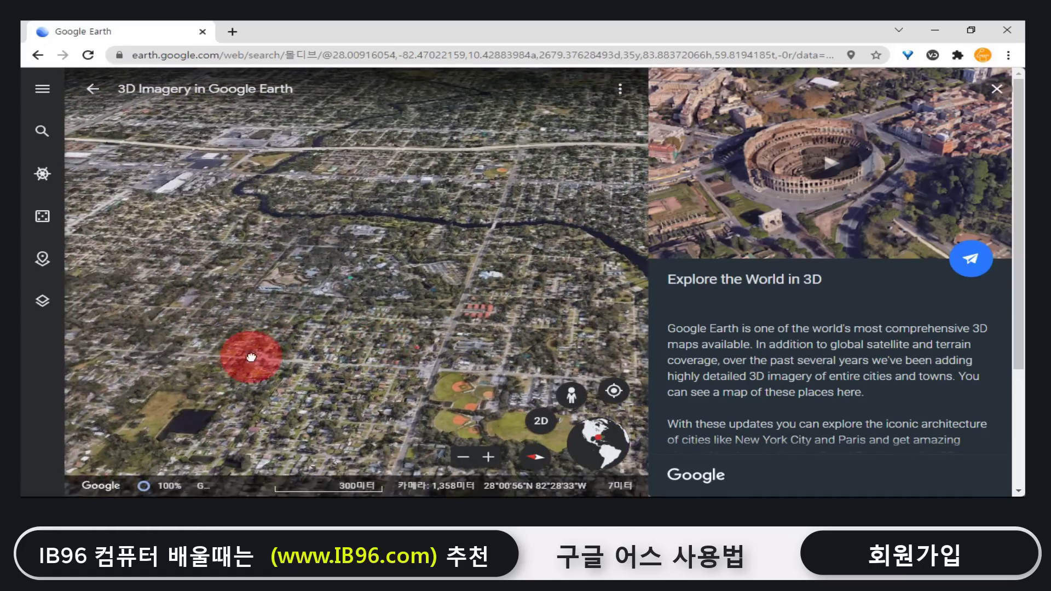
{"action": "scroll", "coordinate": [317, 343], "scroll_direction": "down", "scroll_amount": 4}
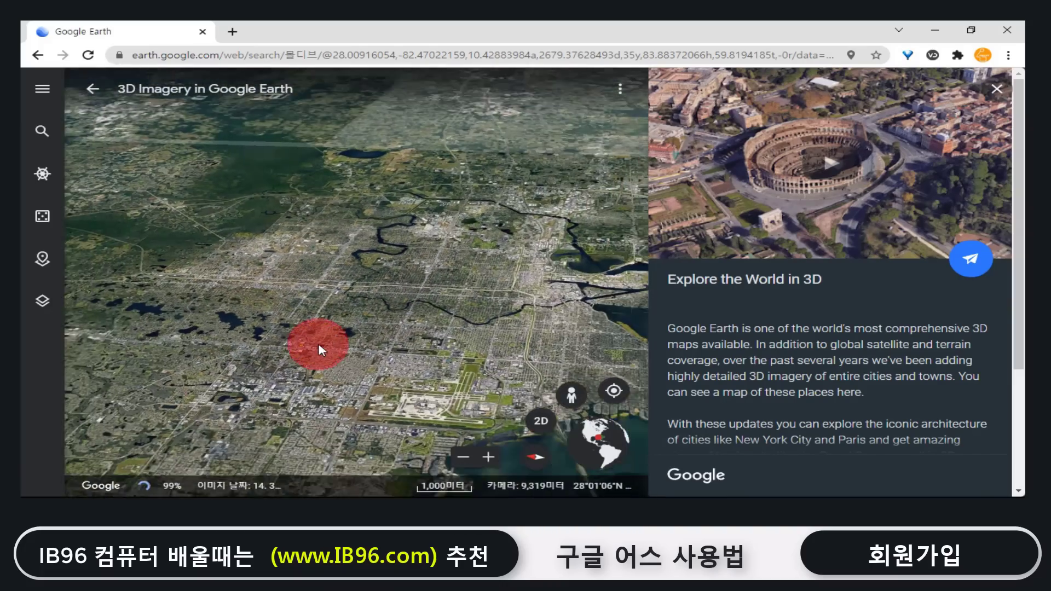
{"action": "scroll", "coordinate": [321, 350], "scroll_direction": "down", "scroll_amount": 3}
{"action": "left_click_drag", "start_coordinate": [396, 340], "coordinate": [416, 376]}
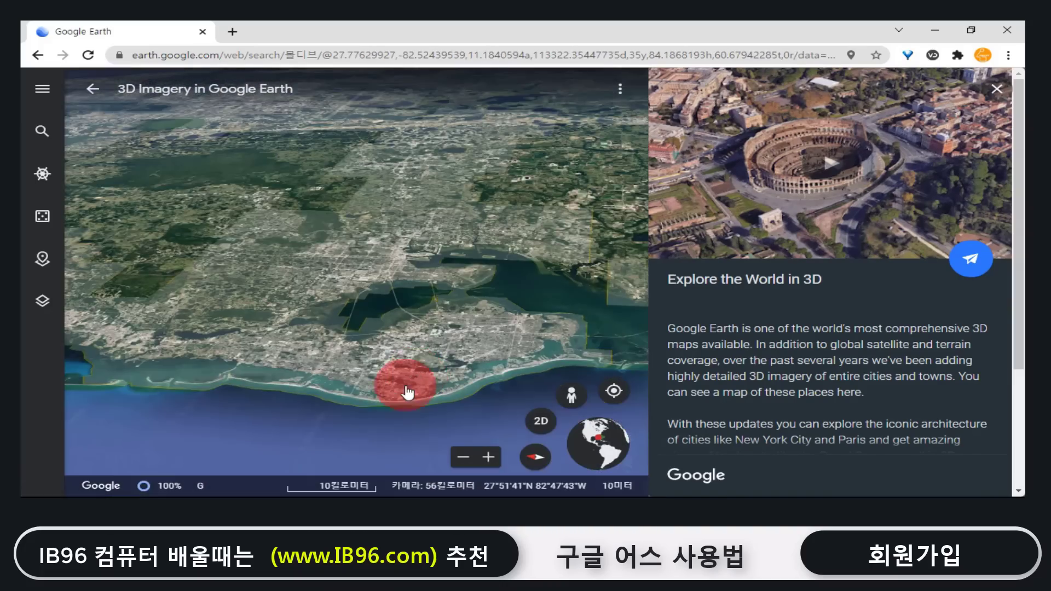
Zoom in on the narrow beach strip of Florida's west coast down to the beachfront houses
{"action": "scroll", "coordinate": [406, 392], "scroll_direction": "up", "scroll_amount": 6}
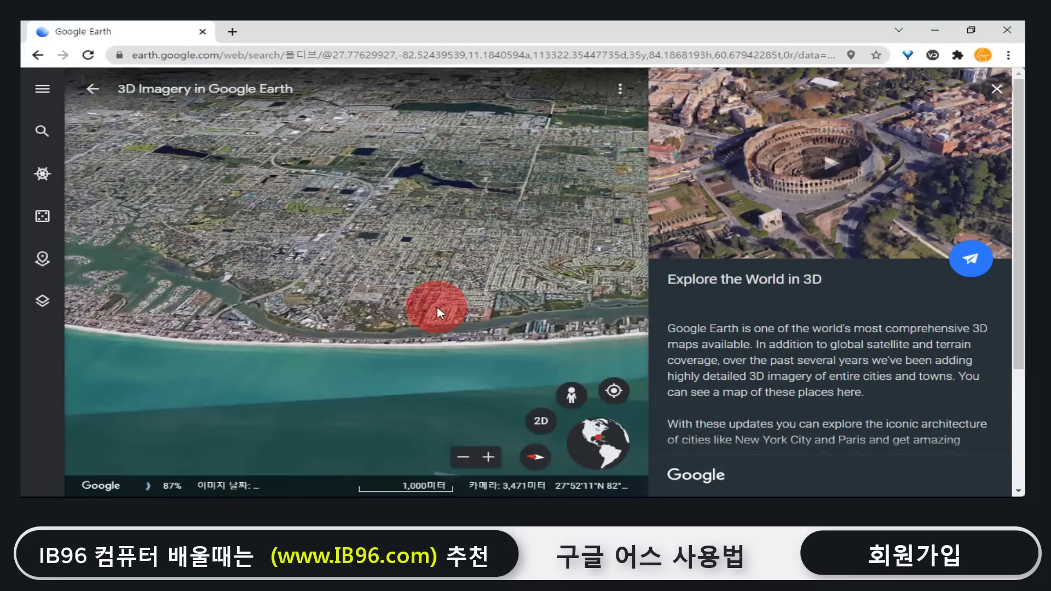
{"action": "scroll", "coordinate": [437, 309], "scroll_direction": "up", "scroll_amount": 4}
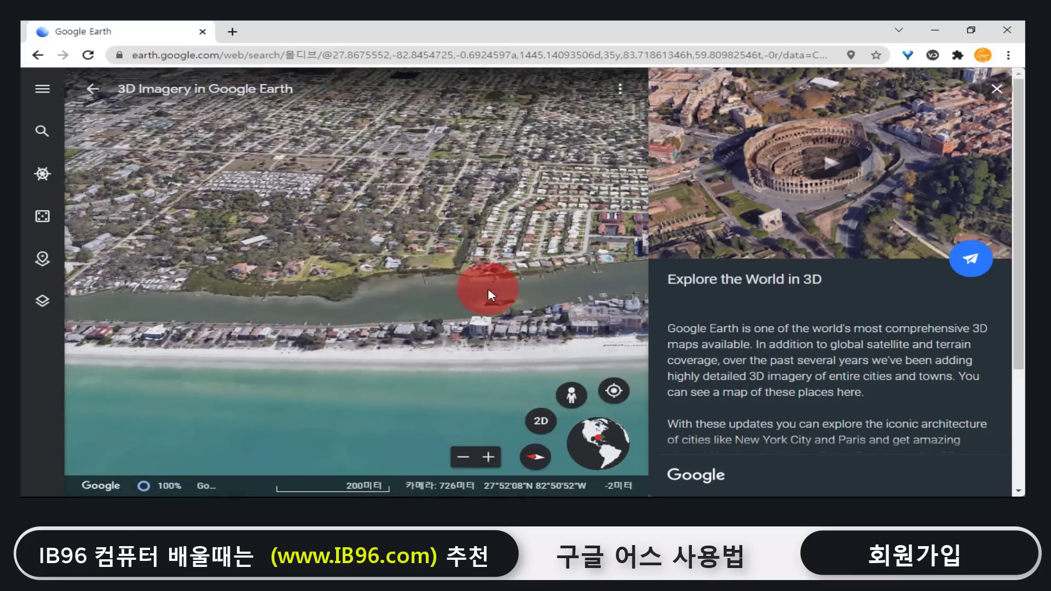
{"action": "scroll", "coordinate": [488, 289], "scroll_direction": "up", "scroll_amount": 4}
{"action": "left_click_drag", "start_coordinate": [506, 368], "coordinate": [516, 174]}
{"action": "left_click_drag", "start_coordinate": [466, 433], "coordinate": [470, 287]}
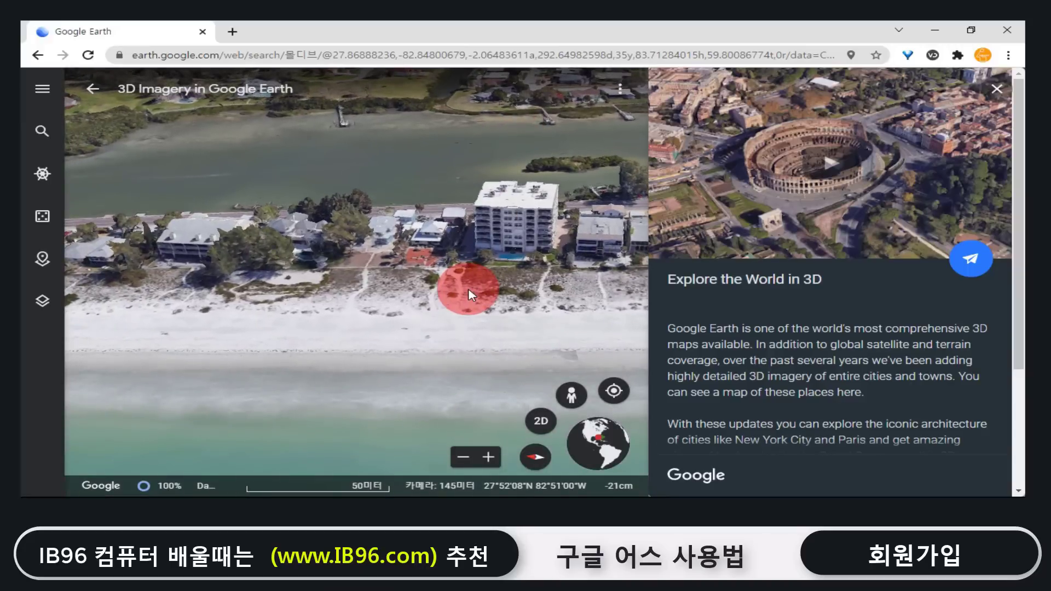
Look closer at the beachfront buildings and follow the shore to the red high-rise with swimming pools
{"action": "scroll", "coordinate": [470, 295], "scroll_direction": "up", "scroll_amount": 3}
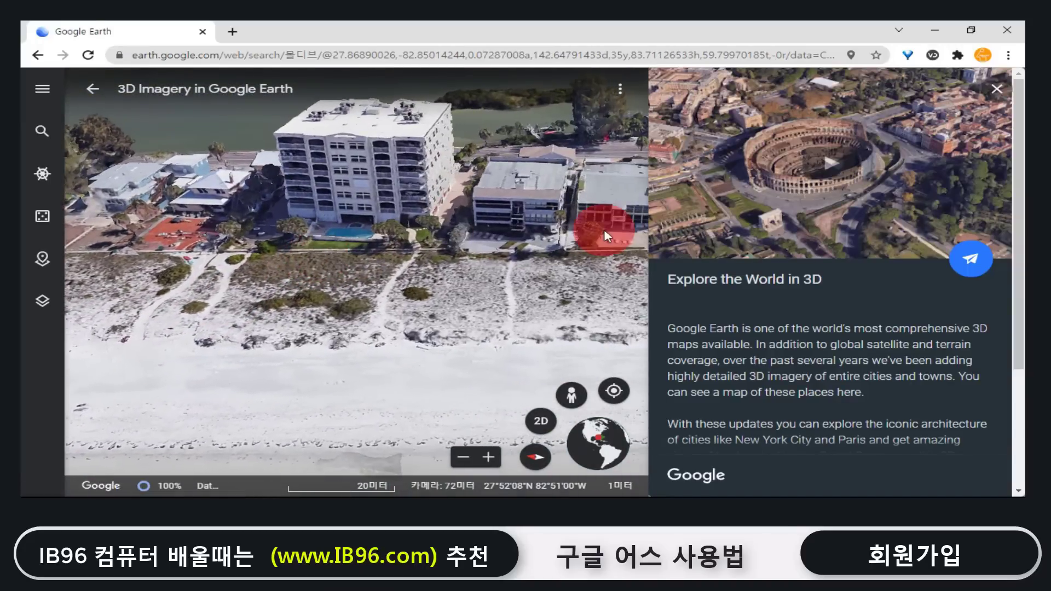
{"action": "mouse_move", "coordinate": [607, 237]}
{"action": "left_mouse_down"}
{"action": "mouse_move", "coordinate": [453, 218]}
{"action": "mouse_move", "coordinate": [592, 232]}
{"action": "mouse_move", "coordinate": [468, 241]}
{"action": "mouse_move", "coordinate": [617, 228]}
{"action": "mouse_move", "coordinate": [531, 244]}
{"action": "mouse_move", "coordinate": [362, 244]}
{"action": "mouse_move", "coordinate": [558, 234]}
{"action": "mouse_move", "coordinate": [363, 310]}
{"action": "mouse_move", "coordinate": [257, 318]}
{"action": "left_mouse_up"}
{"action": "mouse_move", "coordinate": [181, 314]}
{"action": "left_mouse_down"}
{"action": "mouse_move", "coordinate": [380, 307]}
{"action": "mouse_move", "coordinate": [270, 319]}
{"action": "left_mouse_up"}
{"action": "mouse_move", "coordinate": [406, 311]}
{"action": "left_mouse_down"}
{"action": "mouse_move", "coordinate": [328, 345]}
{"action": "mouse_move", "coordinate": [331, 328]}
{"action": "mouse_move", "coordinate": [283, 357]}
{"action": "mouse_move", "coordinate": [328, 293]}
{"action": "mouse_move", "coordinate": [270, 244]}
{"action": "left_mouse_up"}
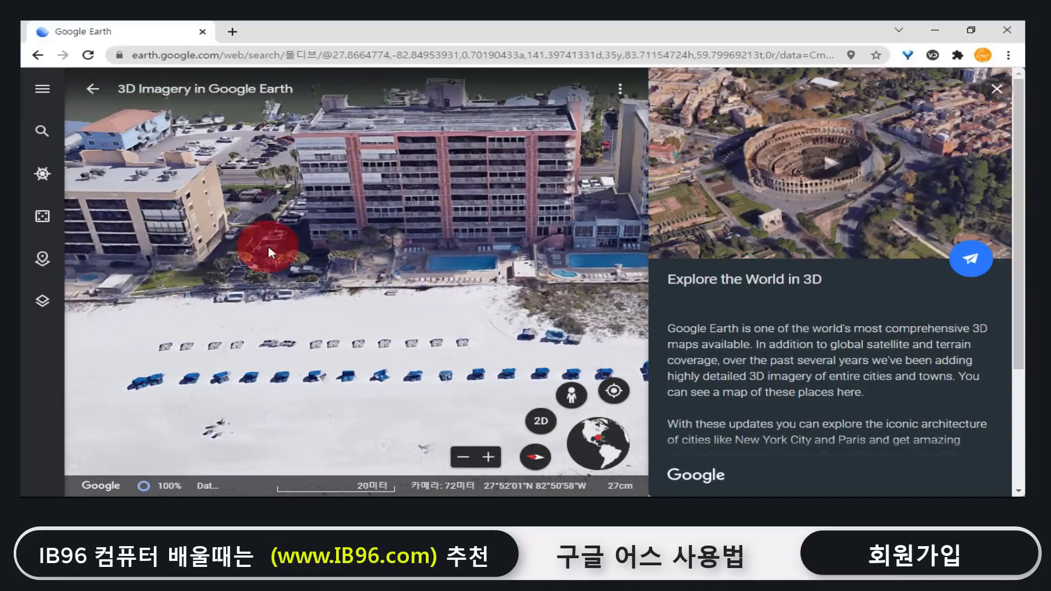
Leave the 3D imagery story and Voyager, and fly to a random place with I'm Feeling Lucky
{"action": "left_click", "coordinate": [90, 90]}
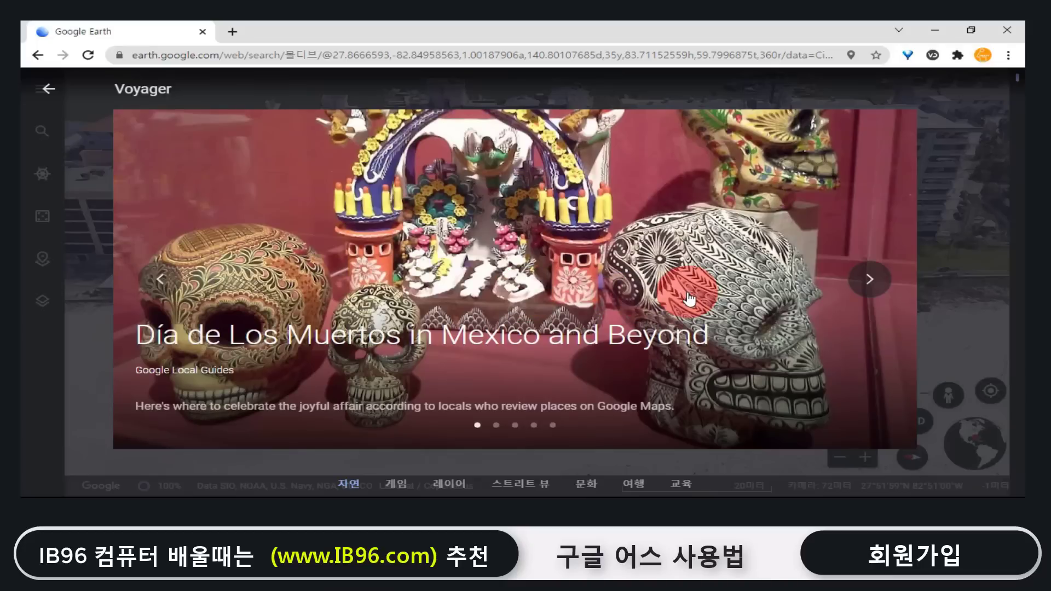
{"action": "left_click", "coordinate": [48, 88]}
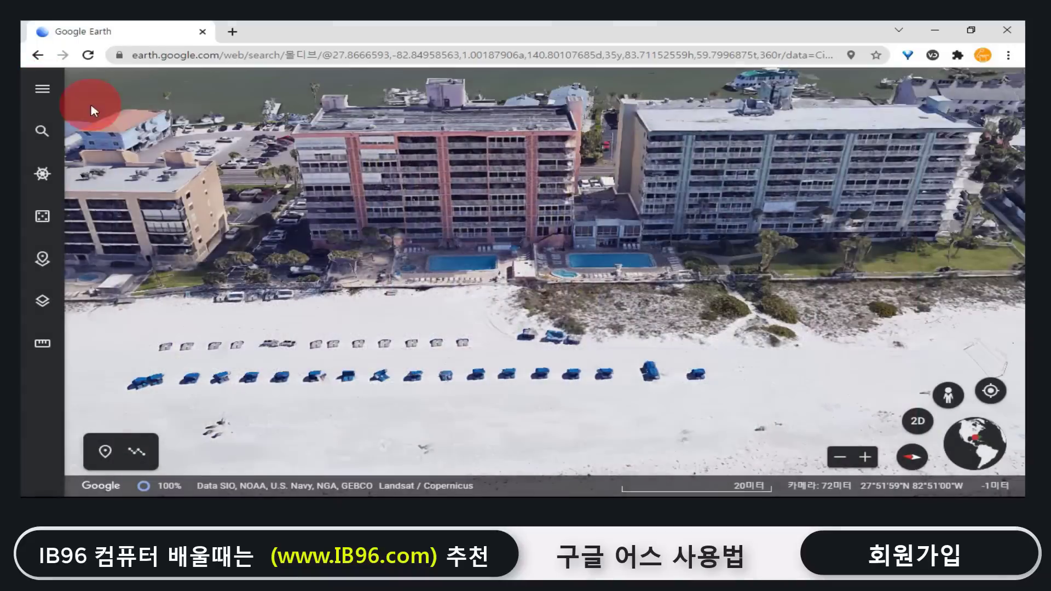
{"action": "left_click", "coordinate": [42, 219]}
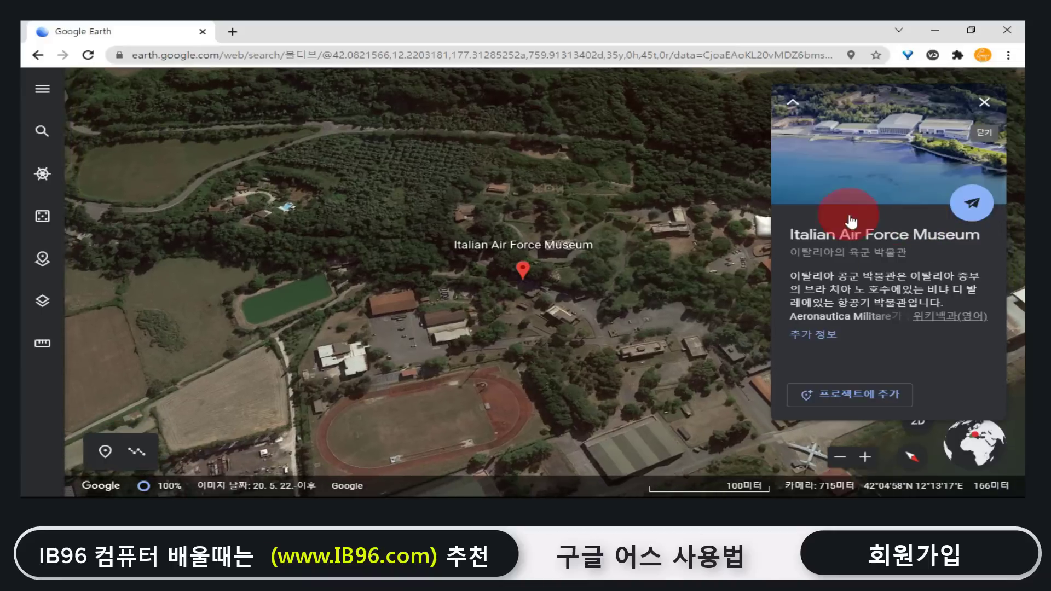
Examine the grounds around the Italian Air Force Museum marker, zooming in close and back out
{"action": "left_click_drag", "start_coordinate": [531, 262], "coordinate": [510, 283]}
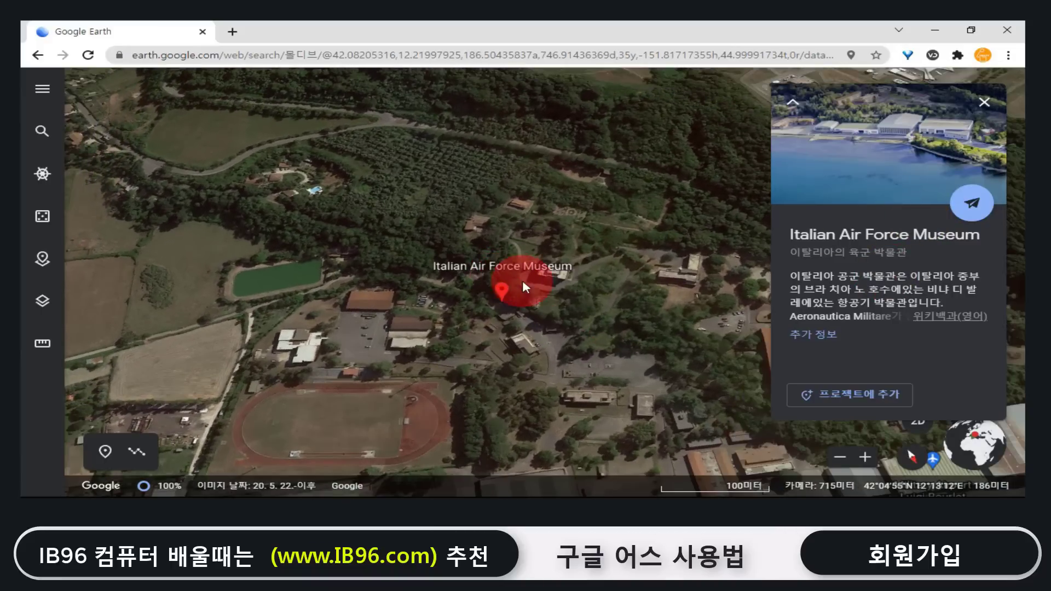
{"action": "left_click_drag", "start_coordinate": [573, 313], "coordinate": [535, 317]}
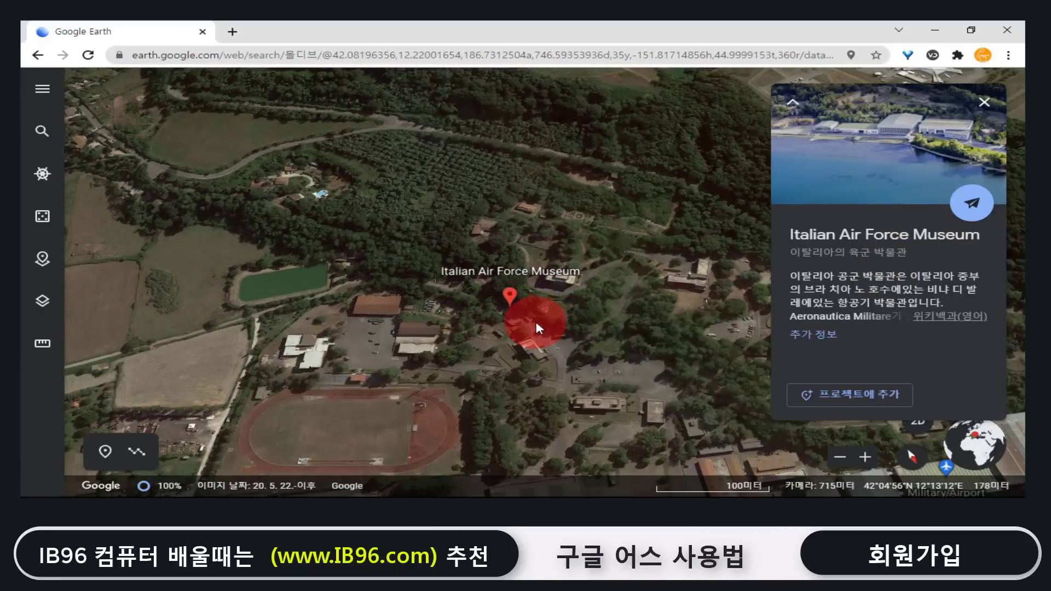
{"action": "scroll", "coordinate": [534, 322], "scroll_direction": "up", "scroll_amount": 5}
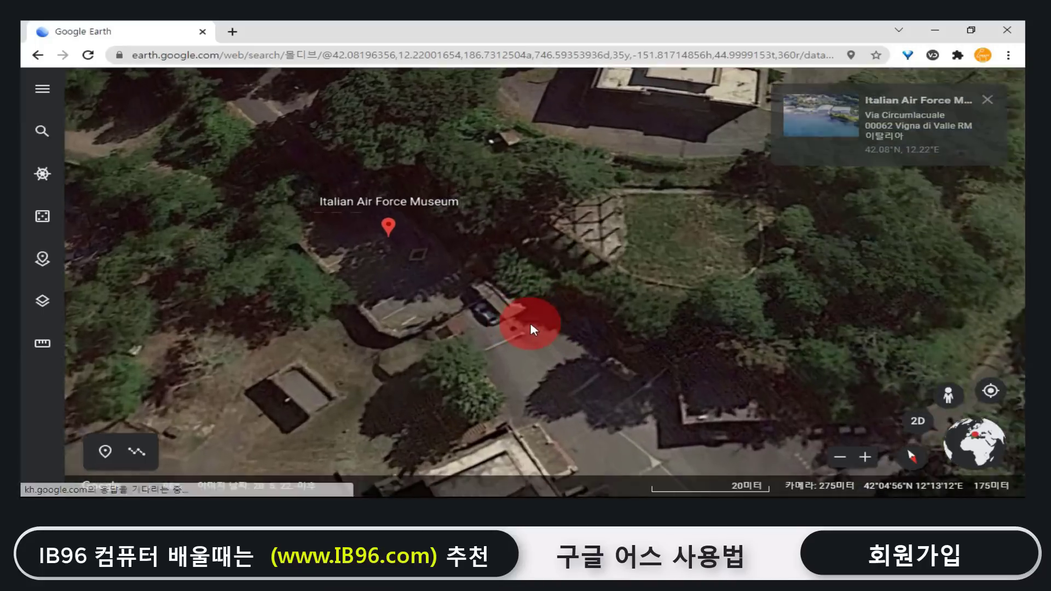
{"action": "left_click_drag", "start_coordinate": [530, 323], "coordinate": [523, 359]}
{"action": "scroll", "coordinate": [524, 358], "scroll_direction": "down", "scroll_amount": 5}
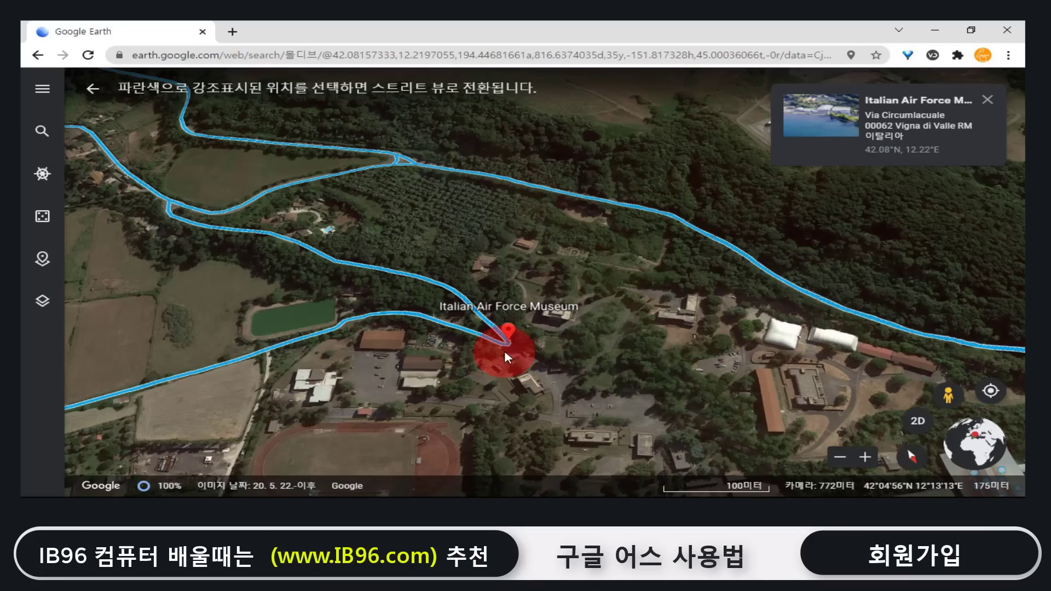
Enter Street View on Via Provinciale Vigna di Valle beside the museum marker, look around and advance along the road
{"action": "left_click_drag", "start_coordinate": [504, 341], "coordinate": [504, 342]}
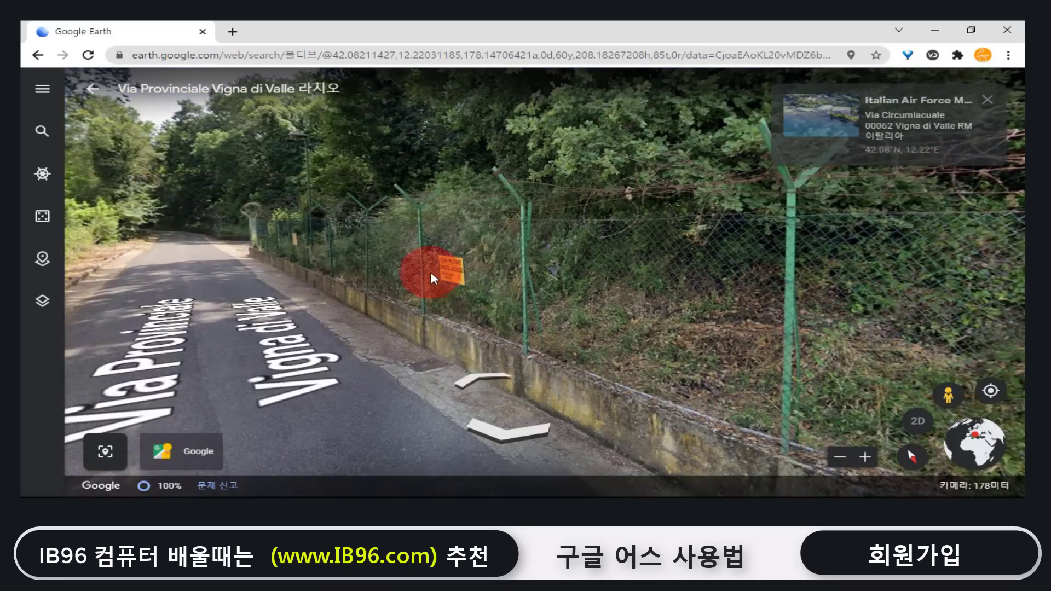
{"action": "left_click_drag", "start_coordinate": [433, 278], "coordinate": [723, 284]}
{"action": "left_click", "coordinate": [528, 370]}
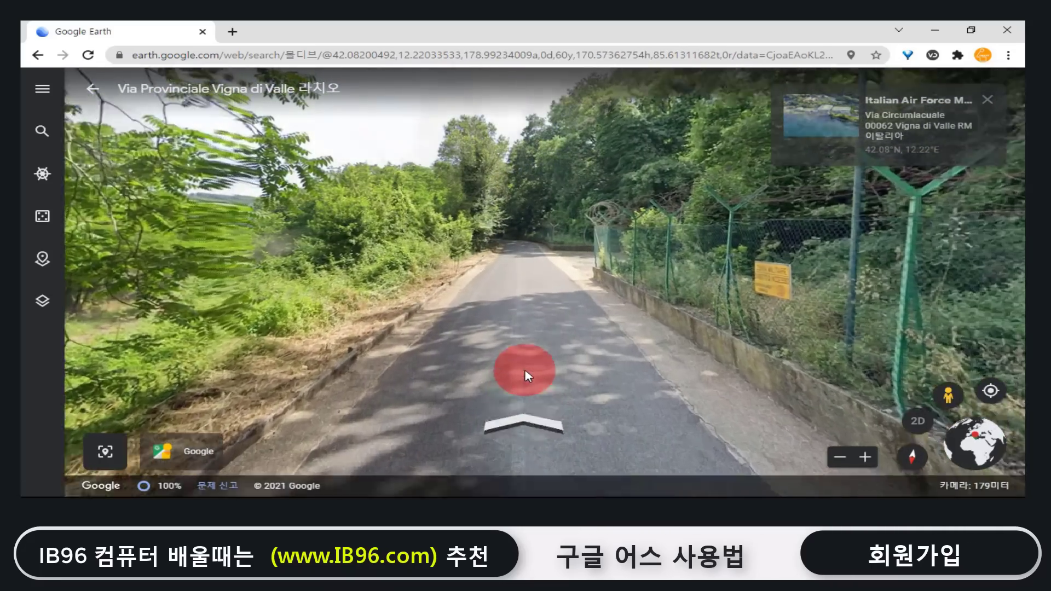
{"action": "left_click", "coordinate": [528, 375]}
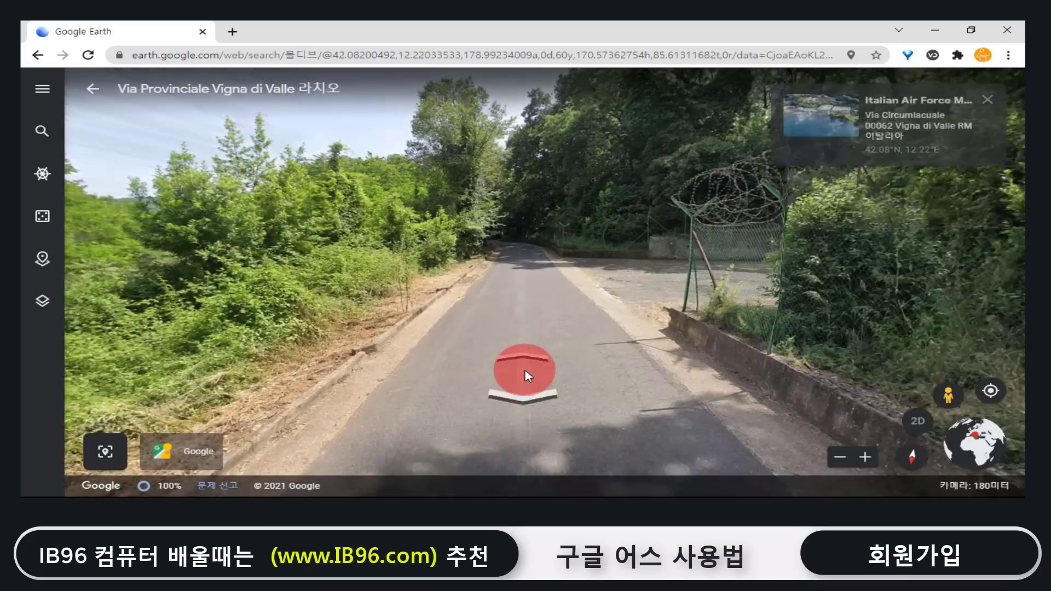
Return to the Italian Air Force Museum's place card, open its photo gallery and browse the photos
{"action": "left_click", "coordinate": [898, 125]}
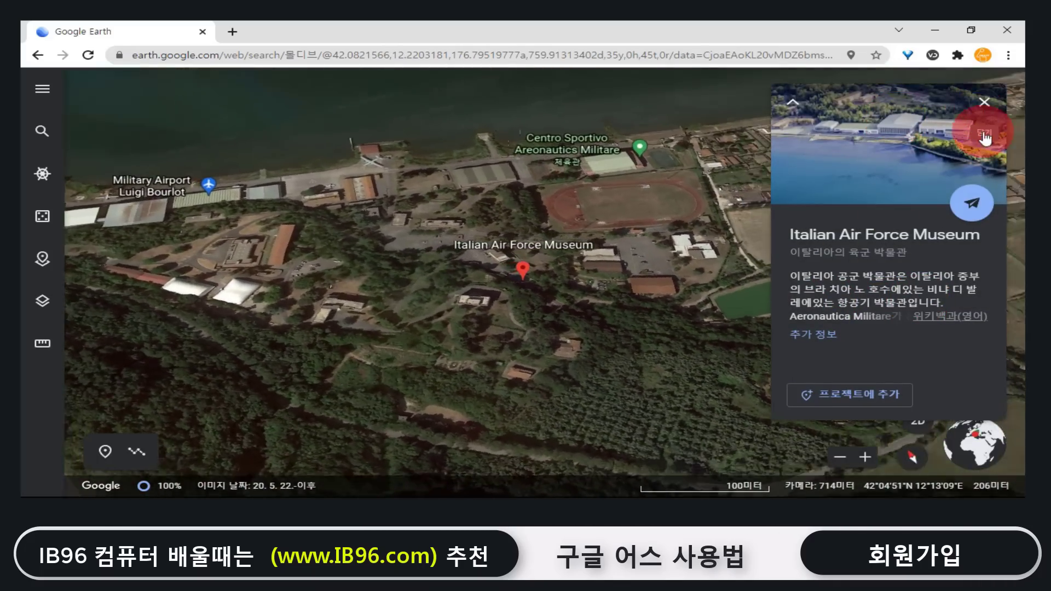
{"action": "left_click", "coordinate": [983, 127]}
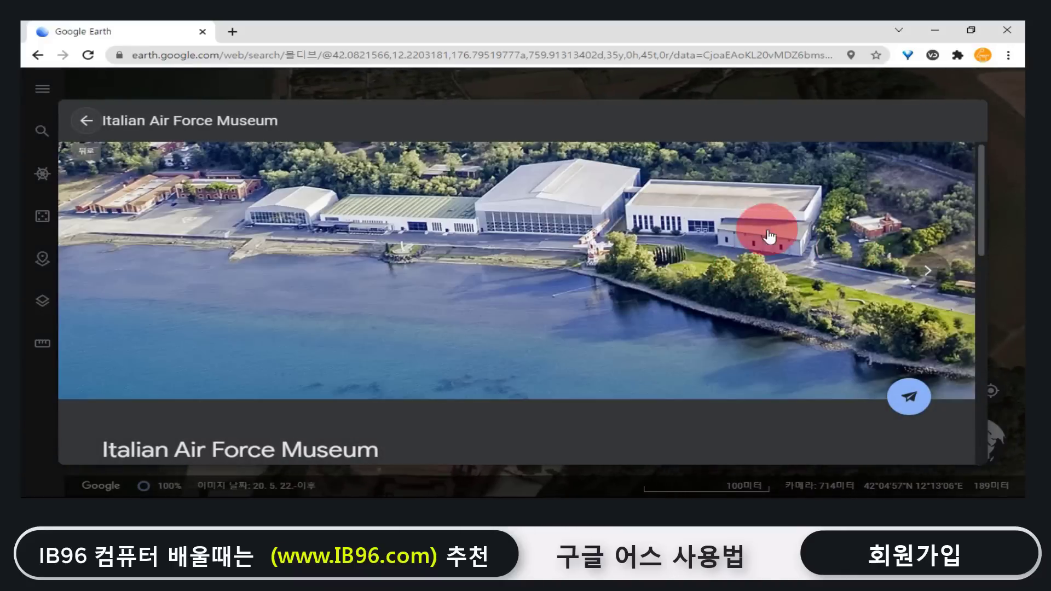
{"action": "left_click", "coordinate": [932, 272]}
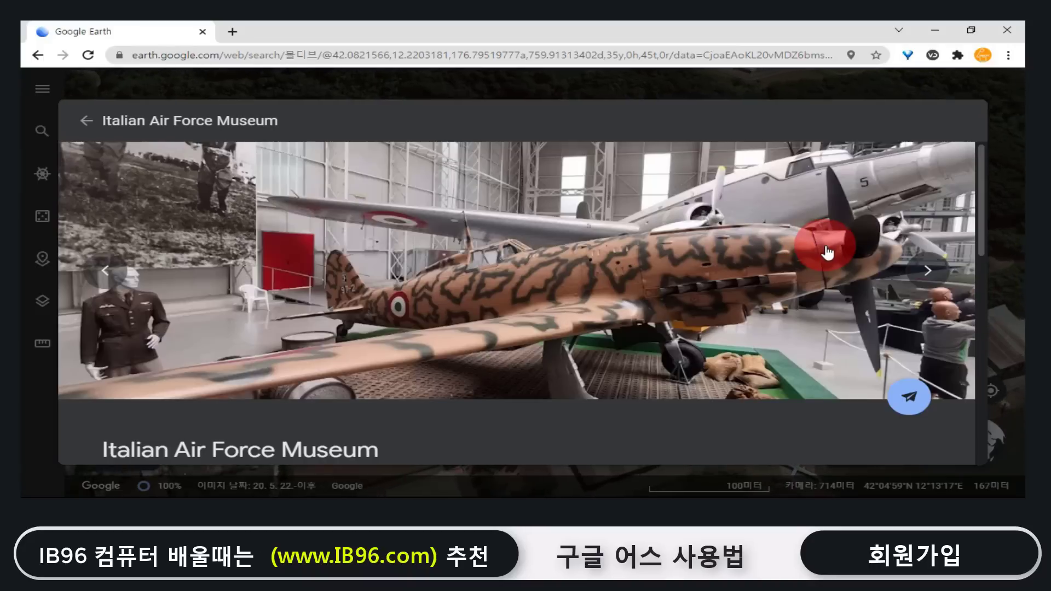
Read the Italian Air Force Museum's details down to its map and contact information, and browse more of its photos
{"action": "scroll", "coordinate": [826, 252], "scroll_direction": "down", "scroll_amount": 5}
{"action": "scroll", "coordinate": [825, 244], "scroll_direction": "down", "scroll_amount": 3}
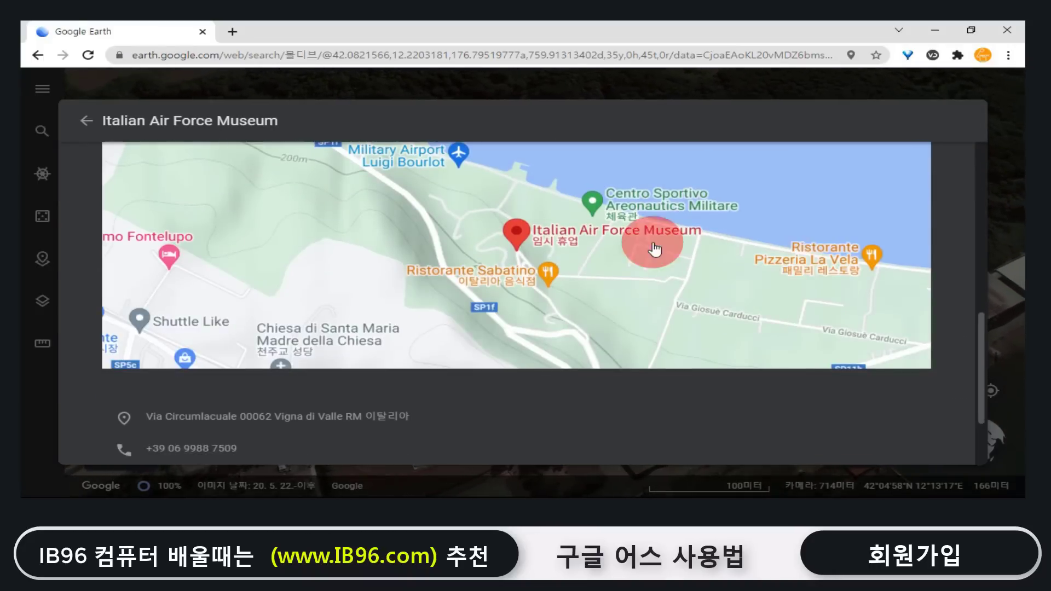
{"action": "scroll", "coordinate": [591, 231], "scroll_direction": "down", "scroll_amount": 2}
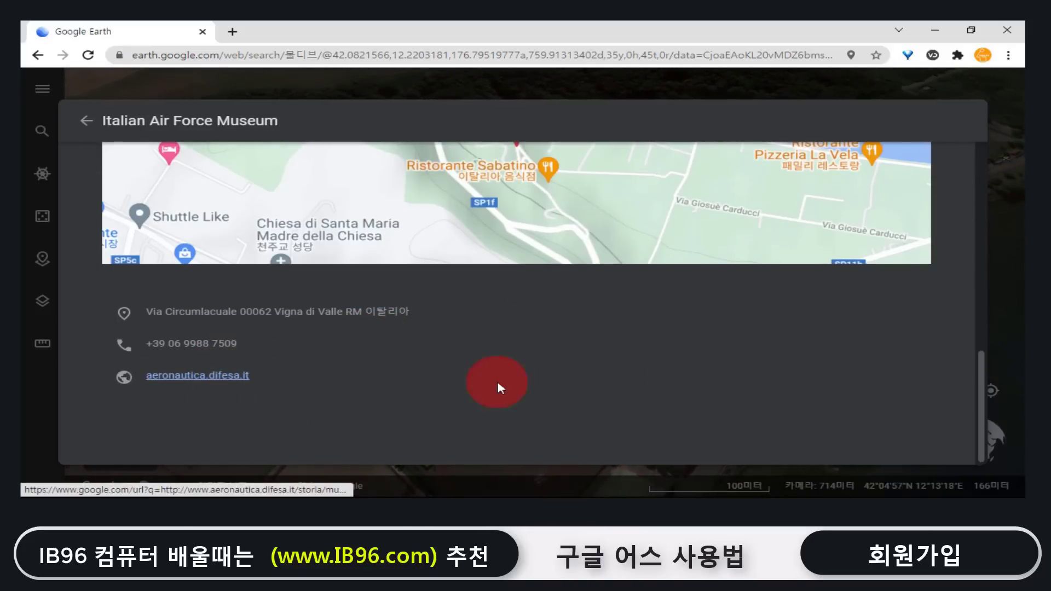
{"action": "scroll", "coordinate": [542, 382], "scroll_direction": "up", "scroll_amount": 10}
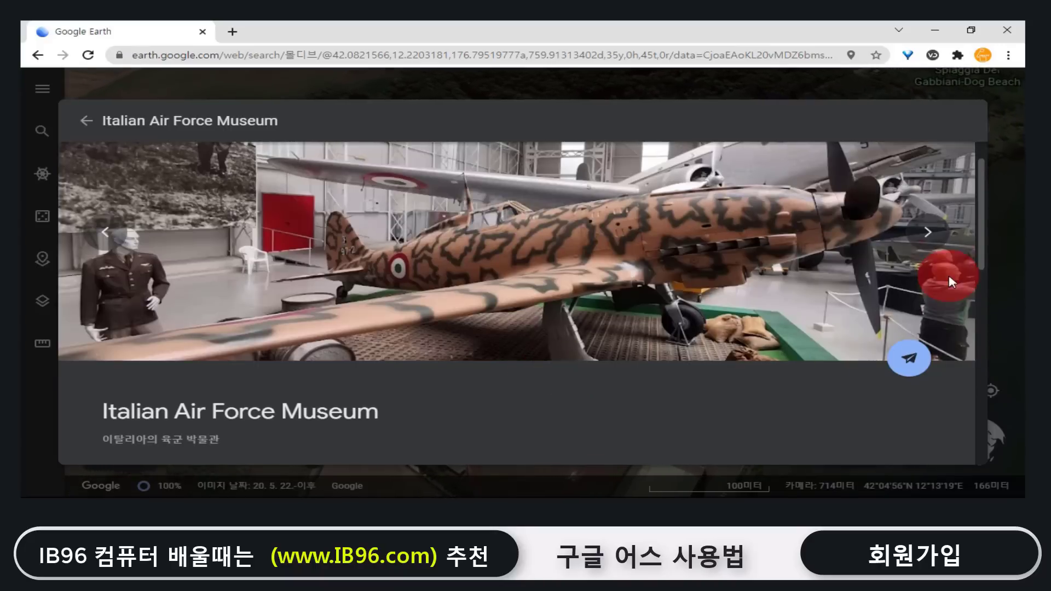
{"action": "left_click", "coordinate": [933, 237]}
{"action": "left_click", "coordinate": [937, 239]}
{"action": "left_click", "coordinate": [937, 238]}
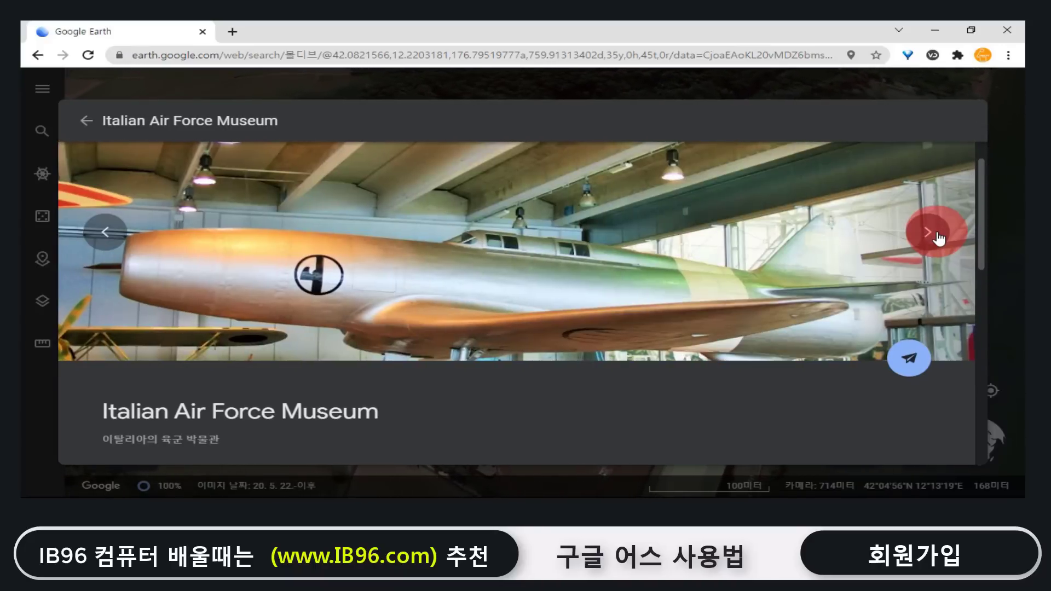
{"action": "left_click", "coordinate": [937, 239]}
{"action": "left_click", "coordinate": [937, 238]}
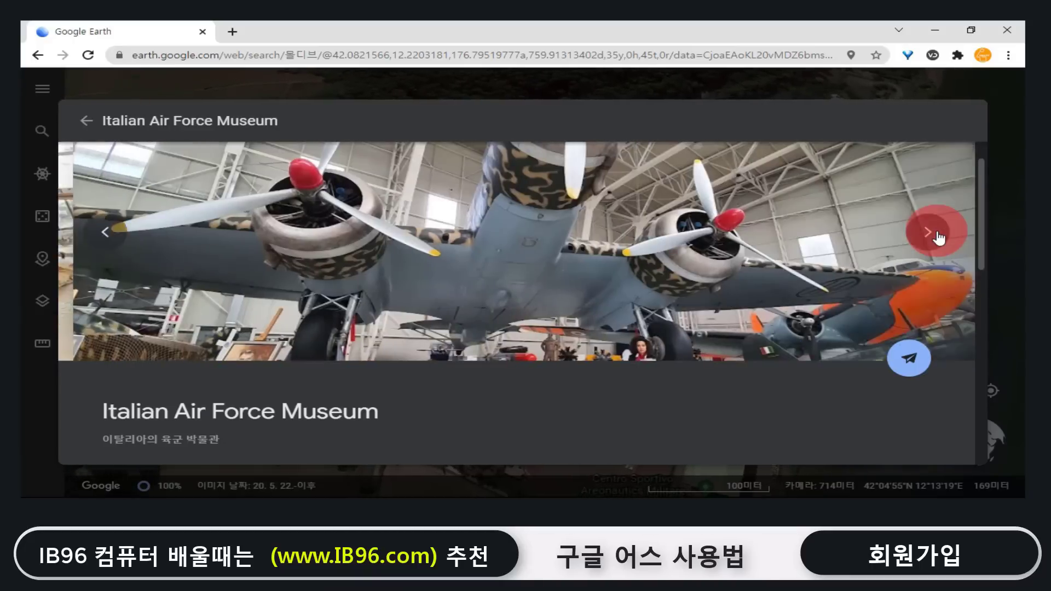
Leave the museum's place card for a random place with I'm Feeling Lucky, and open that place's additional information
{"action": "left_click", "coordinate": [57, 175]}
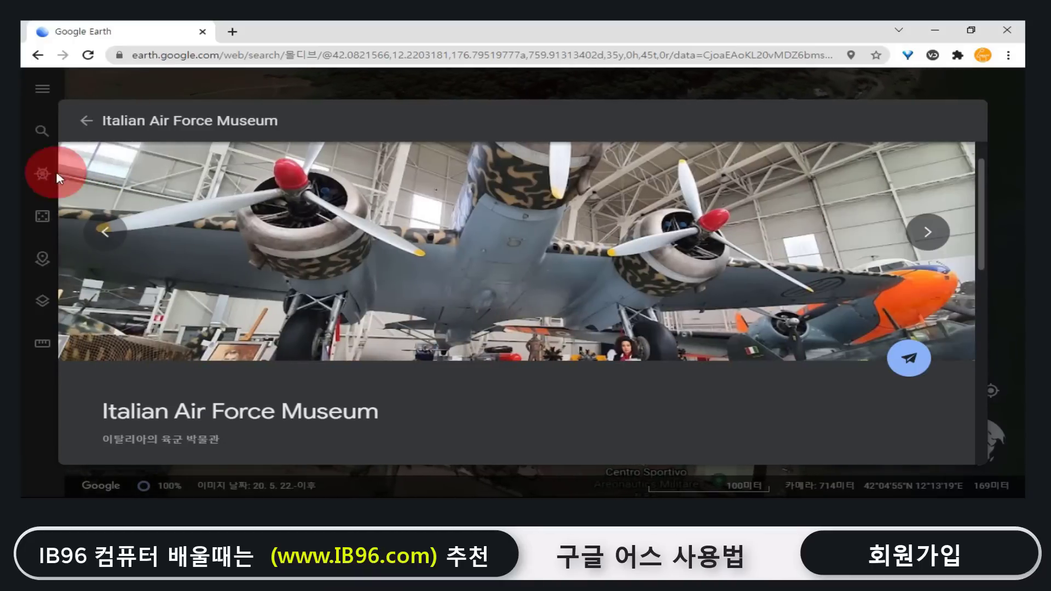
{"action": "left_click", "coordinate": [87, 122]}
{"action": "left_click", "coordinate": [988, 104]}
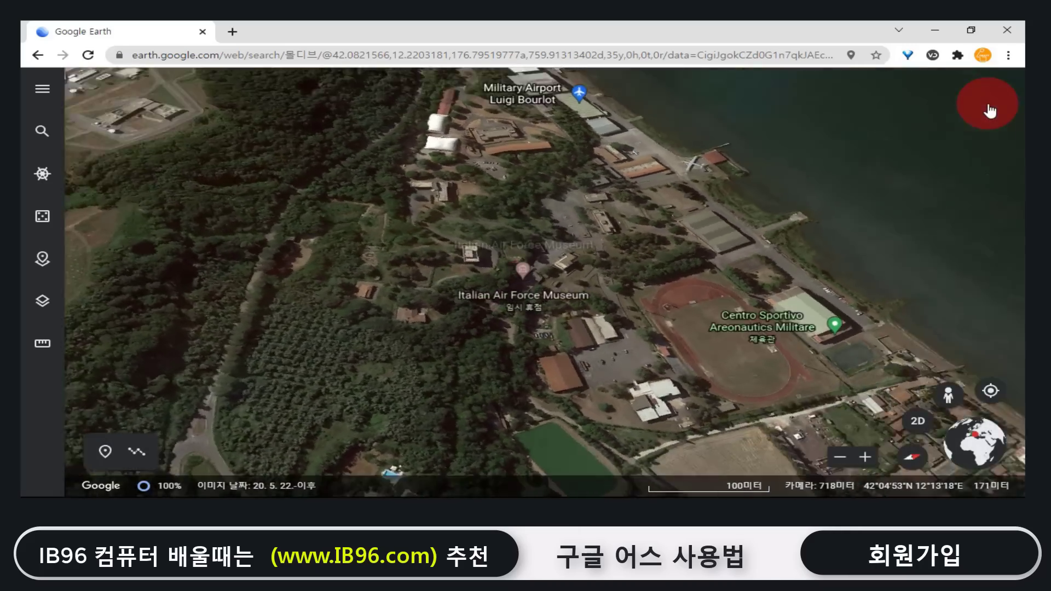
{"action": "left_click", "coordinate": [320, 250]}
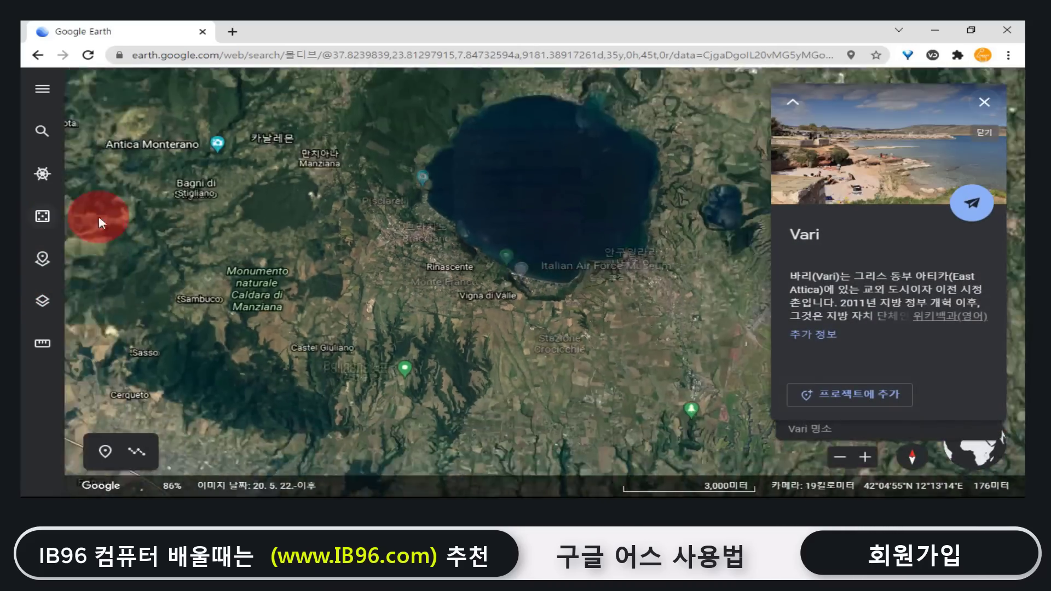
{"action": "left_click", "coordinate": [826, 335]}
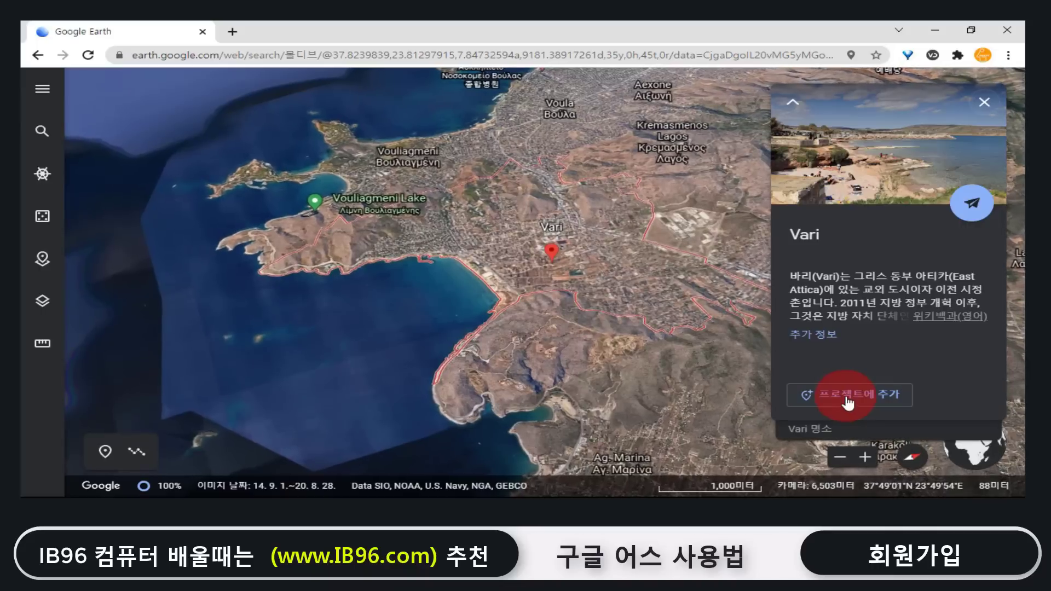
Save Vari to a new project under the place title 나의 명소, and open the saved place from the project
{"action": "left_click", "coordinate": [848, 403]}
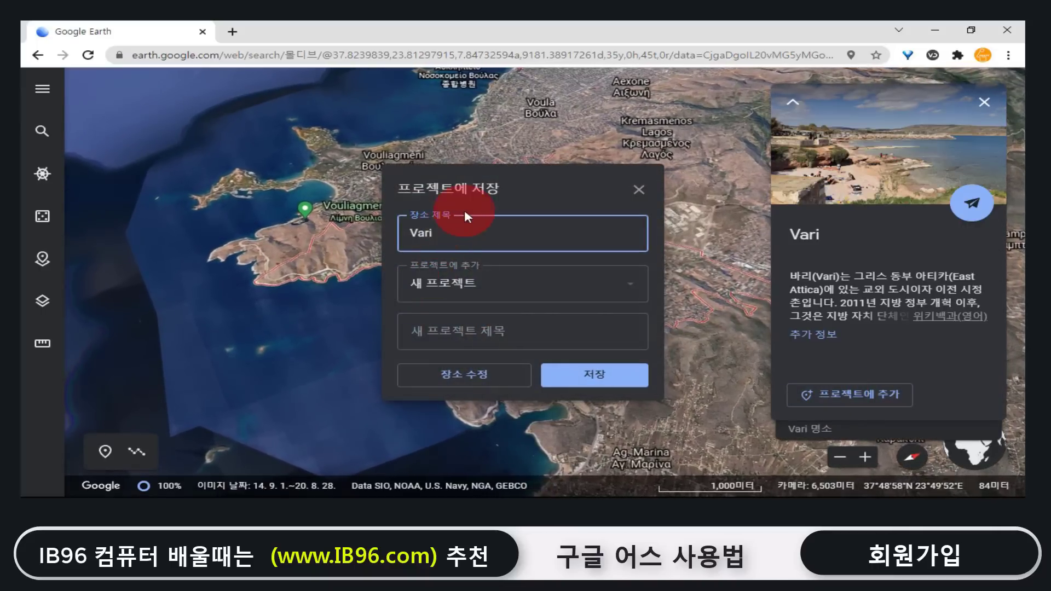
{"action": "double_click", "coordinate": [457, 228]}
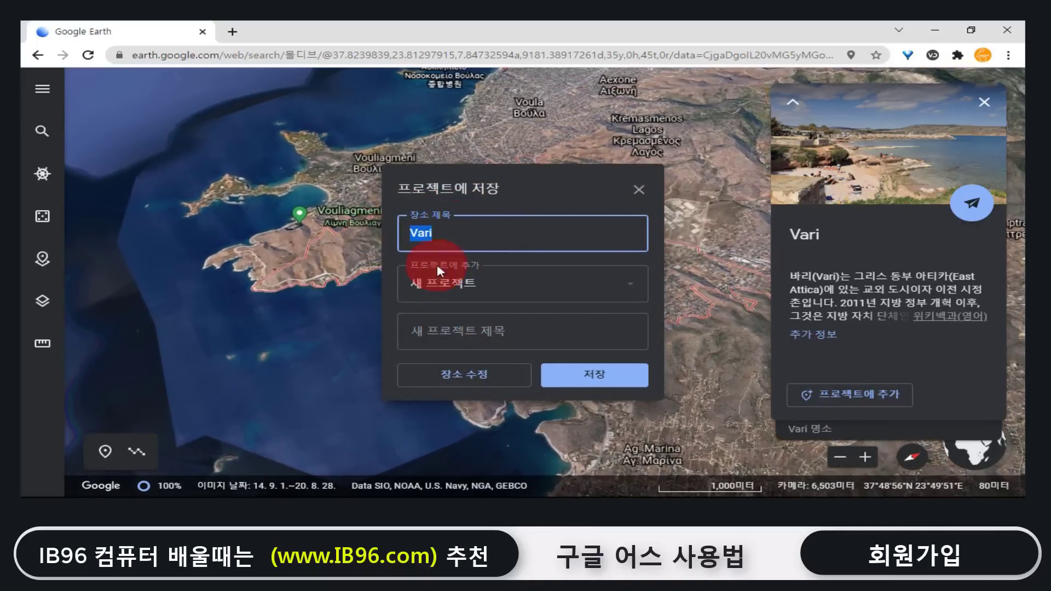
{"action": "type", "text": "나의 명소"}
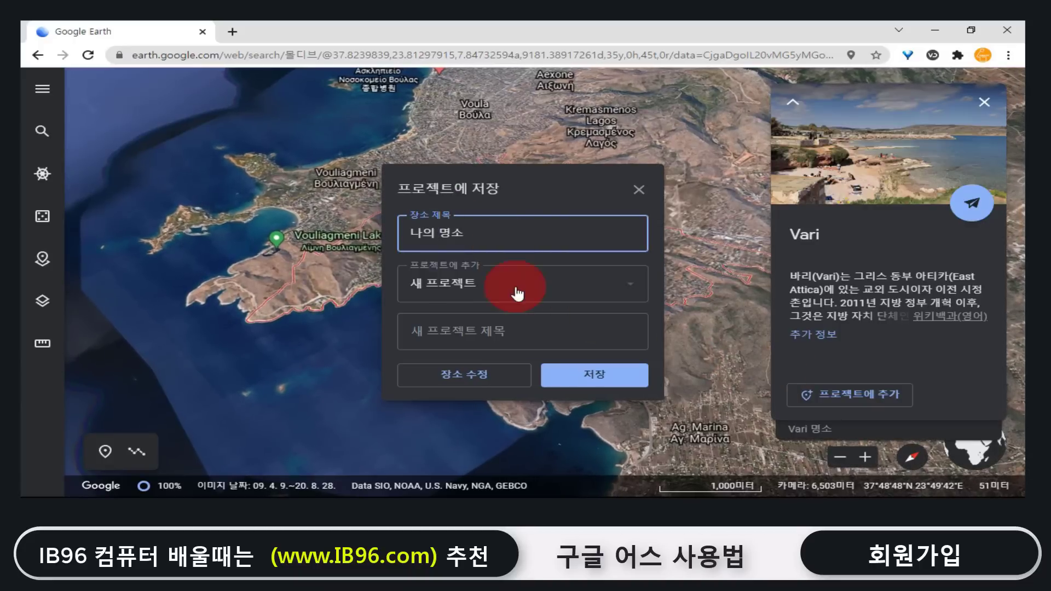
{"action": "left_click", "coordinate": [612, 294]}
{"action": "left_click", "coordinate": [609, 291]}
{"action": "left_click", "coordinate": [568, 380]}
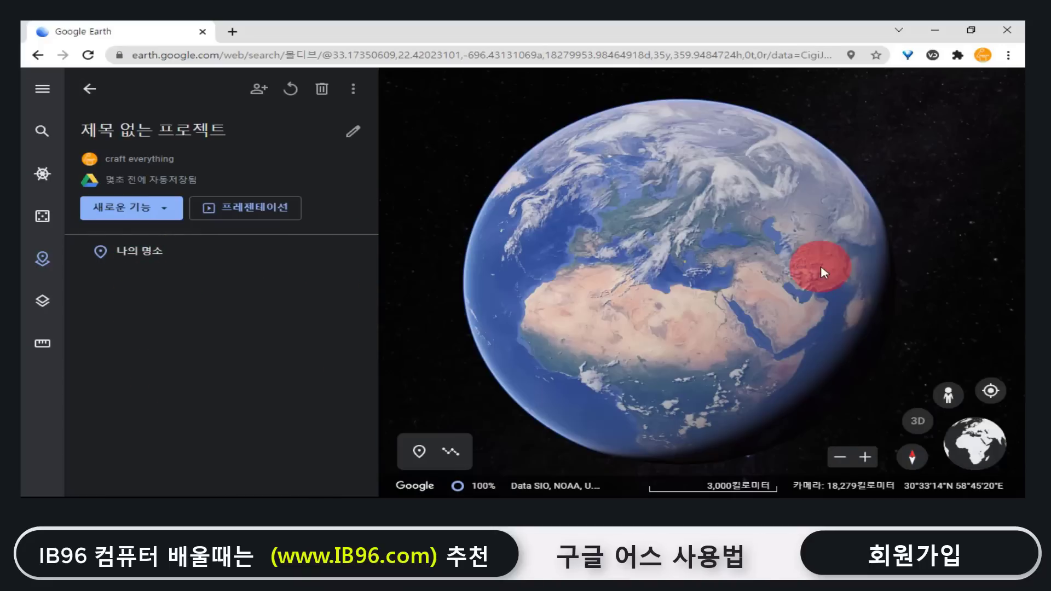
{"action": "left_click_drag", "start_coordinate": [744, 249], "coordinate": [774, 278]}
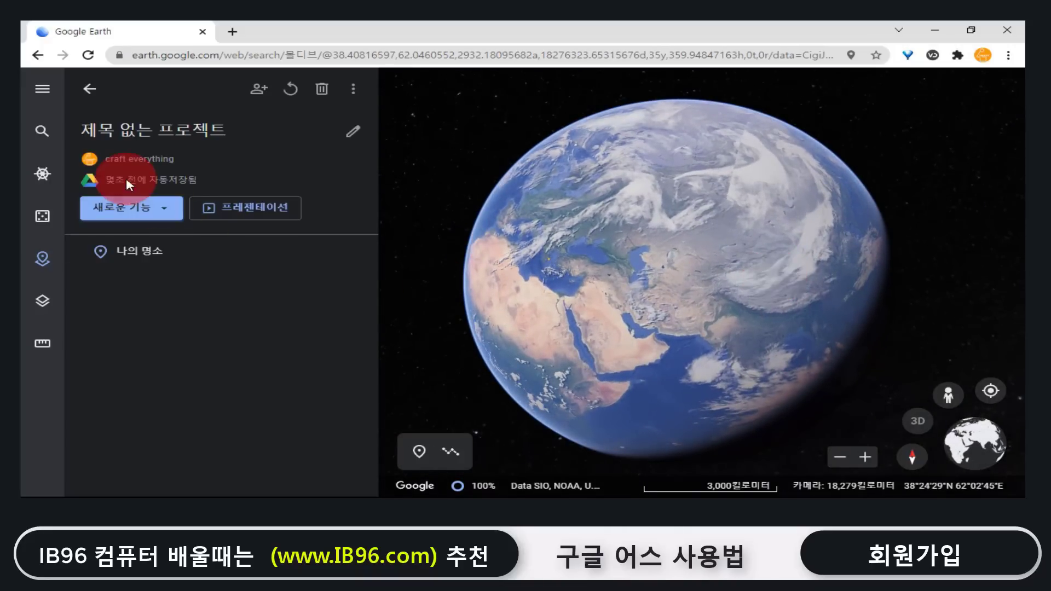
{"action": "left_click", "coordinate": [148, 257]}
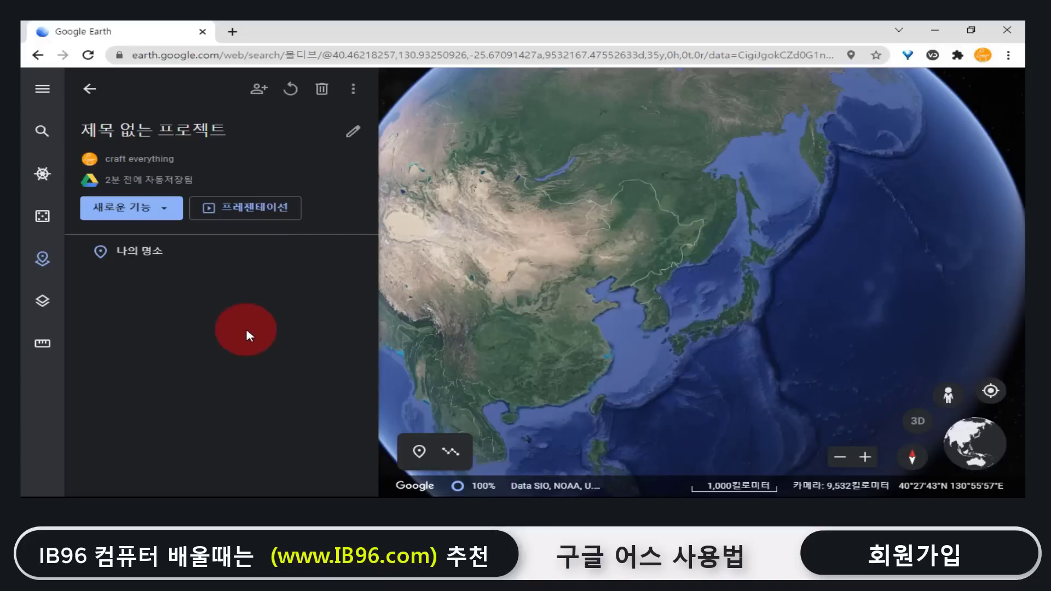
Set the map style to 모든 정보 표시, and inspect the labels and roads around Coffin Bay and Uley in Australia
{"action": "left_click", "coordinate": [44, 301]}
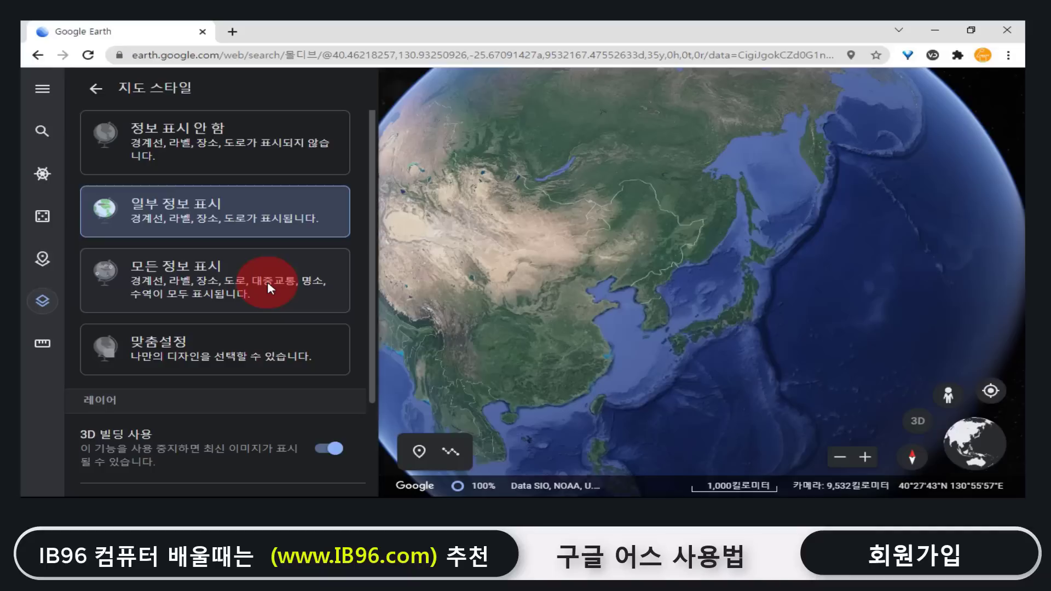
{"action": "left_click", "coordinate": [308, 282]}
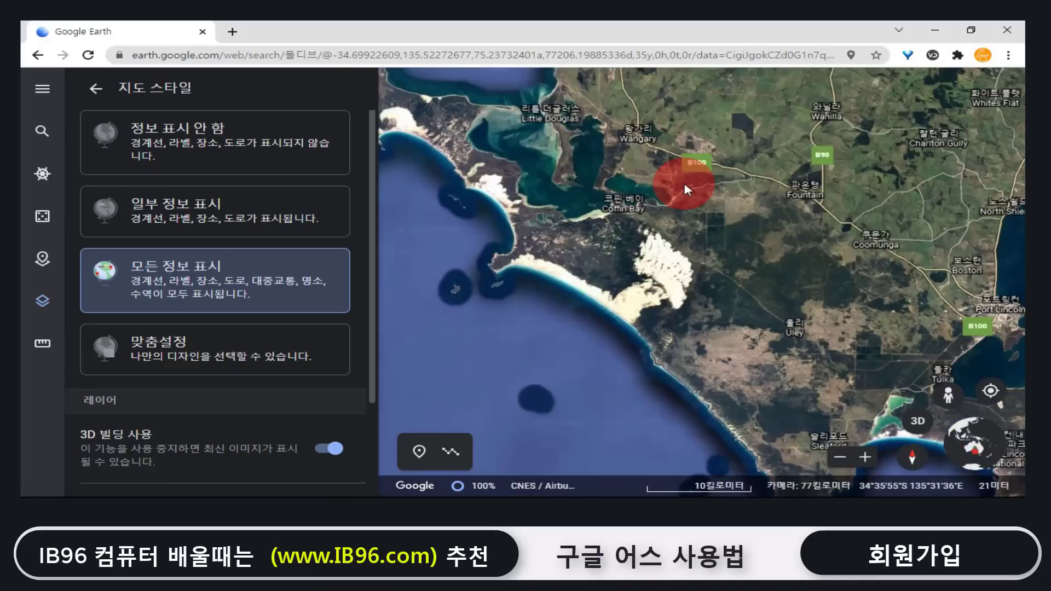
{"action": "left_click_drag", "start_coordinate": [859, 294], "coordinate": [772, 291]}
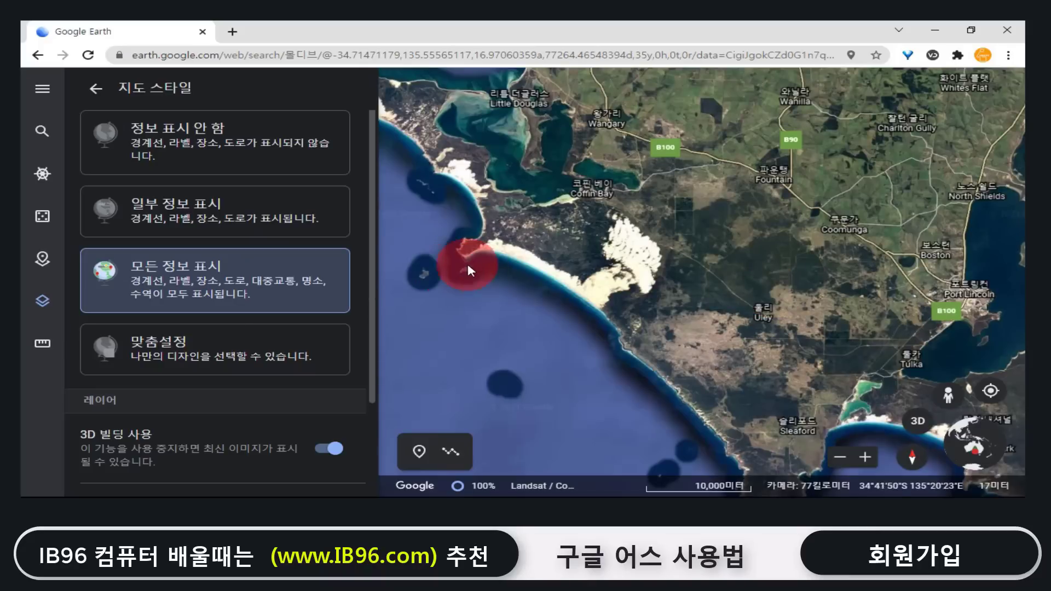
{"action": "left_click_drag", "start_coordinate": [646, 271], "coordinate": [565, 291]}
{"action": "left_click_drag", "start_coordinate": [903, 219], "coordinate": [703, 215]}
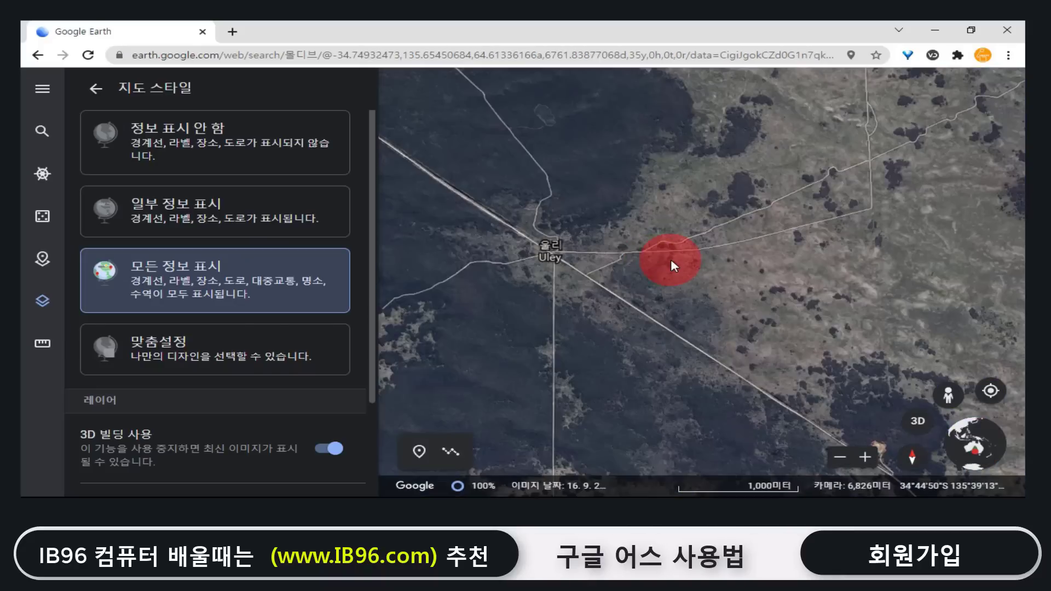
{"action": "scroll", "coordinate": [671, 263], "scroll_direction": "up", "scroll_amount": 5}
{"action": "left_click_drag", "start_coordinate": [809, 212], "coordinate": [942, 210]}
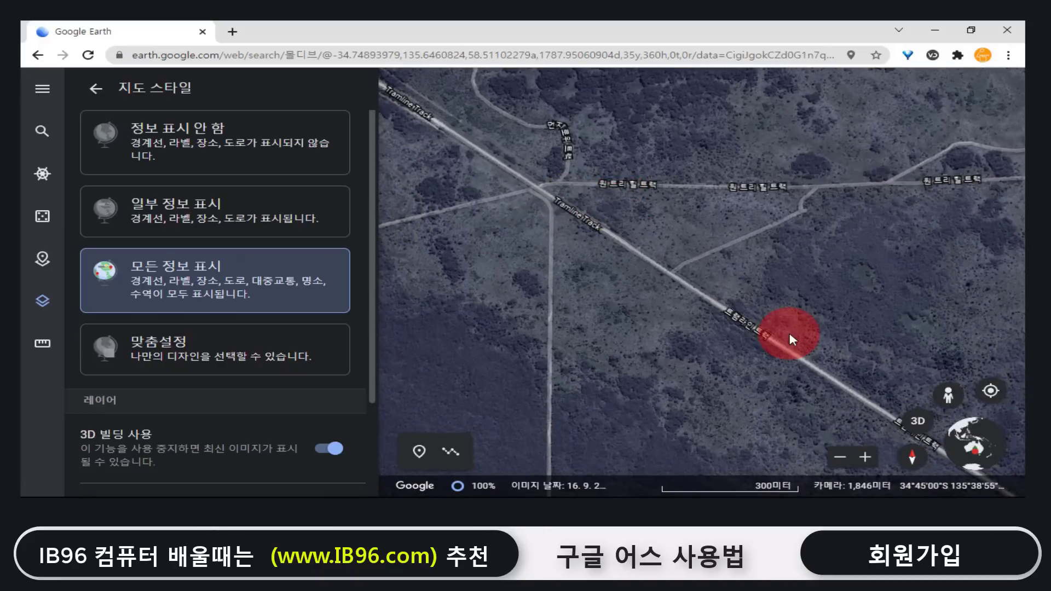
{"action": "scroll", "coordinate": [789, 333], "scroll_direction": "down", "scroll_amount": 5}
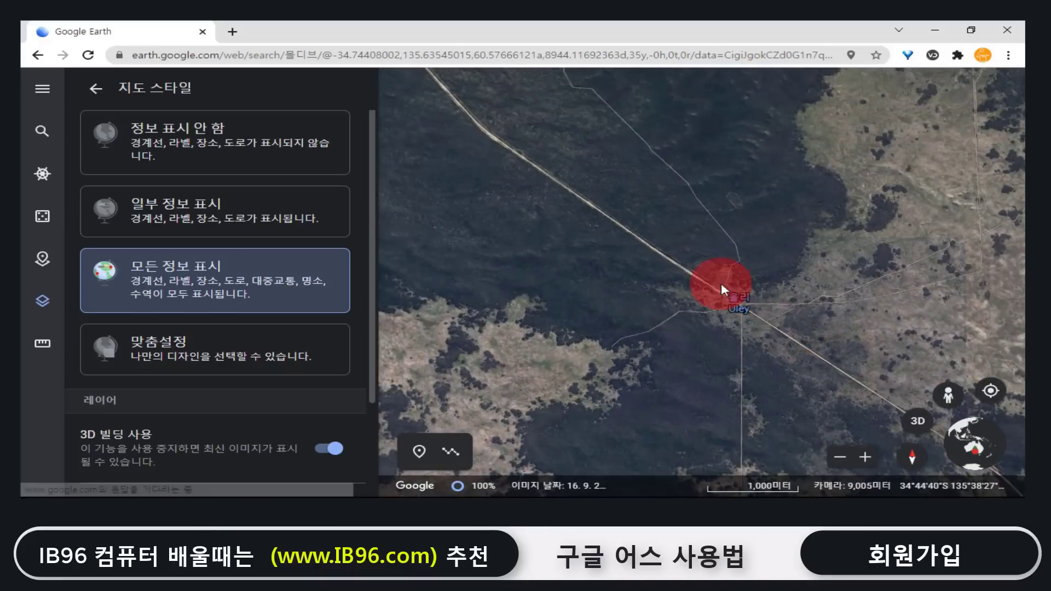
{"action": "left_click", "coordinate": [79, 374]}
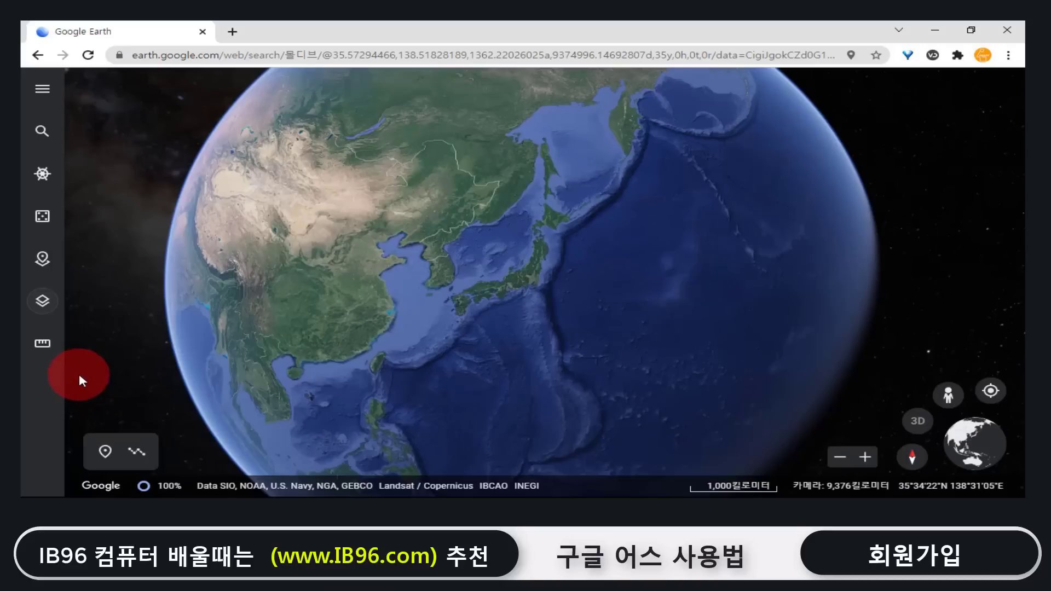
Measure the distance from South Korea to the Philippines and on to northern South America, and clear the measurement
{"action": "left_click", "coordinate": [48, 351]}
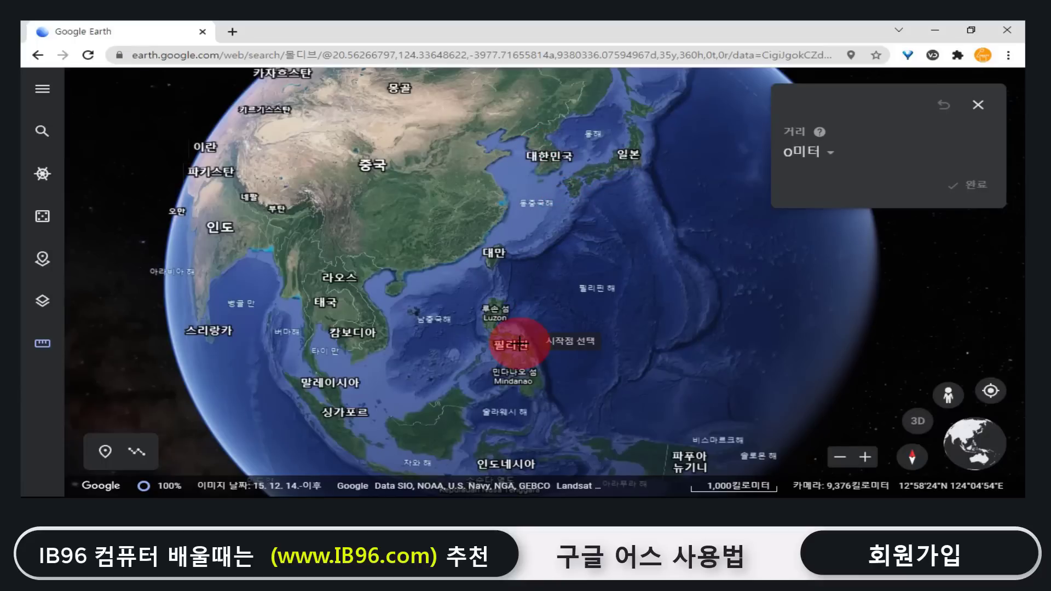
{"action": "left_click", "coordinate": [542, 150]}
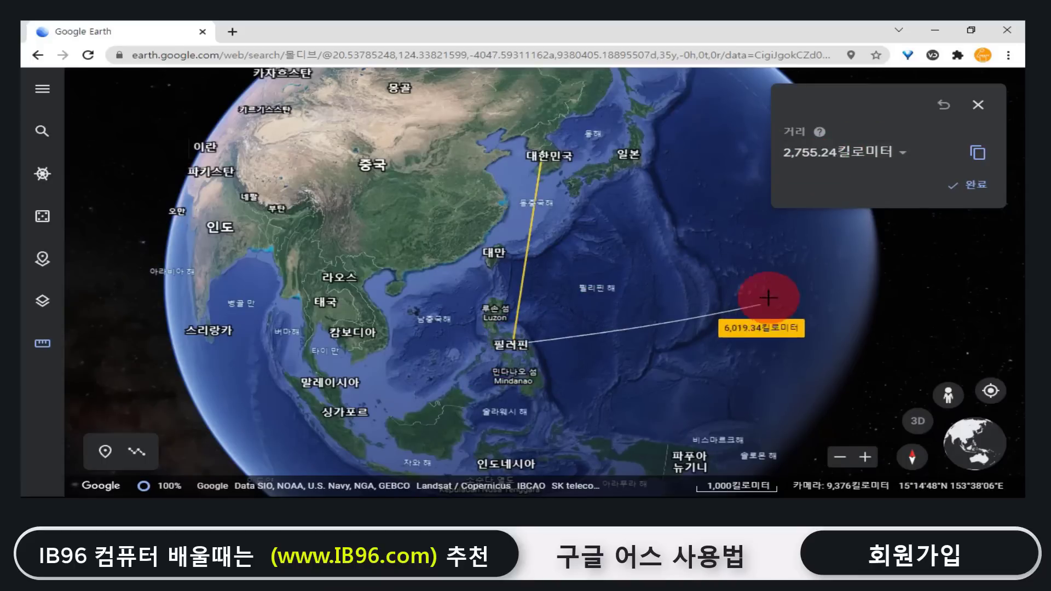
{"action": "left_click_drag", "start_coordinate": [818, 258], "coordinate": [522, 349]}
{"action": "left_click_drag", "start_coordinate": [793, 280], "coordinate": [352, 408]}
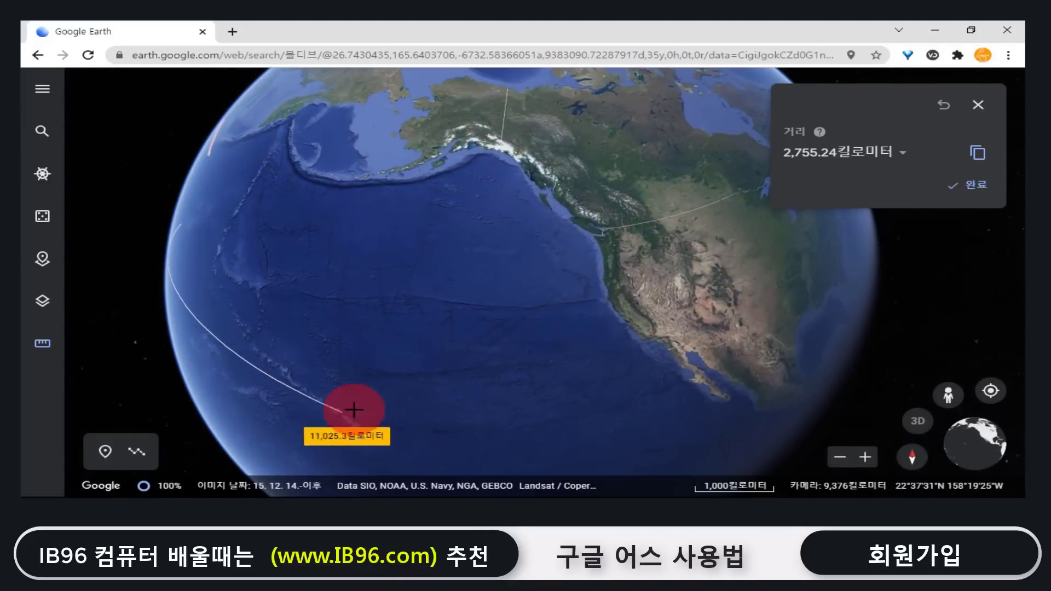
{"action": "left_click_drag", "start_coordinate": [749, 392], "coordinate": [451, 321]}
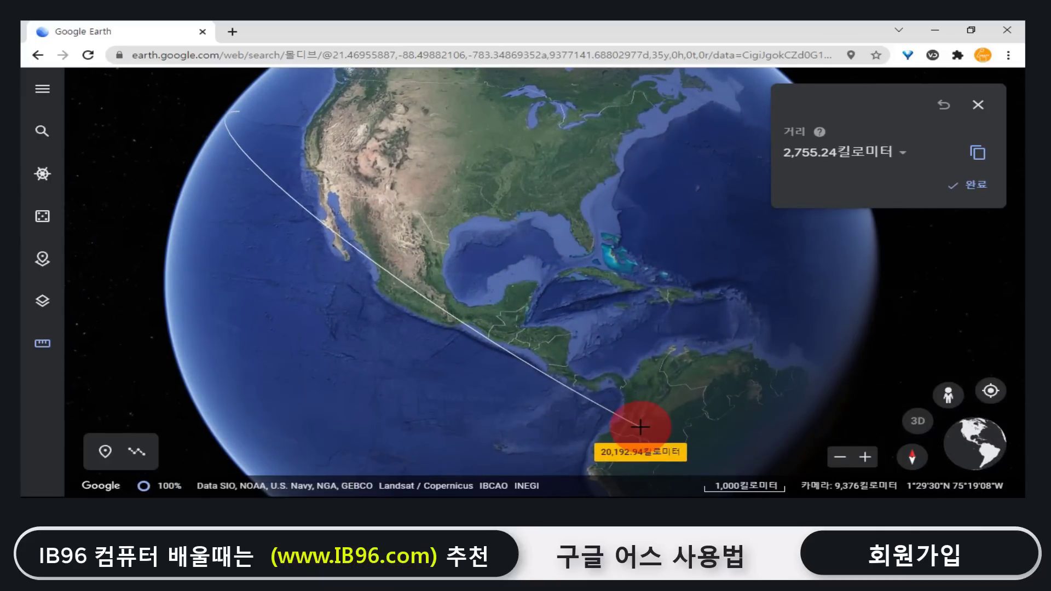
{"action": "left_click", "coordinate": [649, 405]}
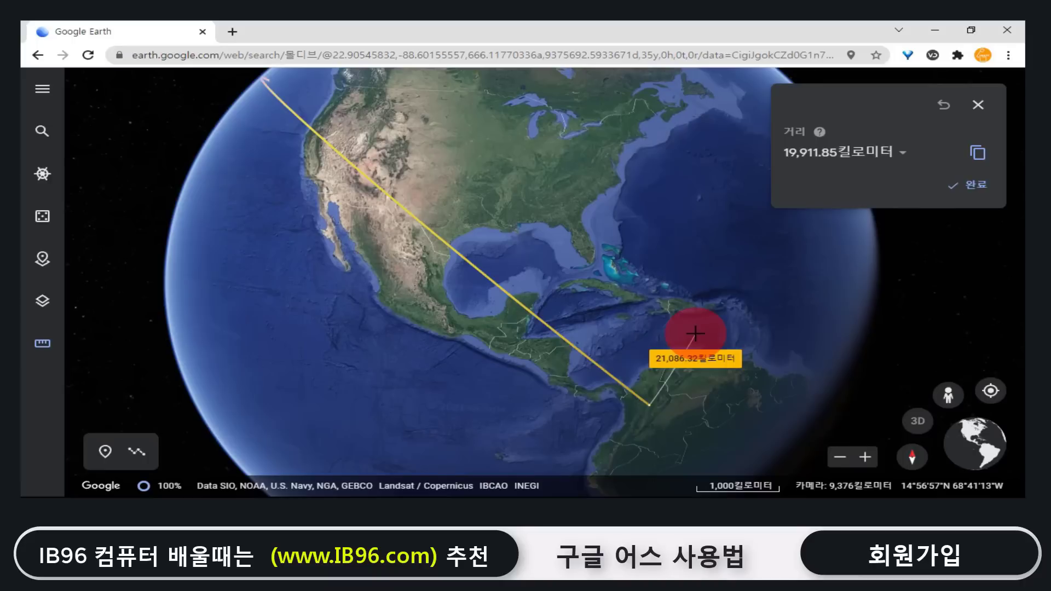
{"action": "key", "text": "Escape"}
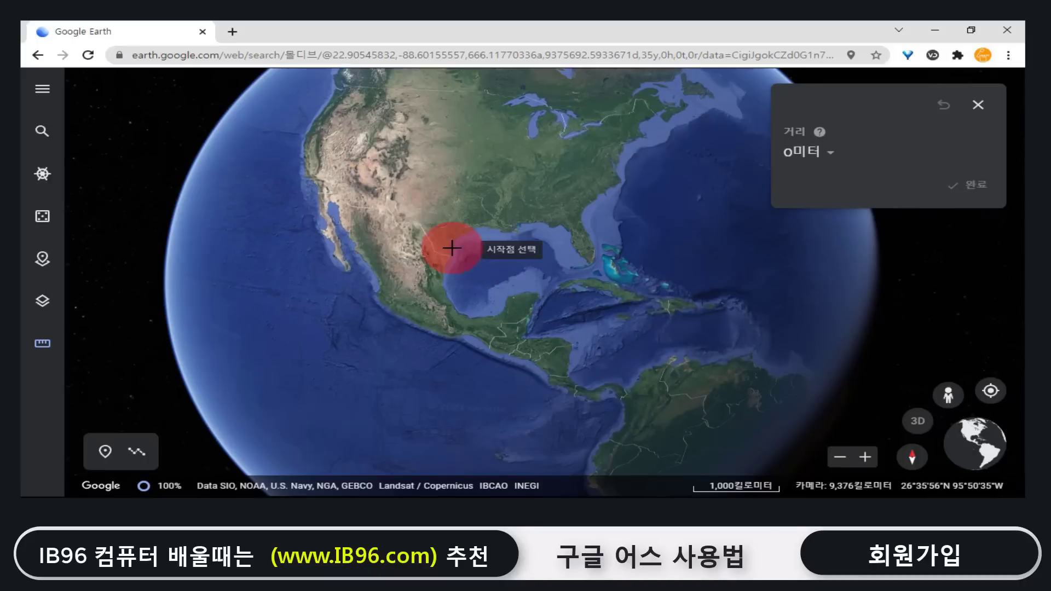
Rotate the globe from the Americas back to East Asia and reset the view so north faces up
{"action": "left_click_drag", "start_coordinate": [342, 248], "coordinate": [694, 225]}
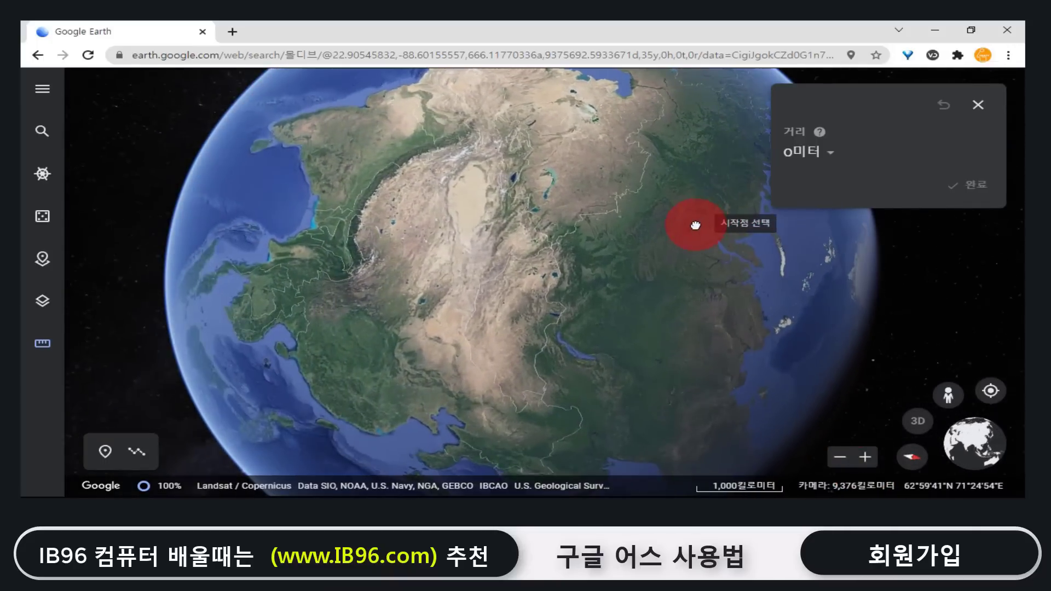
{"action": "left_click_drag", "start_coordinate": [504, 383], "coordinate": [599, 268]}
{"action": "left_click_drag", "start_coordinate": [559, 382], "coordinate": [377, 353]}
{"action": "left_click_drag", "start_coordinate": [471, 365], "coordinate": [629, 330]}
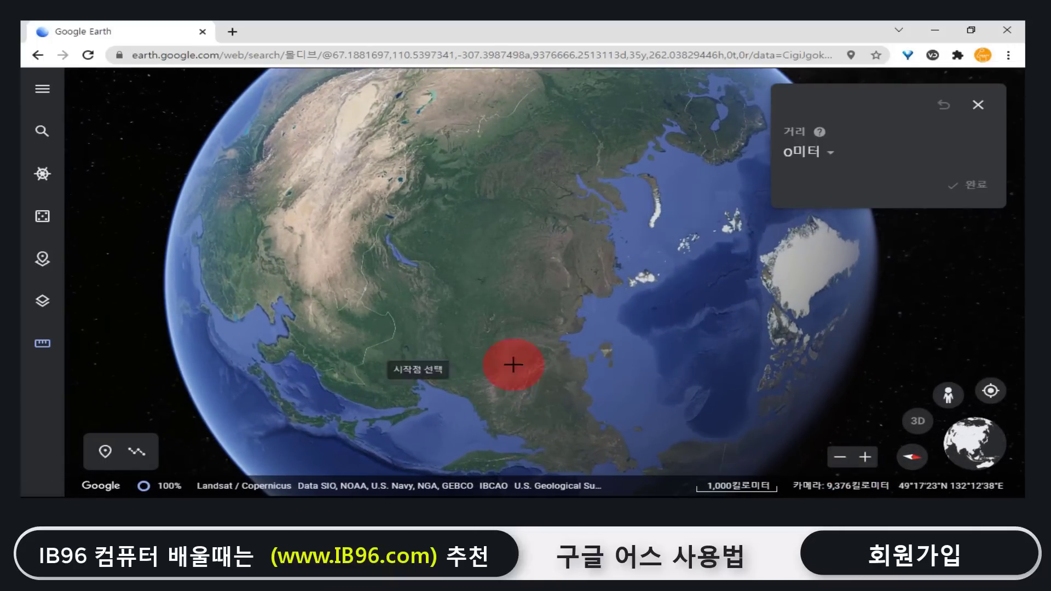
{"action": "left_click_drag", "start_coordinate": [458, 429], "coordinate": [505, 277]}
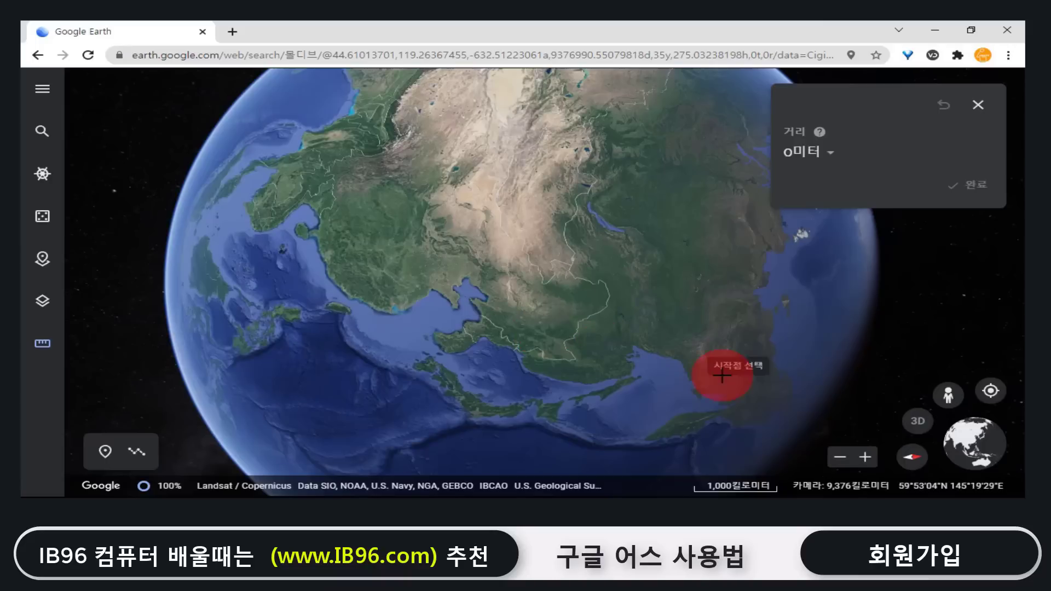
{"action": "left_click", "coordinate": [924, 465]}
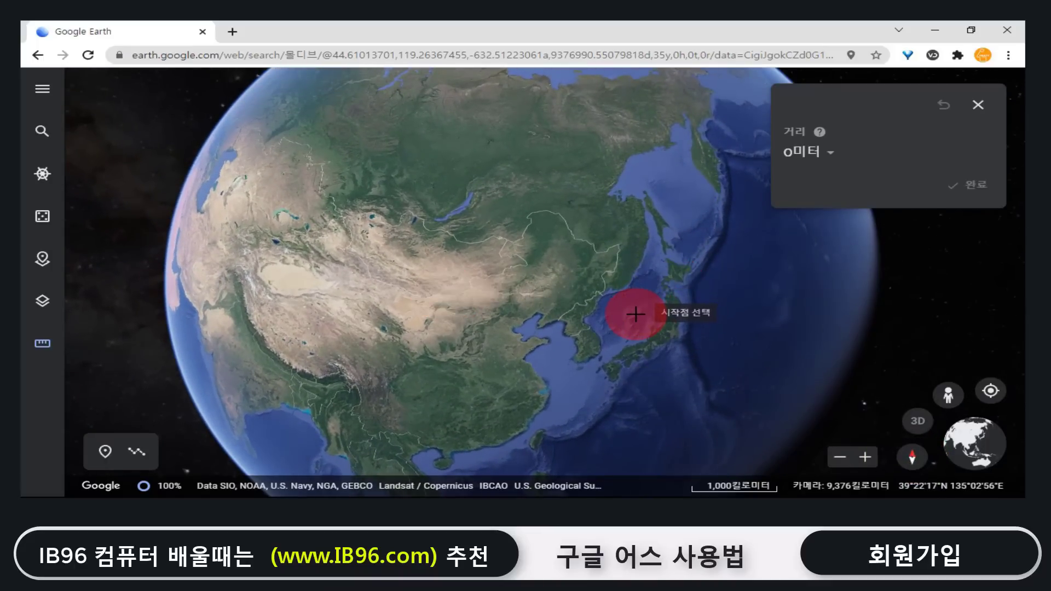
Zoom in on rural South Korea and measure the perimeter of the rounded farmland parcel beside the road junction, closing the outline at its starting point
{"action": "scroll", "coordinate": [530, 347], "scroll_direction": "up", "scroll_amount": 10}
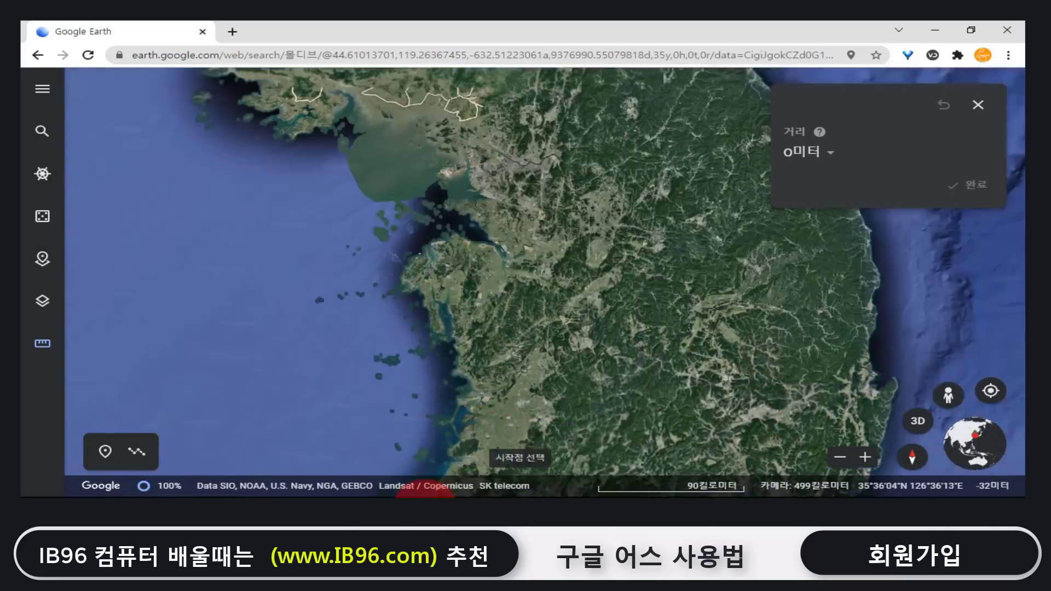
{"action": "left_click_drag", "start_coordinate": [425, 505], "coordinate": [408, 509]}
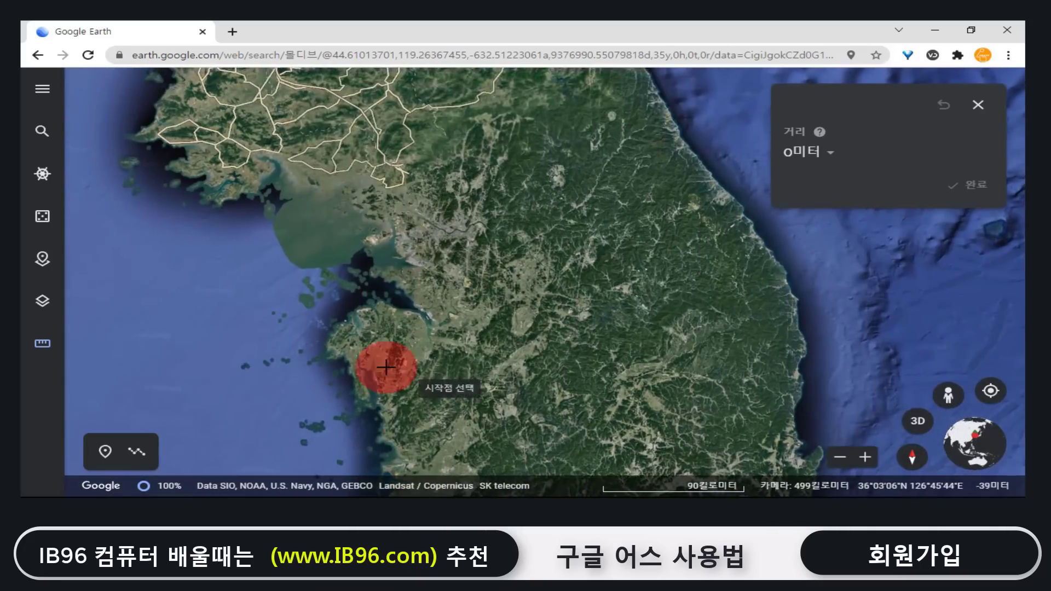
{"action": "scroll", "coordinate": [397, 345], "scroll_direction": "up", "scroll_amount": 15}
{"action": "left_click_drag", "start_coordinate": [577, 318], "coordinate": [179, 350]}
{"action": "left_click_drag", "start_coordinate": [545, 362], "coordinate": [439, 281]}
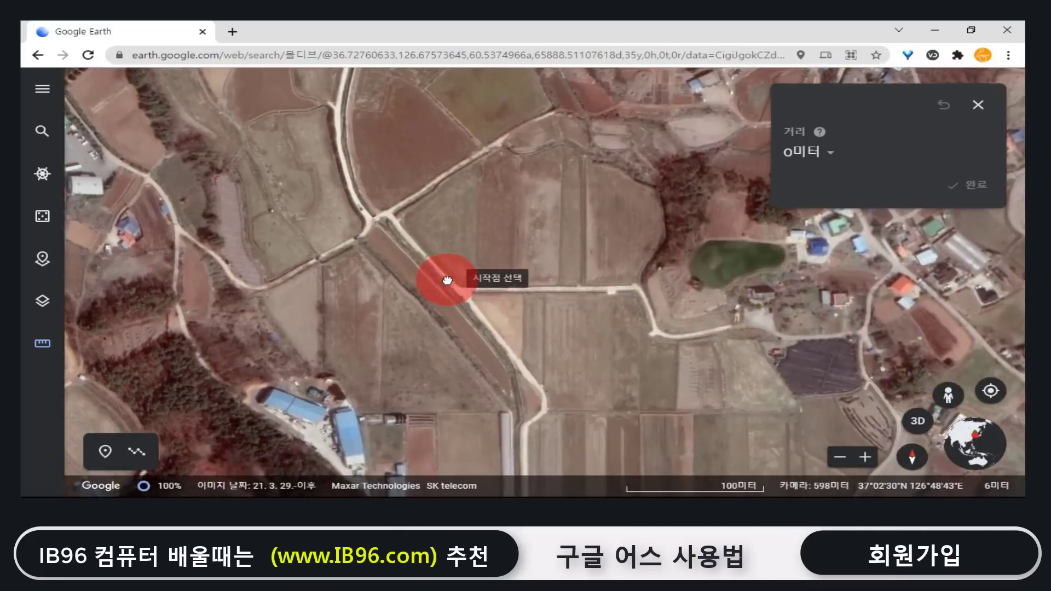
{"action": "left_click", "coordinate": [392, 213]}
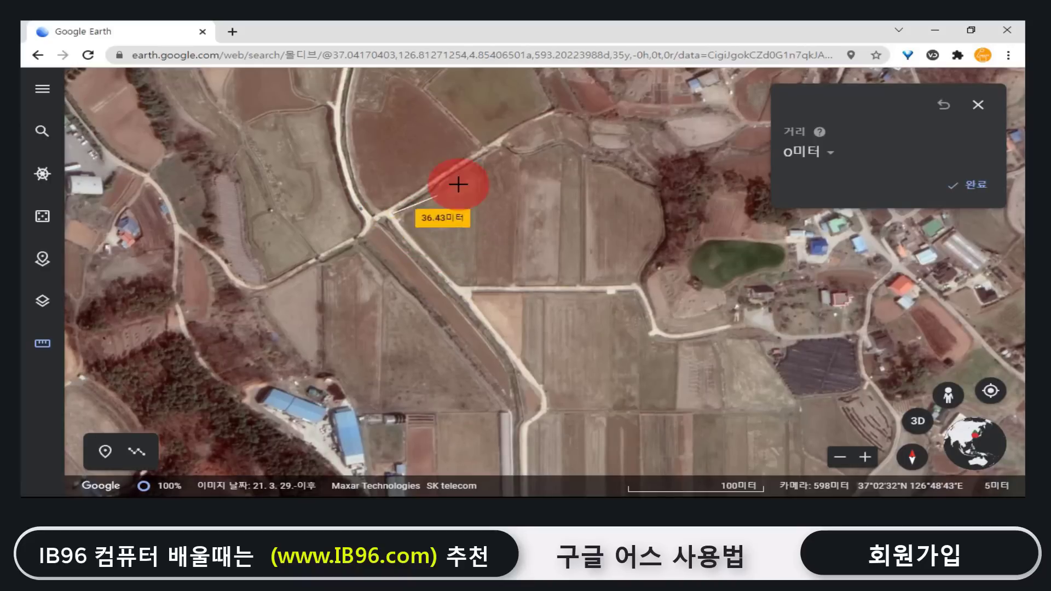
{"action": "left_click", "coordinate": [503, 145]}
{"action": "left_click", "coordinate": [522, 155]}
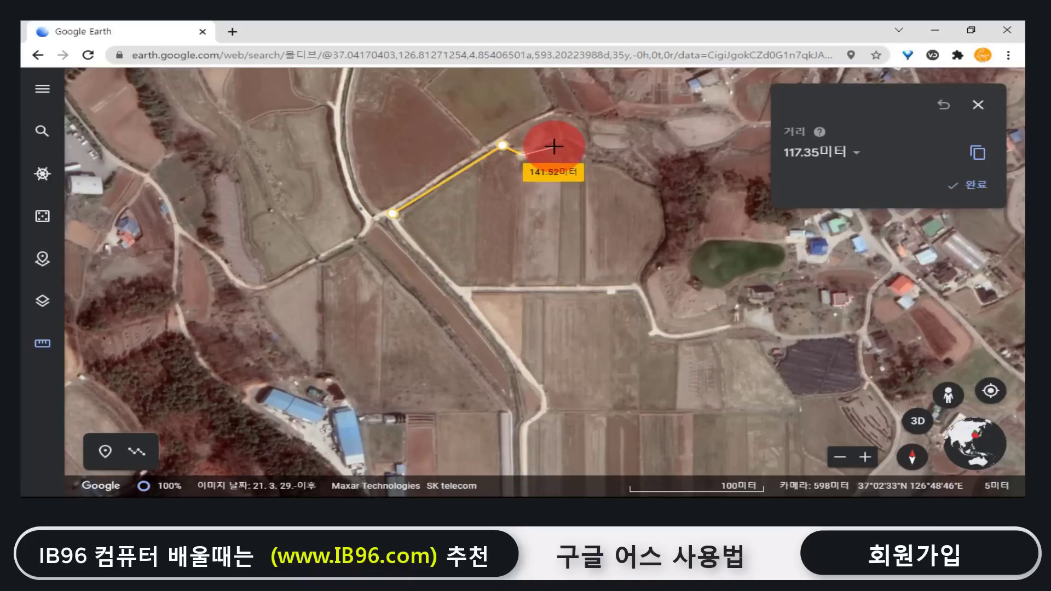
{"action": "left_click", "coordinate": [558, 144]}
{"action": "left_click", "coordinate": [591, 154]}
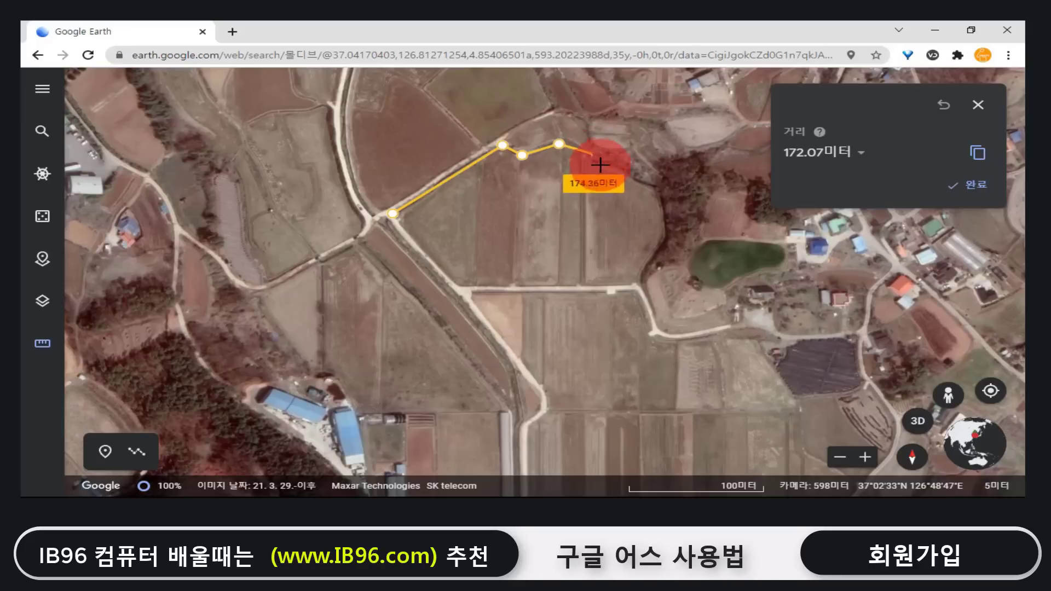
{"action": "left_click", "coordinate": [631, 171]}
{"action": "left_click", "coordinate": [655, 190]}
{"action": "left_click", "coordinate": [665, 220]}
{"action": "left_click", "coordinate": [668, 243]}
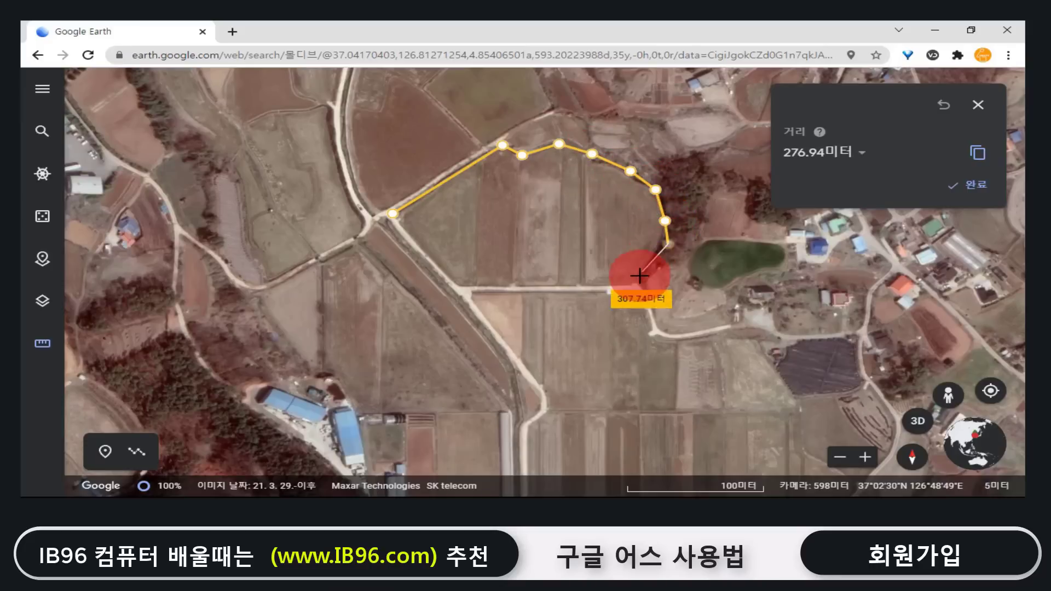
{"action": "left_click", "coordinate": [635, 282]}
{"action": "left_click", "coordinate": [458, 285]}
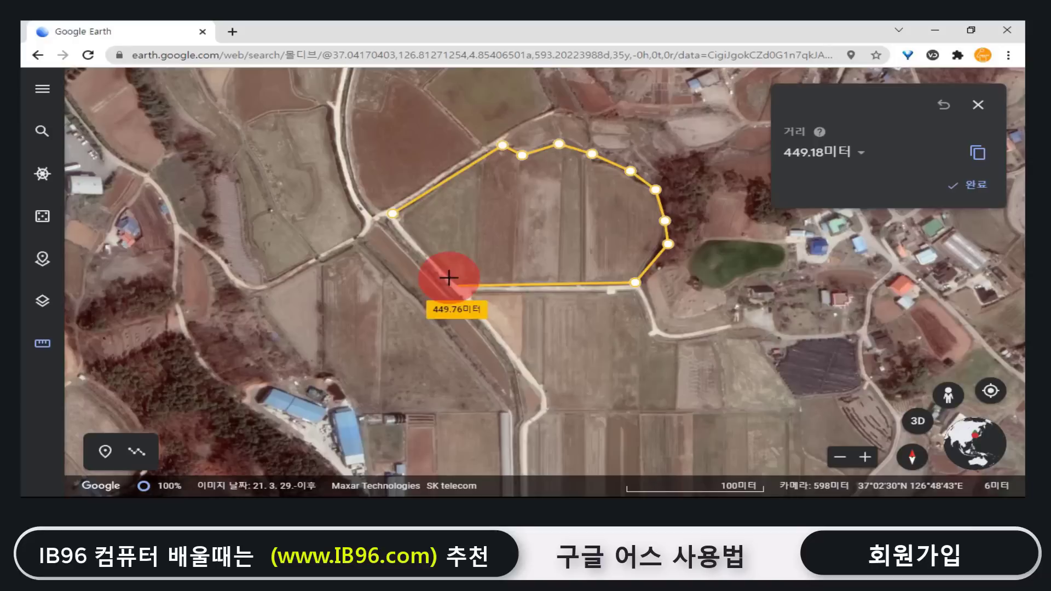
{"action": "left_click", "coordinate": [393, 212]}
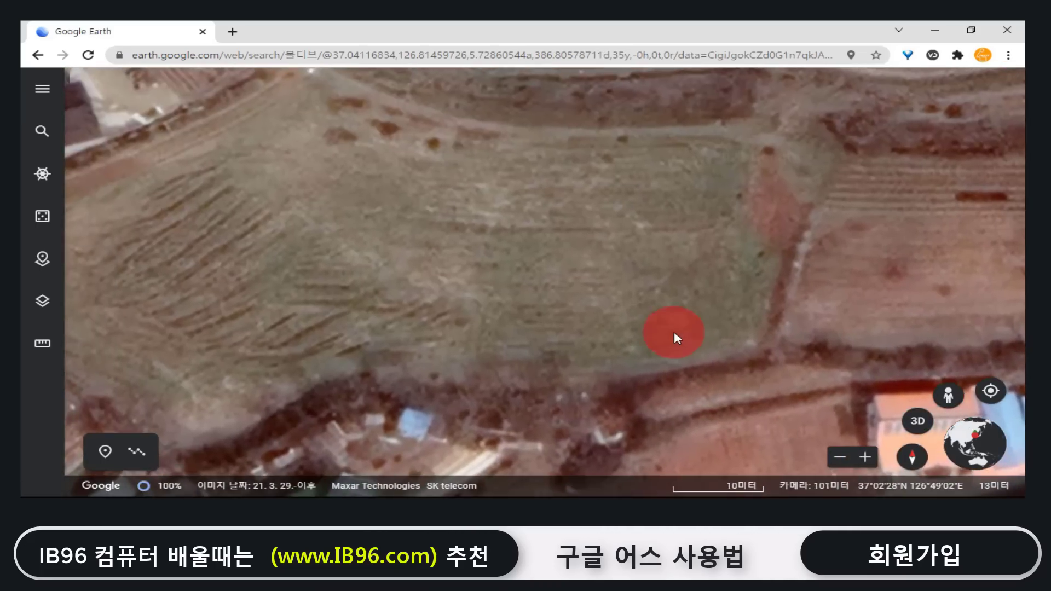
Start adding a placemark in the village beside the fields, and dismiss its project save form without saving
{"action": "scroll", "coordinate": [674, 331], "scroll_direction": "down", "scroll_amount": 3}
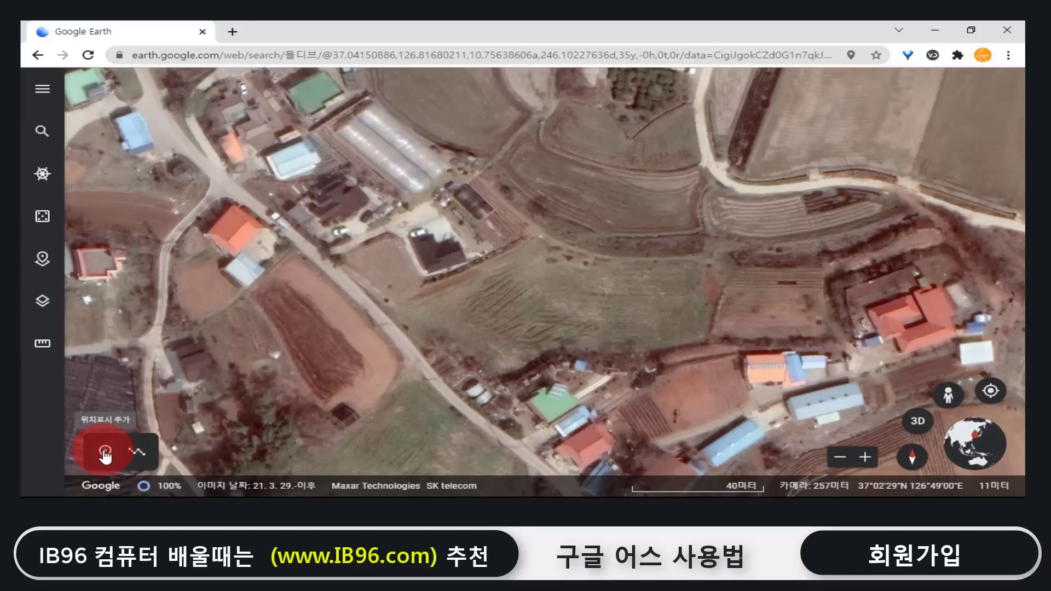
{"action": "left_click", "coordinate": [535, 234]}
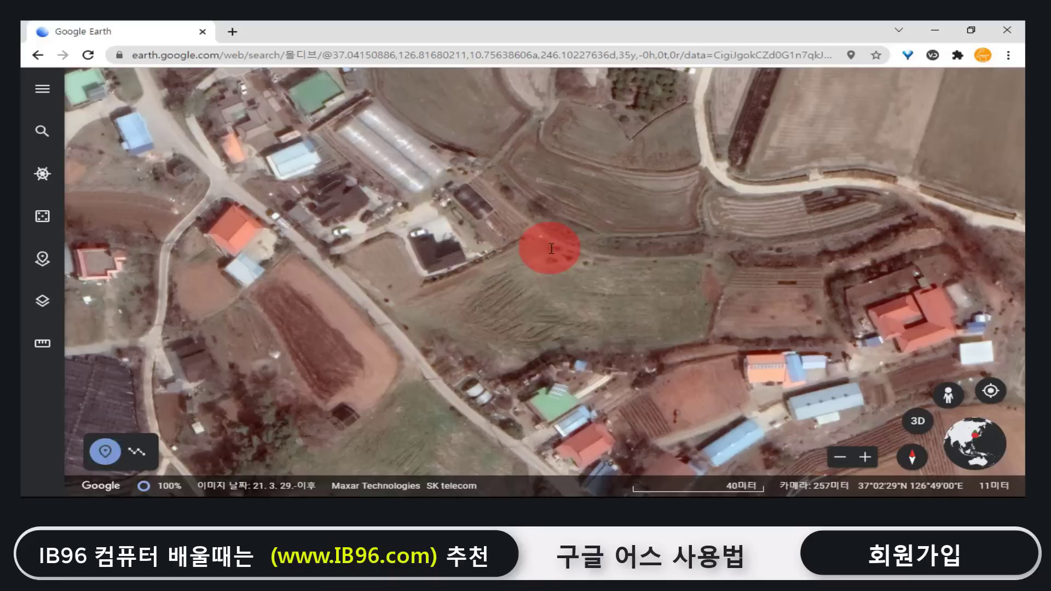
{"action": "left_click", "coordinate": [444, 253]}
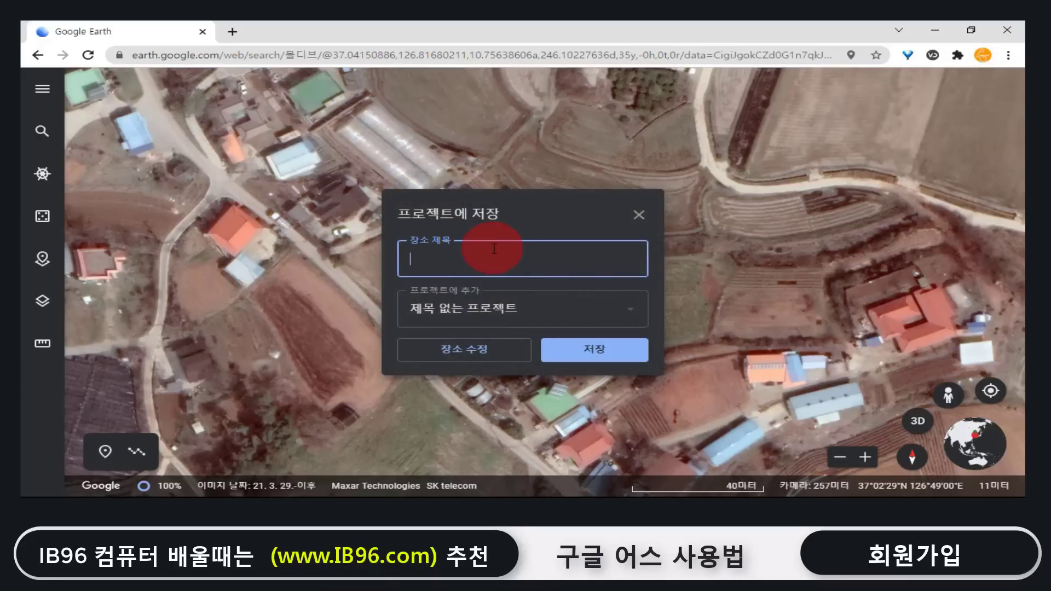
{"action": "left_click", "coordinate": [639, 215]}
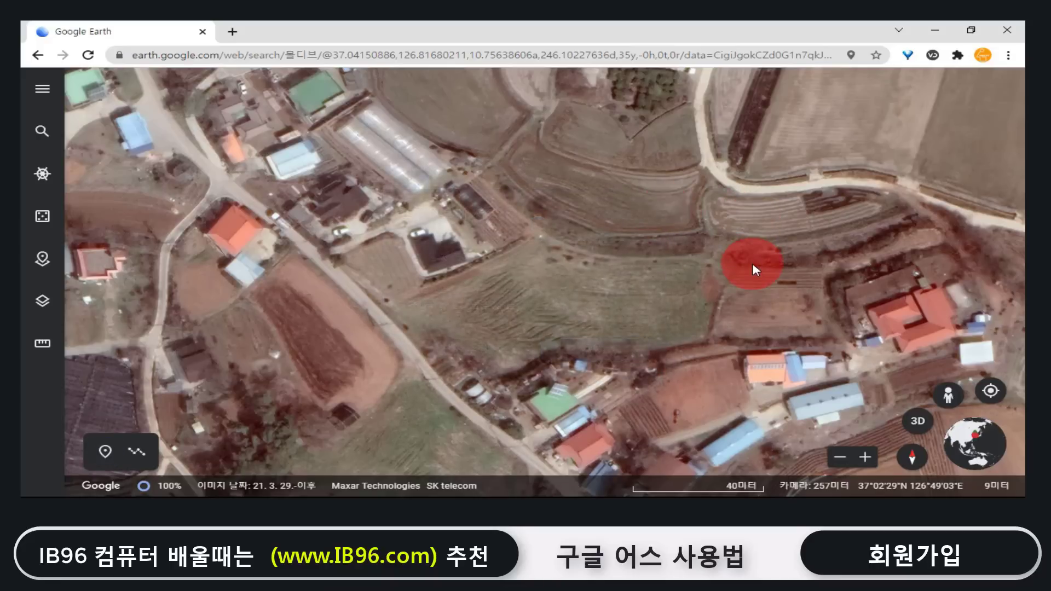